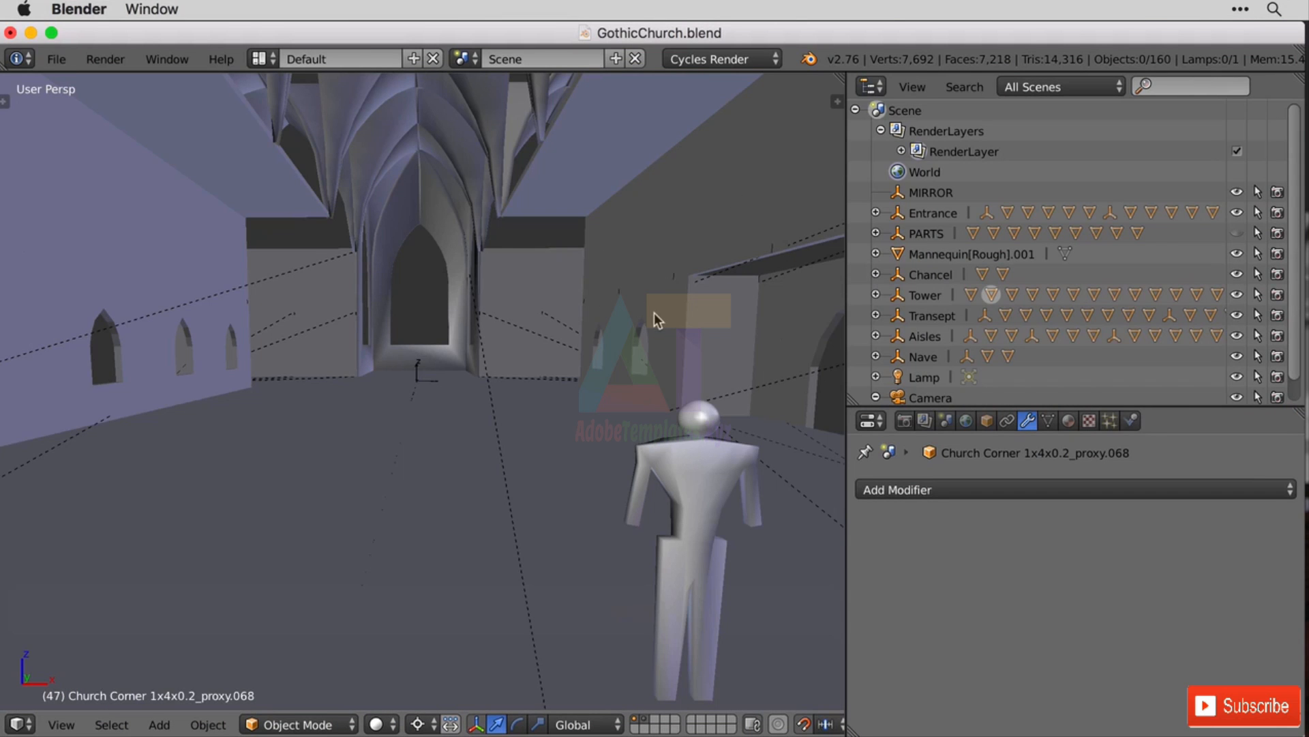
Step: Explore the church in walk navigation, examining the vaulted ceiling, the entrance end and the roof-level structures
{"action": "key", "text": "shift+f"}
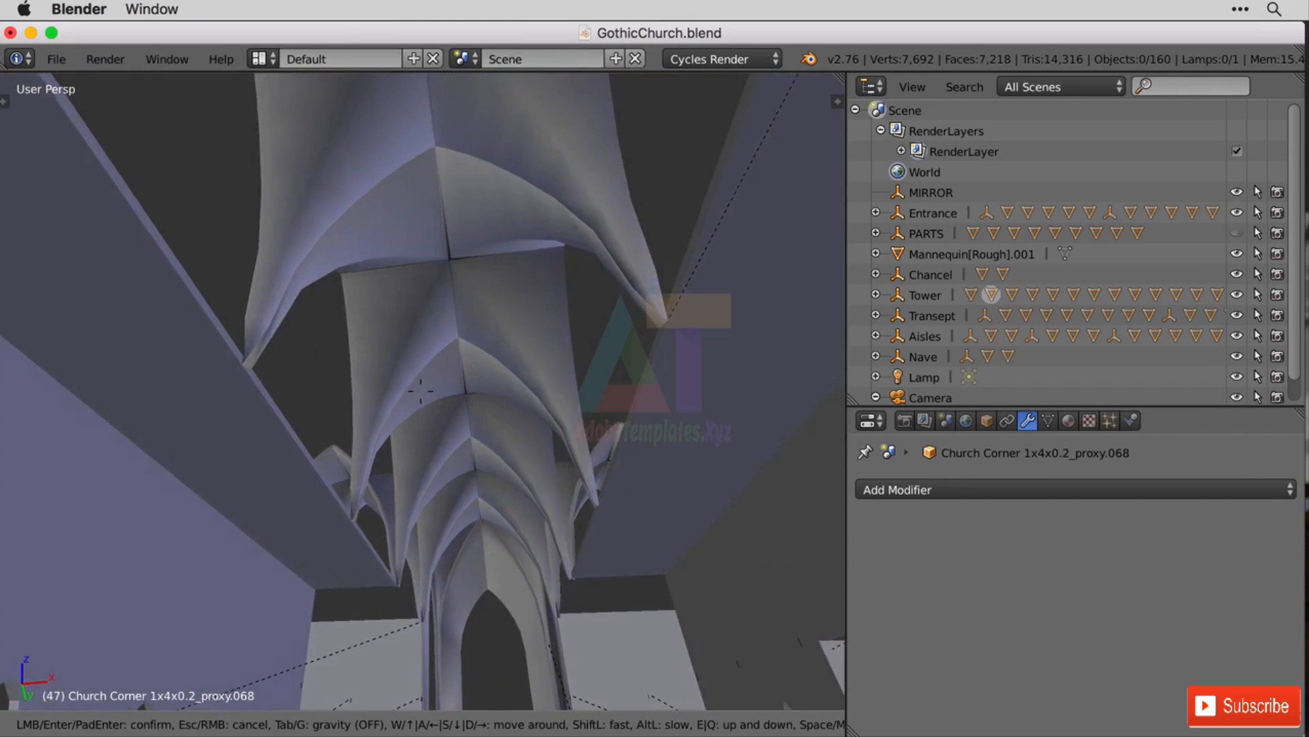
{"action": "key", "text": "w"}
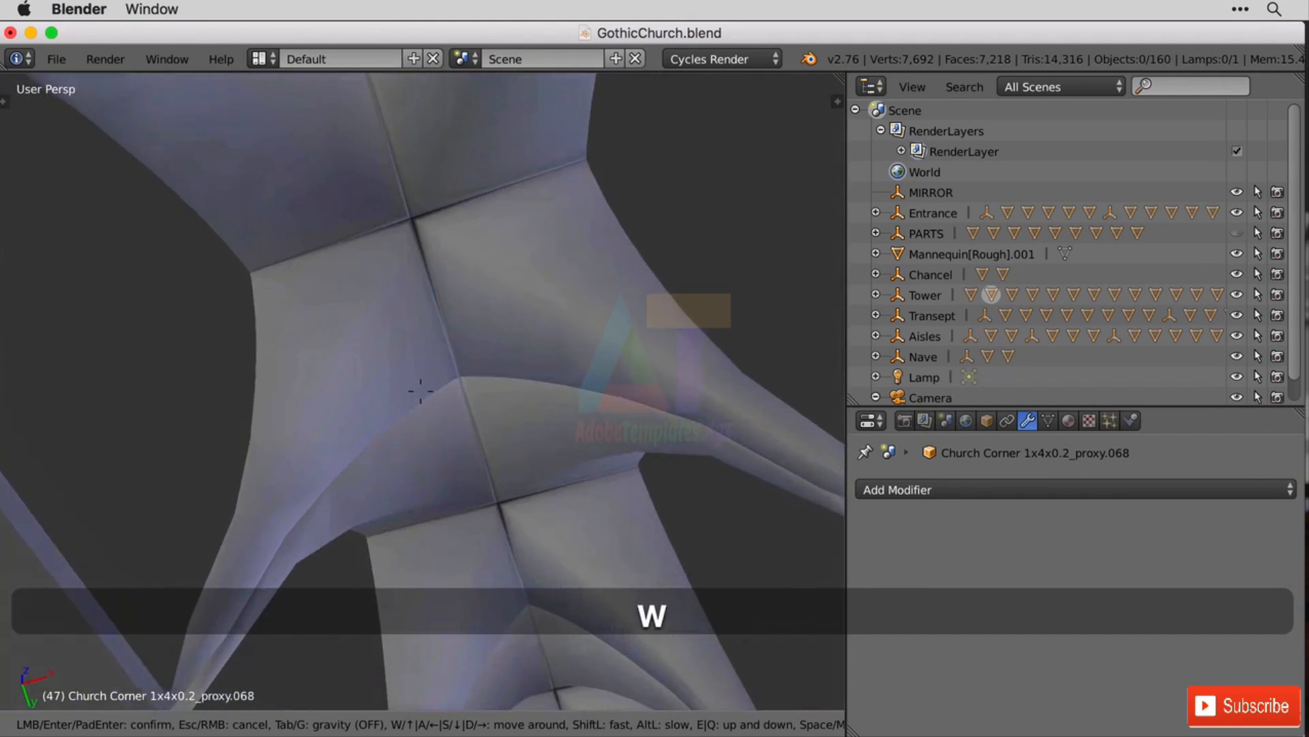
{"action": "key", "text": "d"}
{"action": "key", "text": "s"}
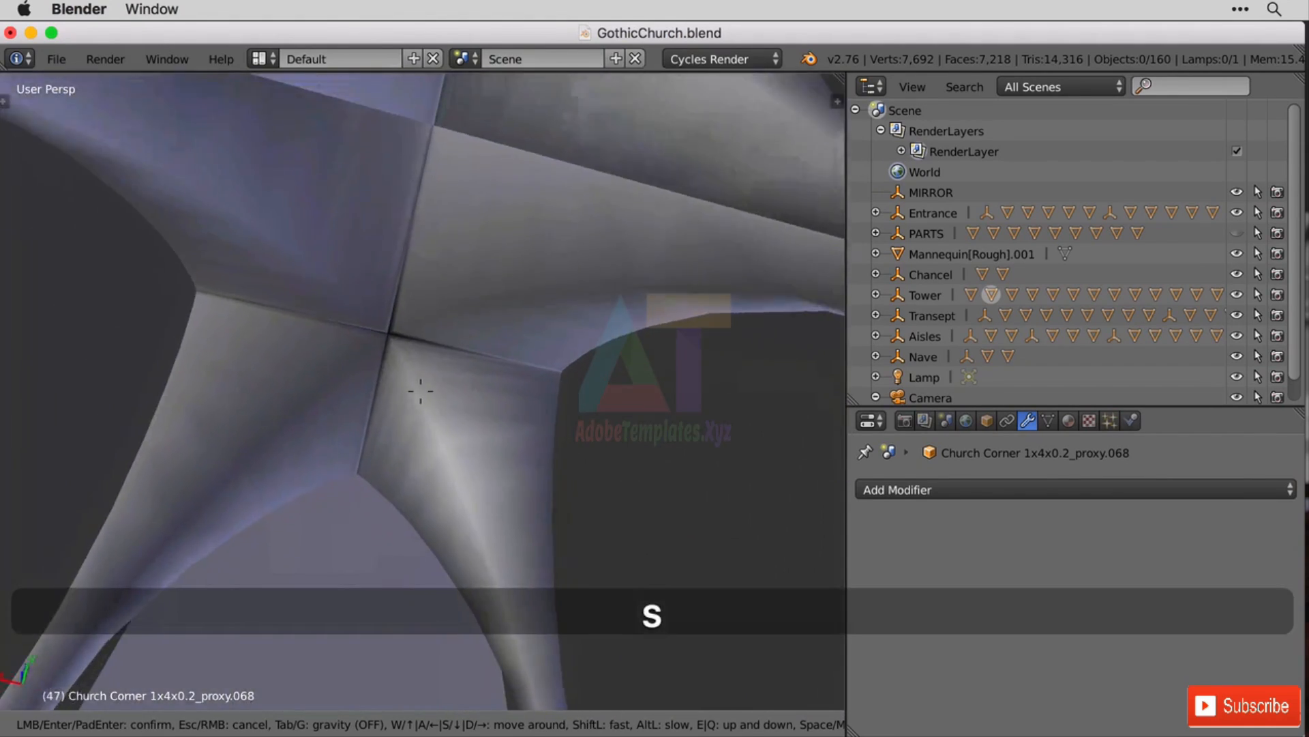
{"action": "key", "text": "w"}
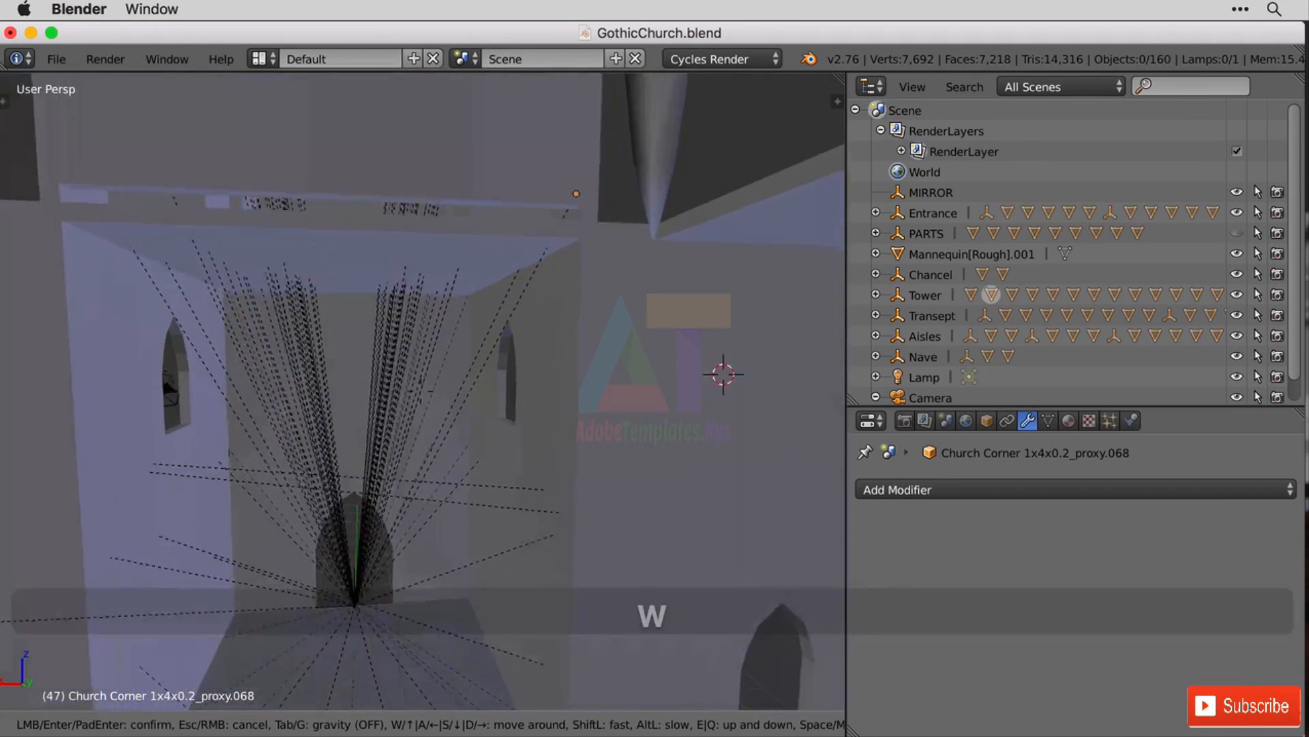
{"action": "key", "text": "s"}
{"action": "key", "text": "w"}
{"action": "key", "text": "d"}
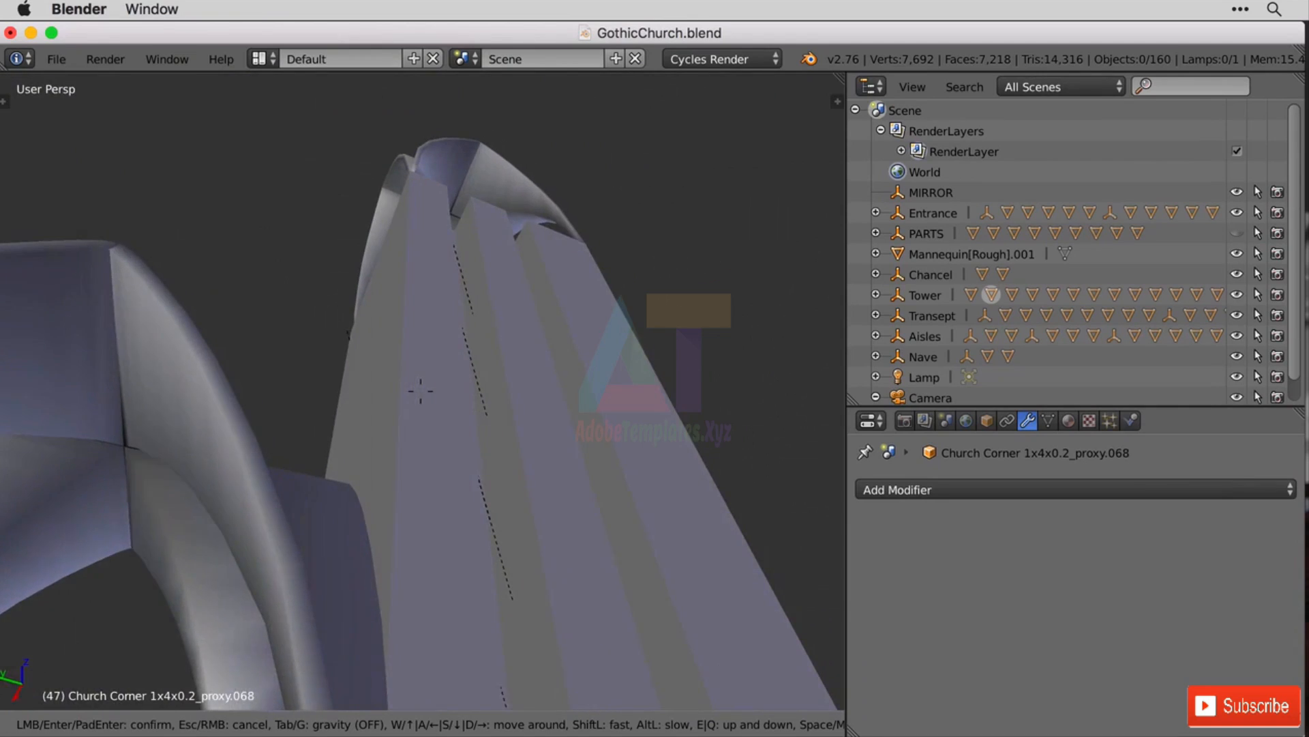
{"action": "key", "text": "w"}
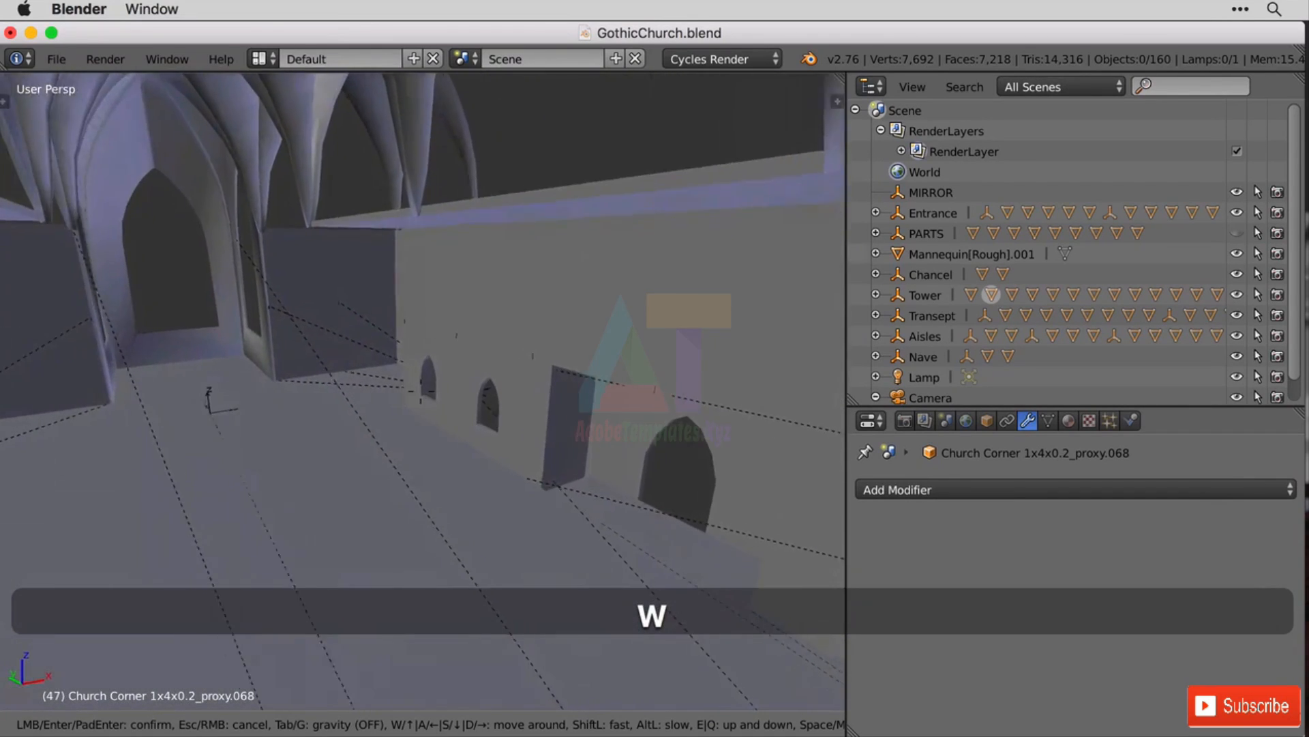
Step: Walk through the chancel and along the adjoining side walls to inspect their arched window openings
{"action": "key", "text": "a"}
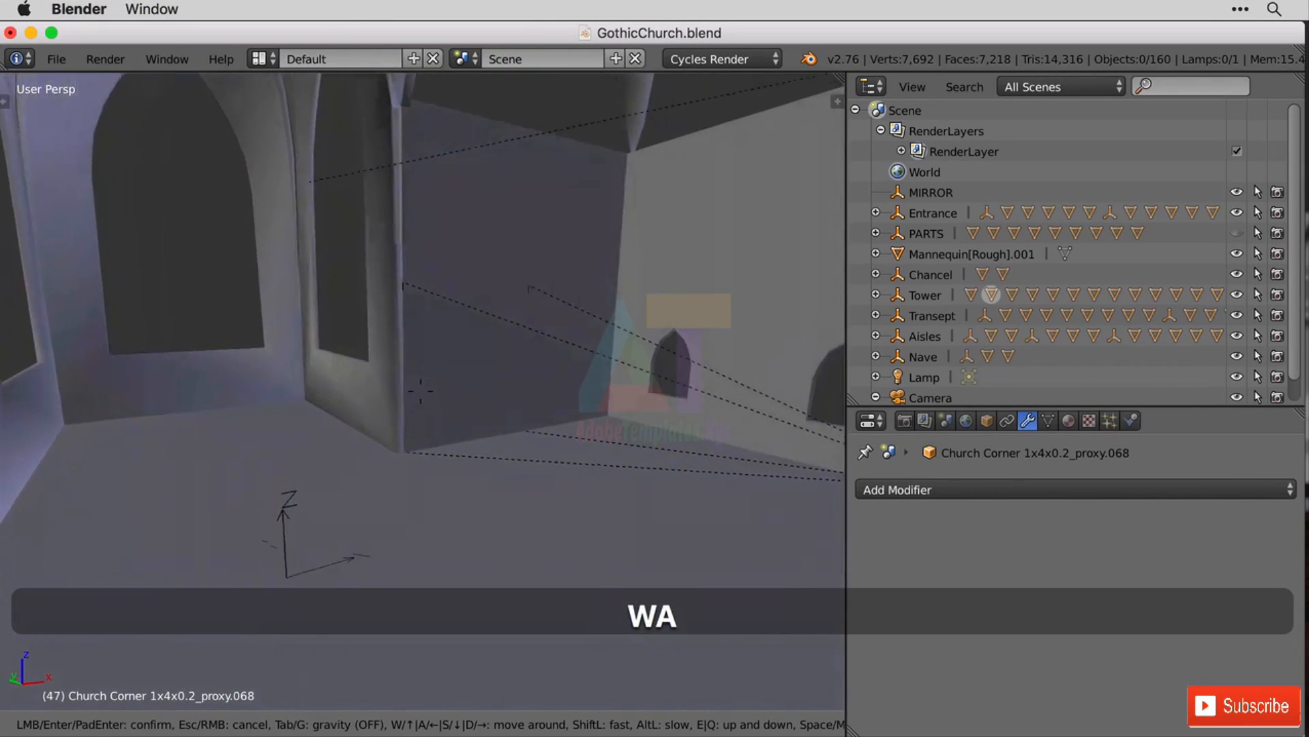
{"action": "key", "text": "w"}
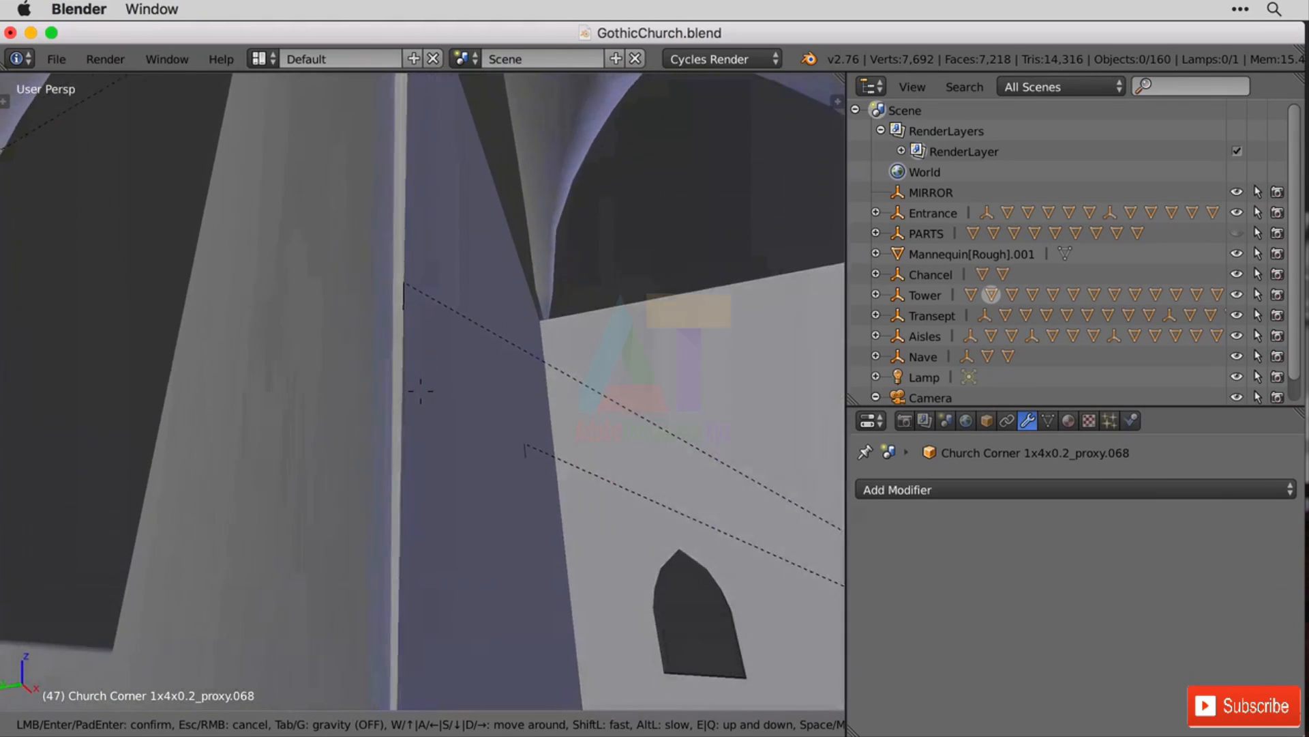
{"action": "key", "text": "s"}
{"action": "key", "text": "a"}
{"action": "key", "text": "w"}
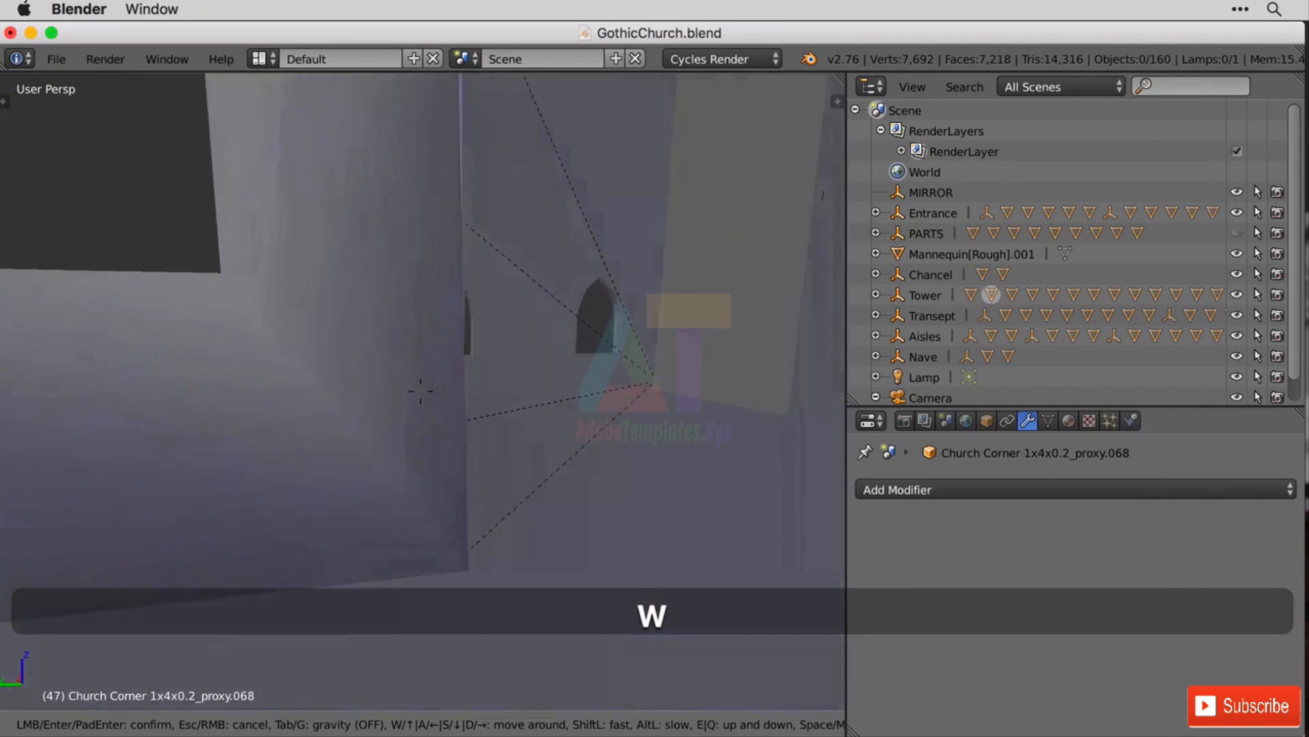
{"action": "key", "text": "d"}
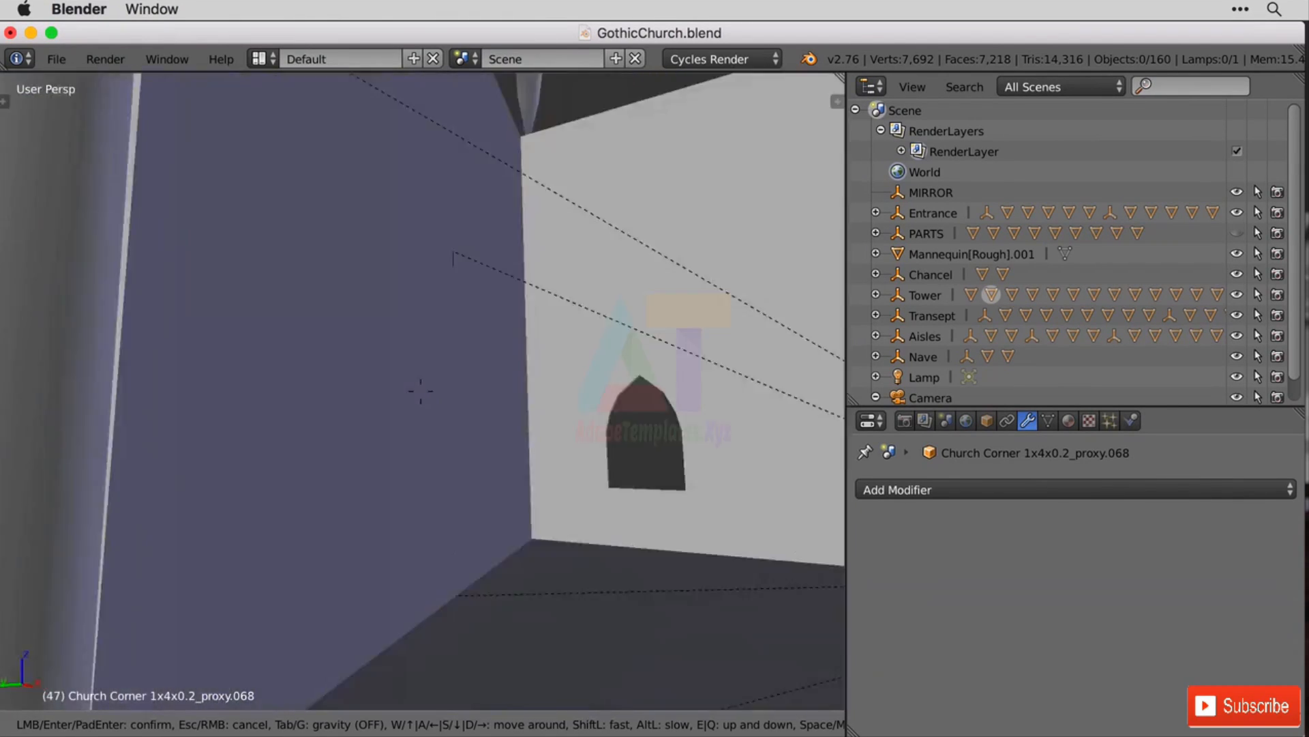
{"action": "key", "text": "w"}
{"action": "key", "text": "d"}
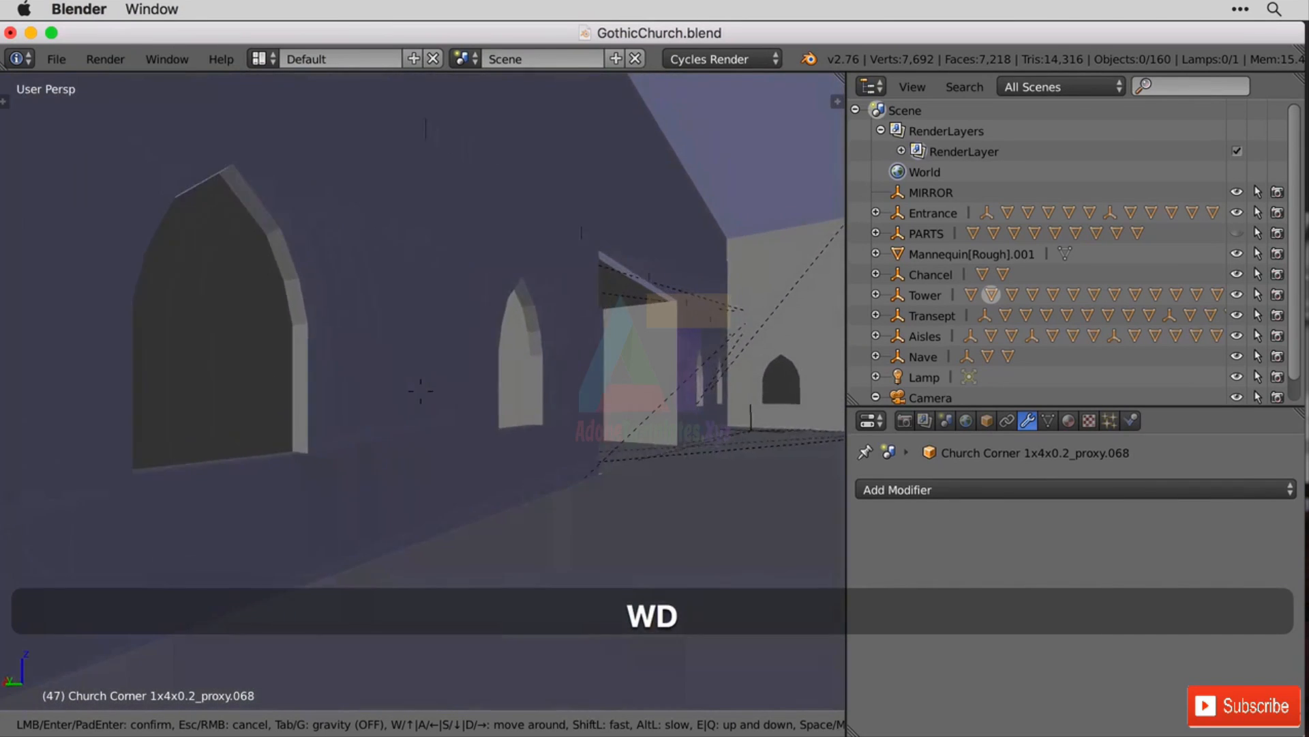
Step: Inspect the church's outer walls and side openings, then return inside and settle on a view along the nave toward the chancel
{"action": "key", "text": "w"}
{"action": "key", "text": "d"}
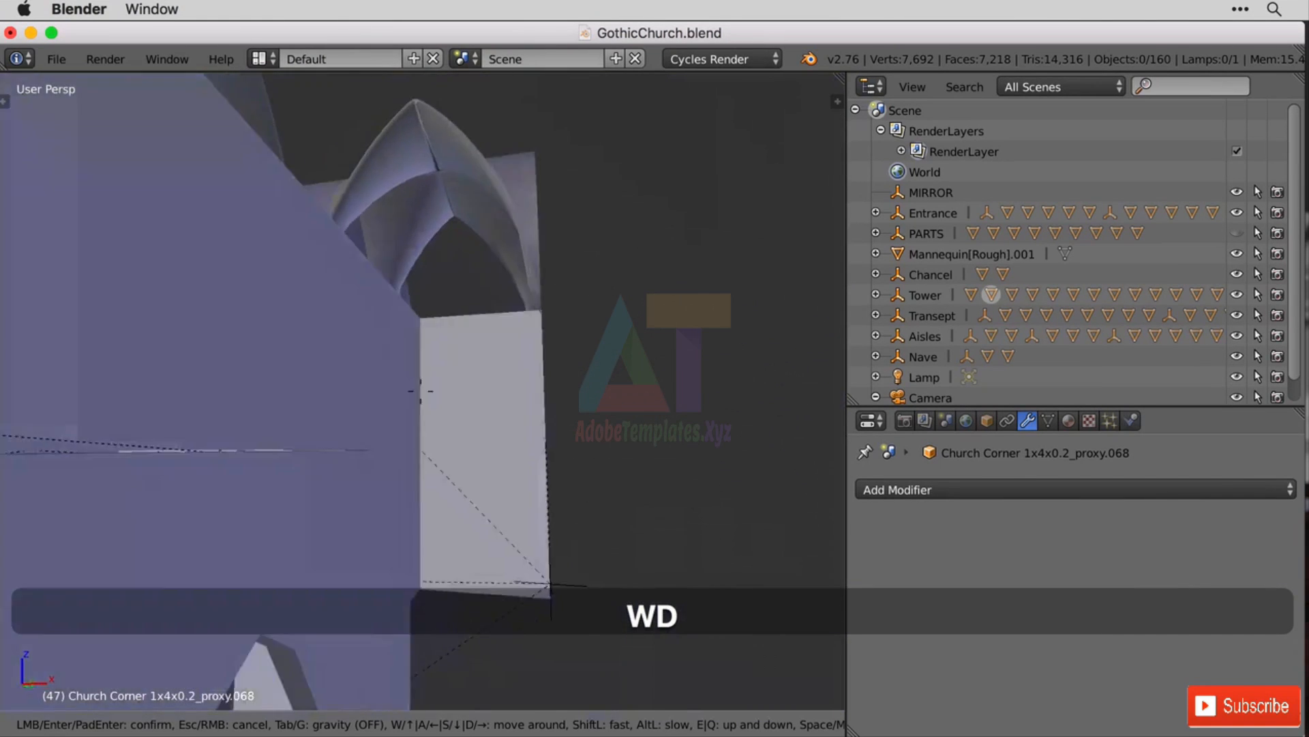
{"action": "key", "text": "s"}
{"action": "key", "text": "w"}
{"action": "key", "text": "d"}
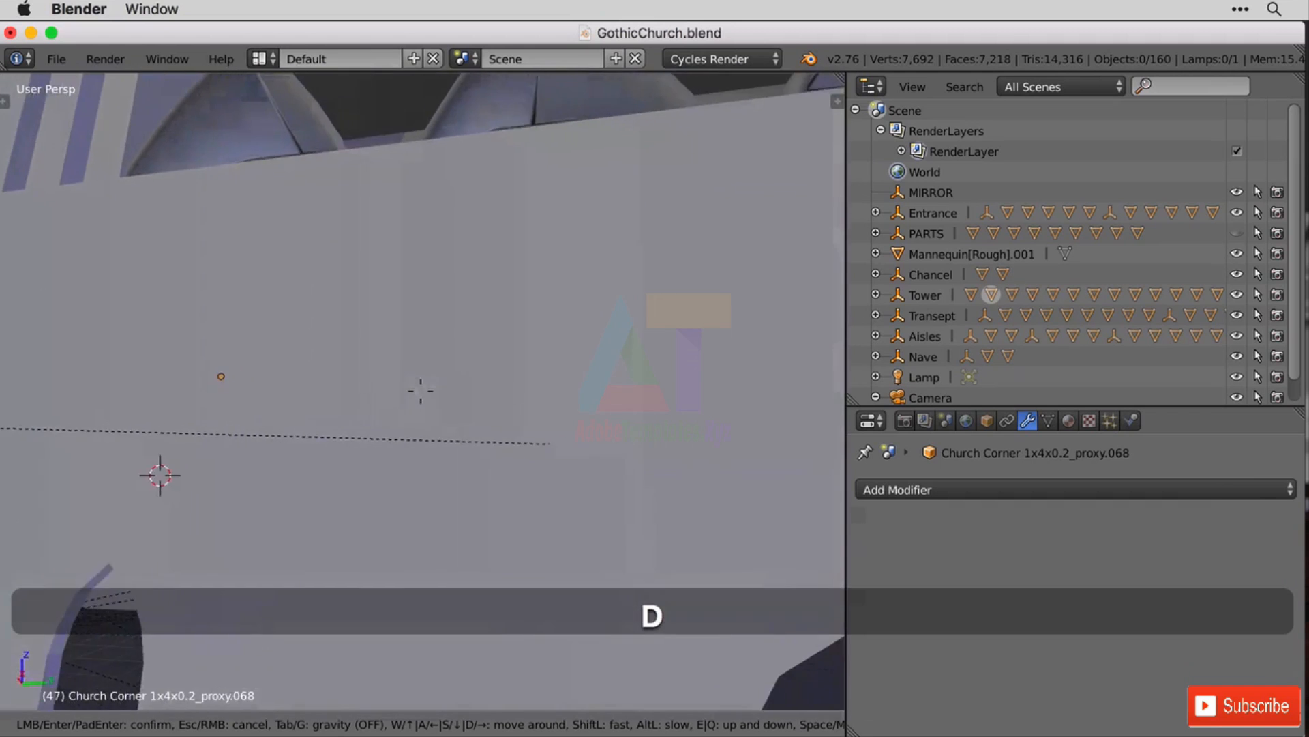
{"action": "key", "text": "s"}
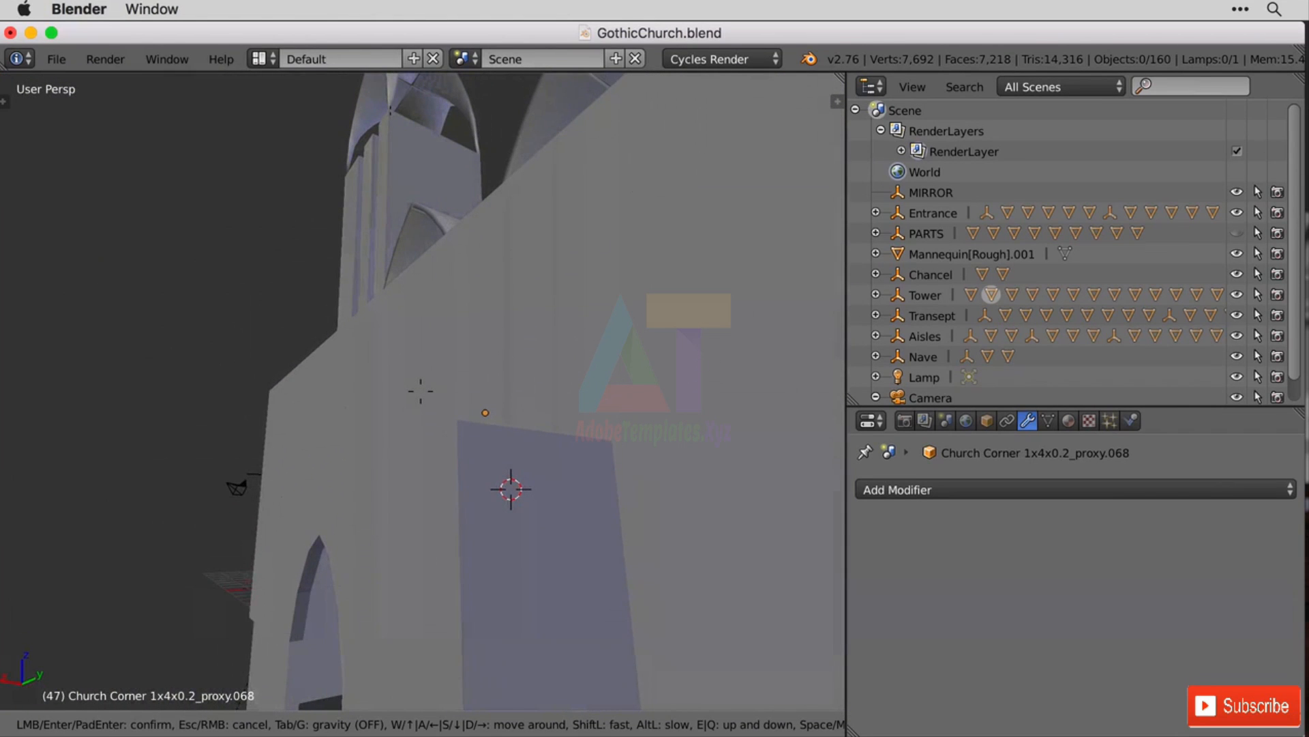
{"action": "key", "text": "a"}
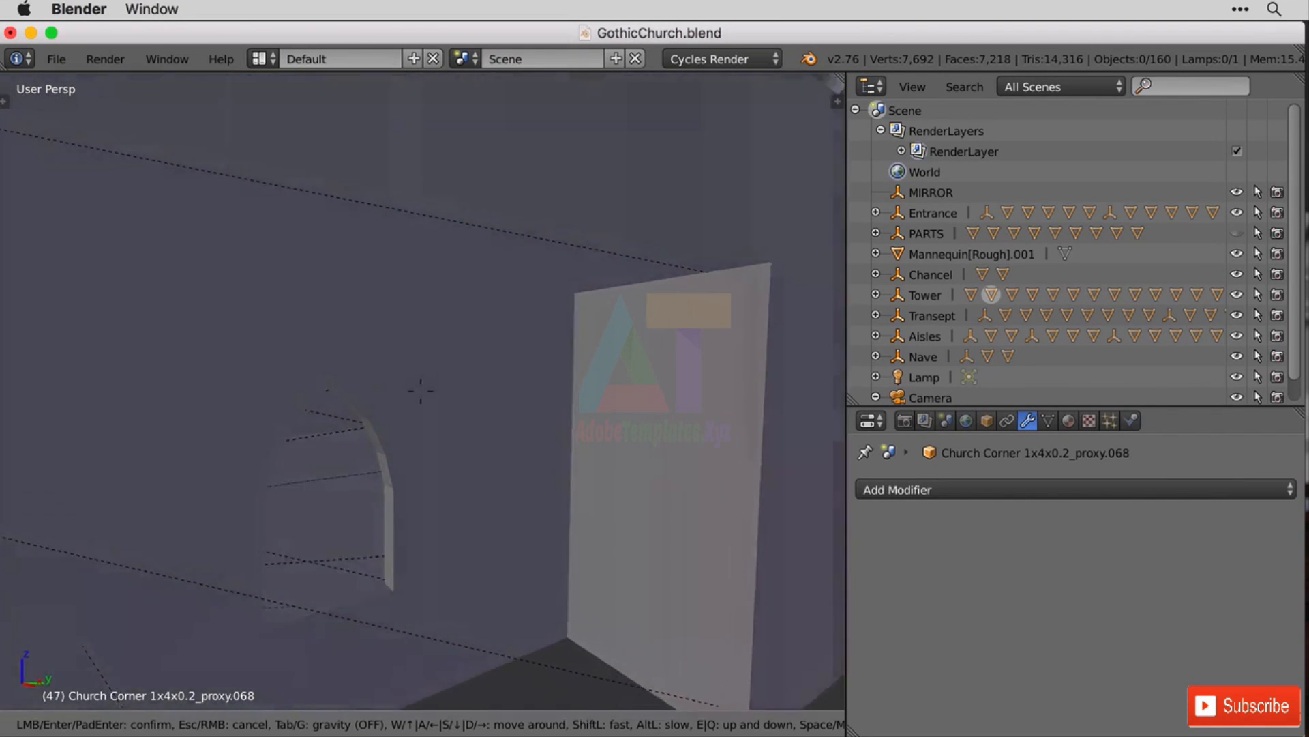
{"action": "key", "text": "w"}
{"action": "key", "text": "a"}
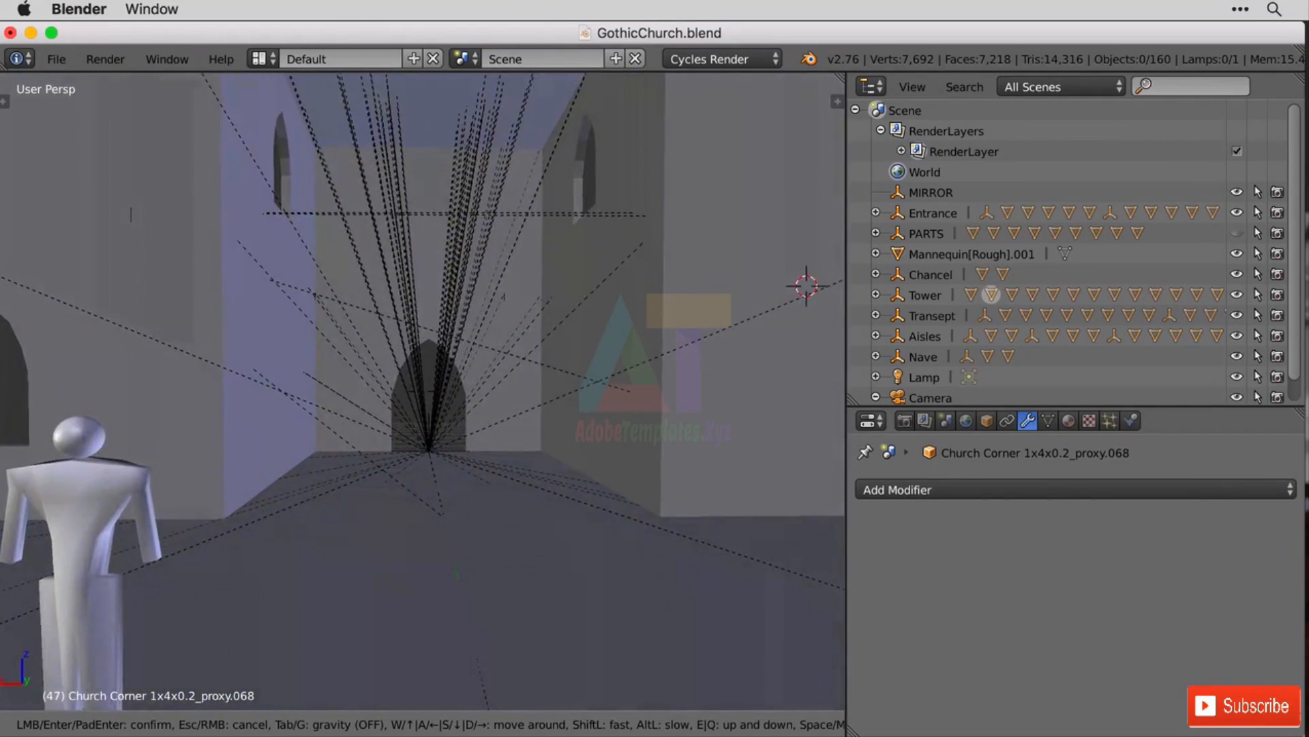
{"action": "key", "text": "w"}
{"action": "key", "text": "d"}
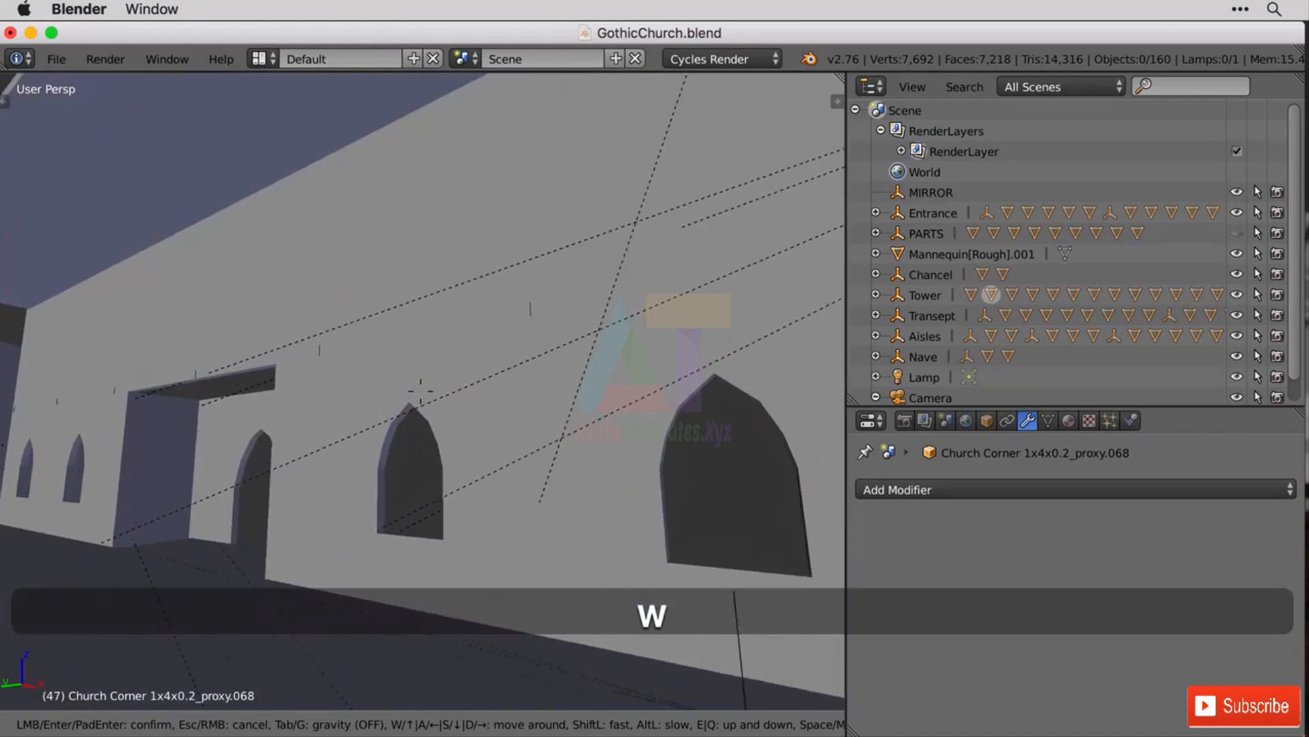
{"action": "key", "text": "d"}
{"action": "left_click", "coordinate": [420, 391]}
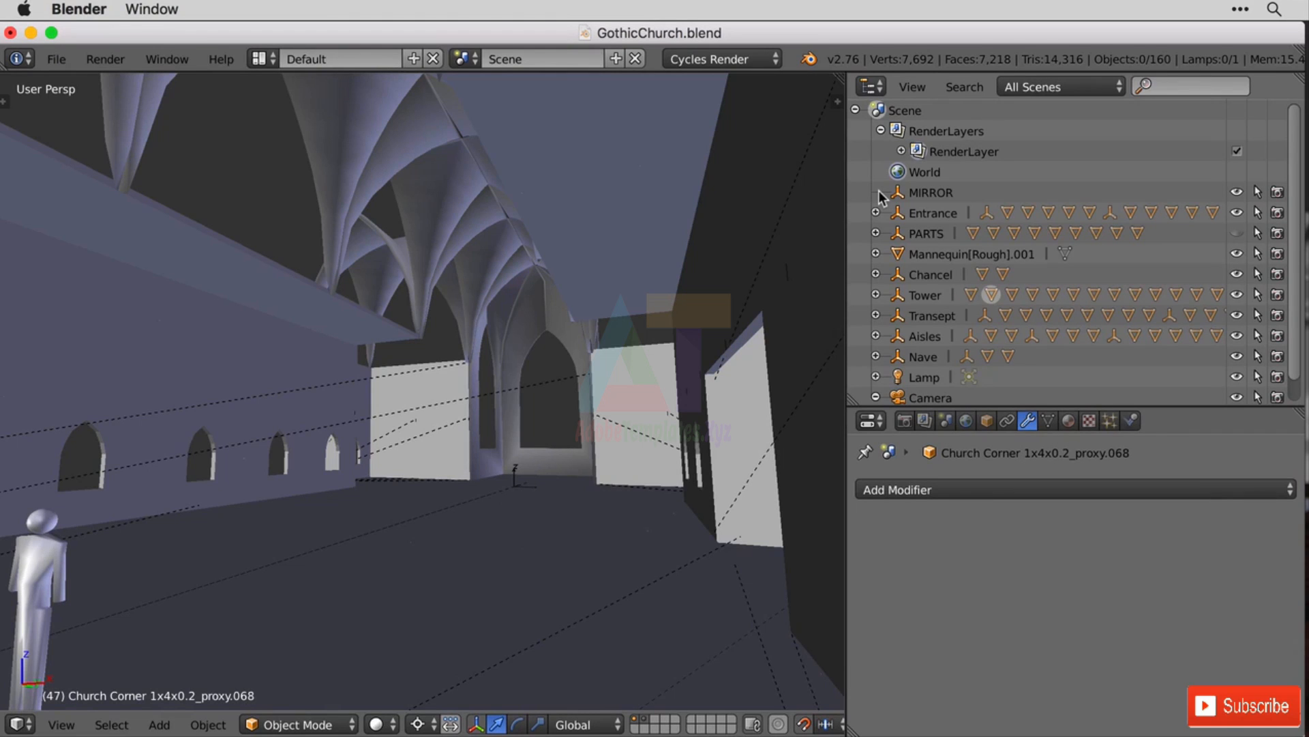
Step: Select the Camera object, lock the camera to the view and look through it
{"action": "scroll", "coordinate": [937, 278], "scroll_direction": "down", "scroll_amount": 1}
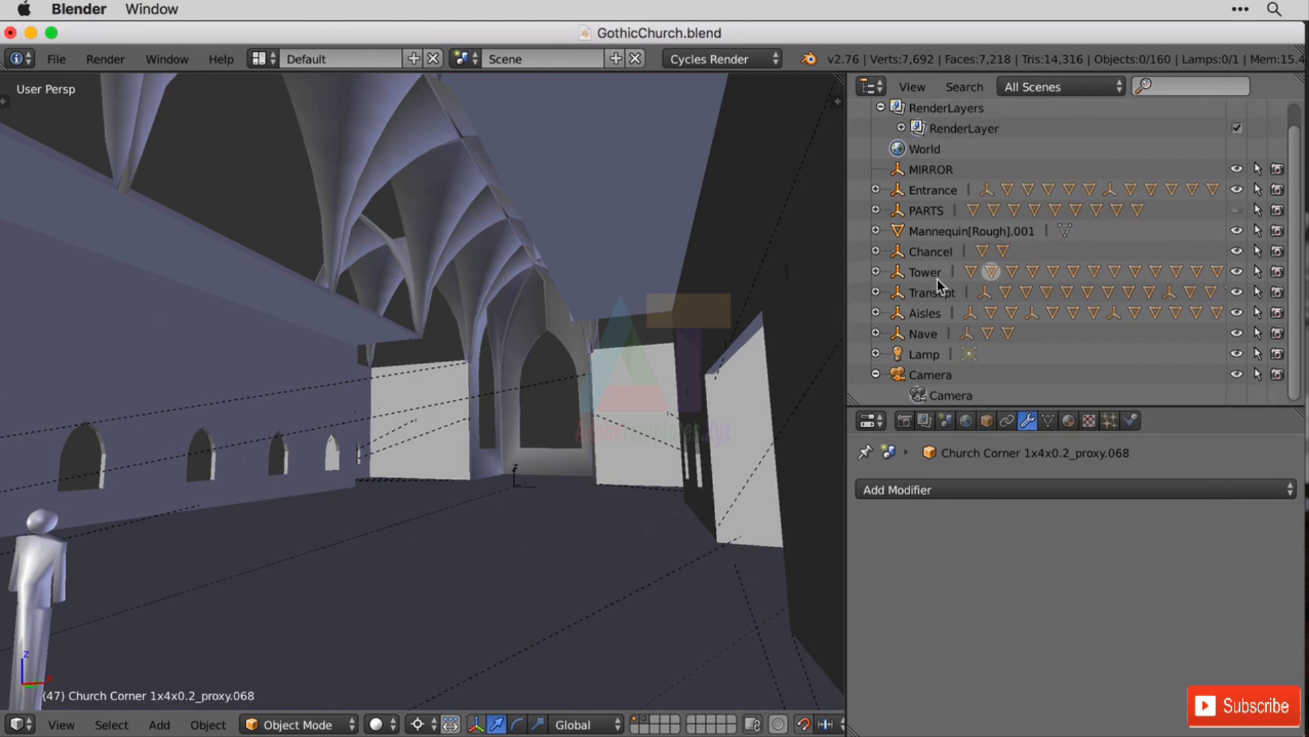
{"action": "left_click", "coordinate": [925, 373]}
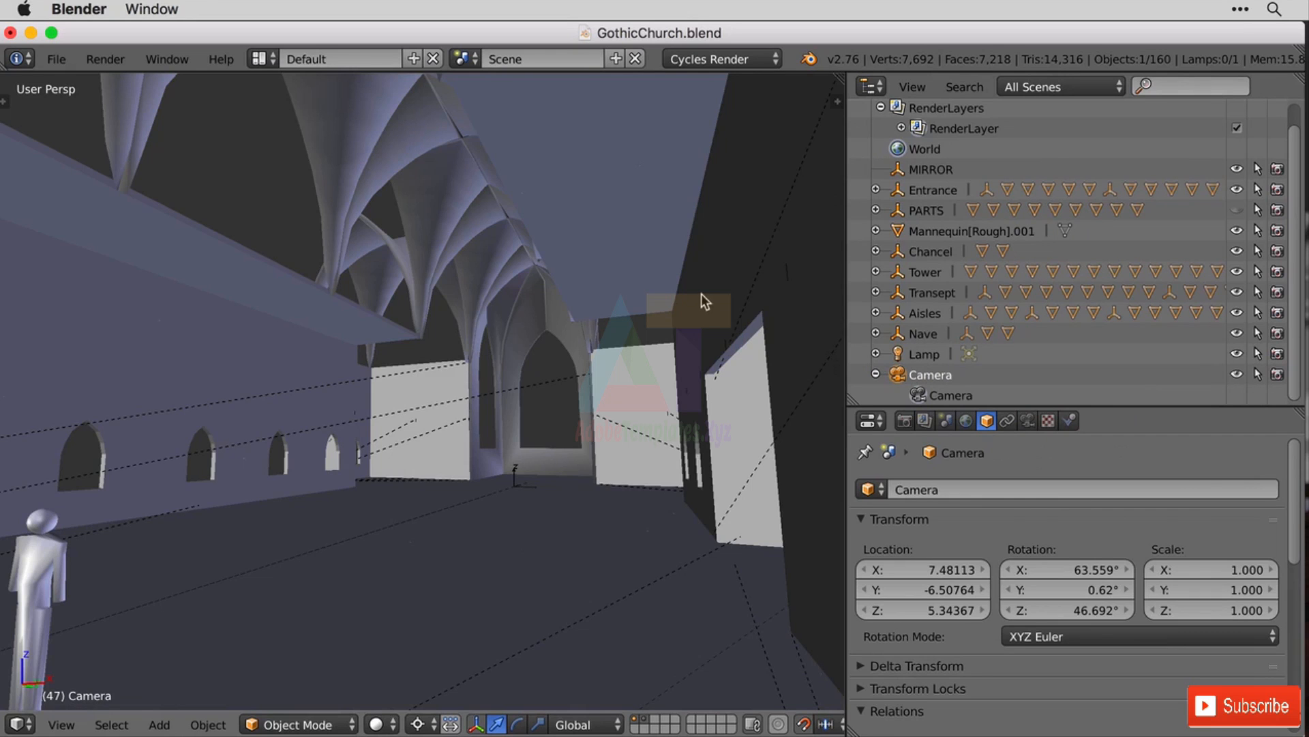
{"action": "key", "text": "n"}
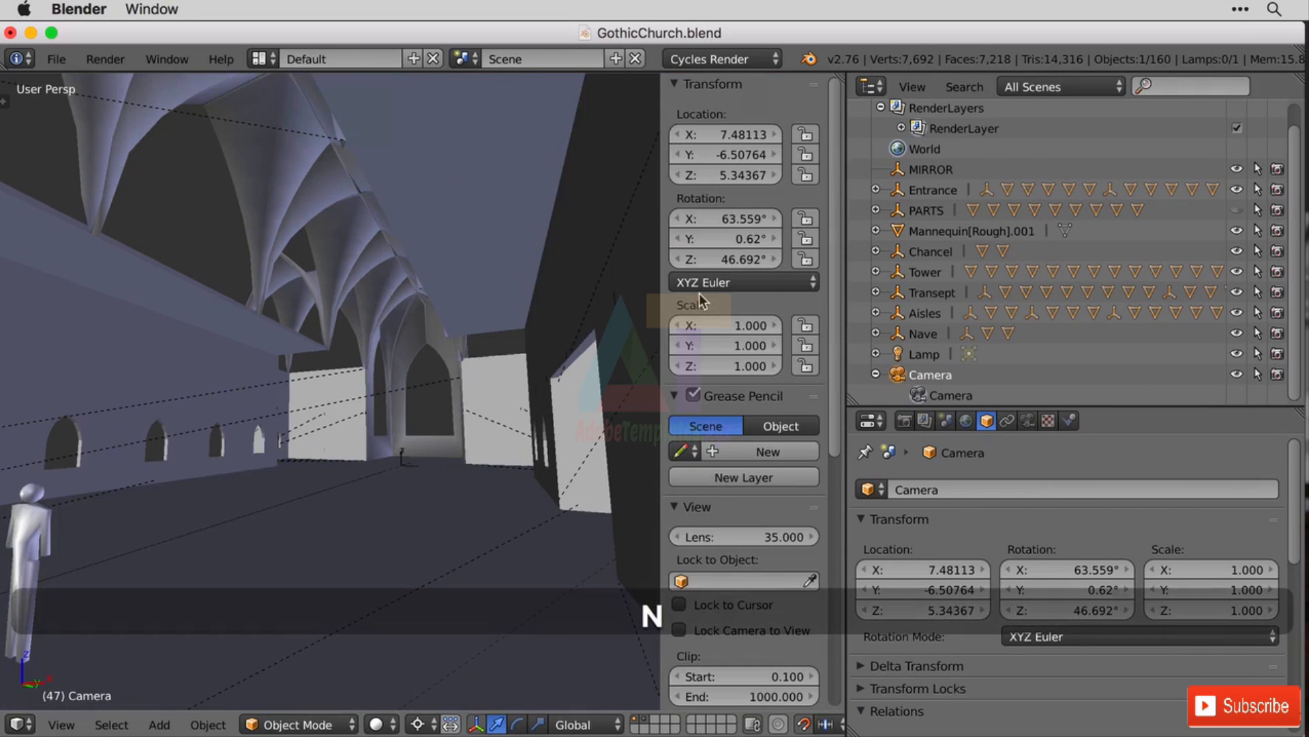
{"action": "left_click", "coordinate": [747, 634]}
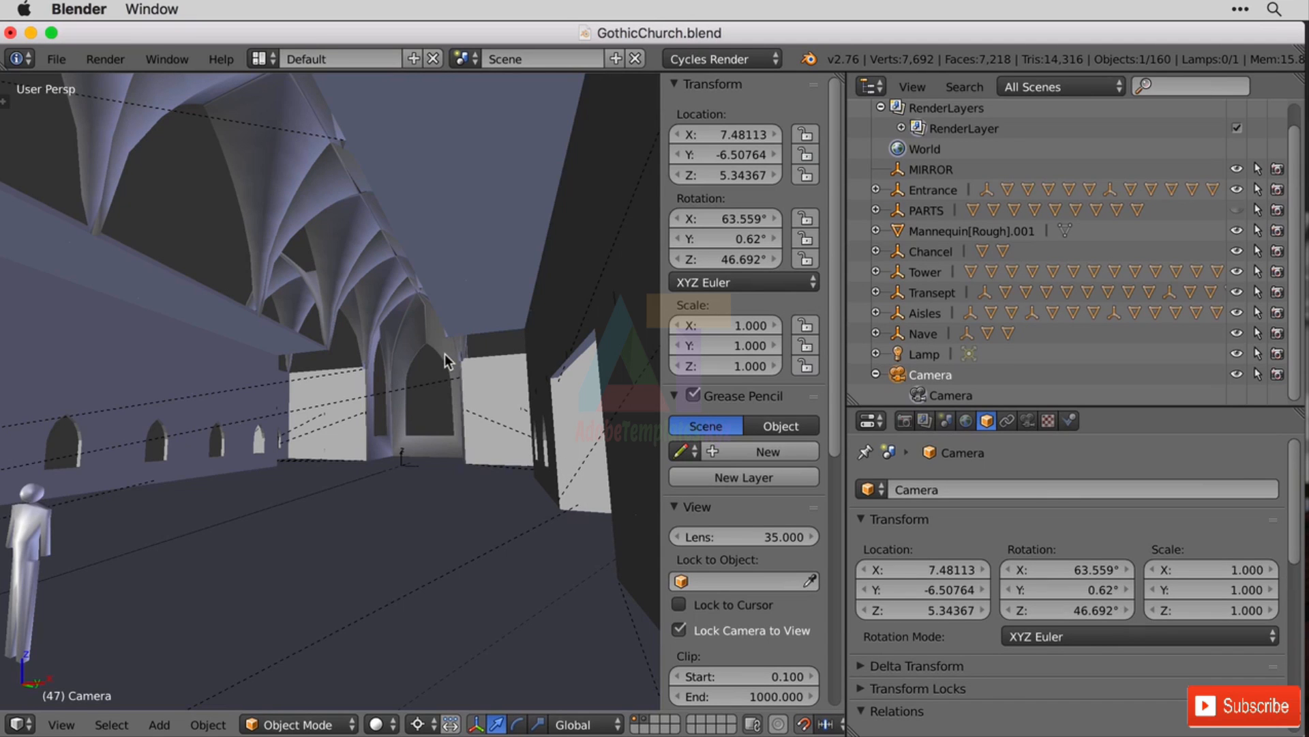
{"action": "key", "text": "KP_0"}
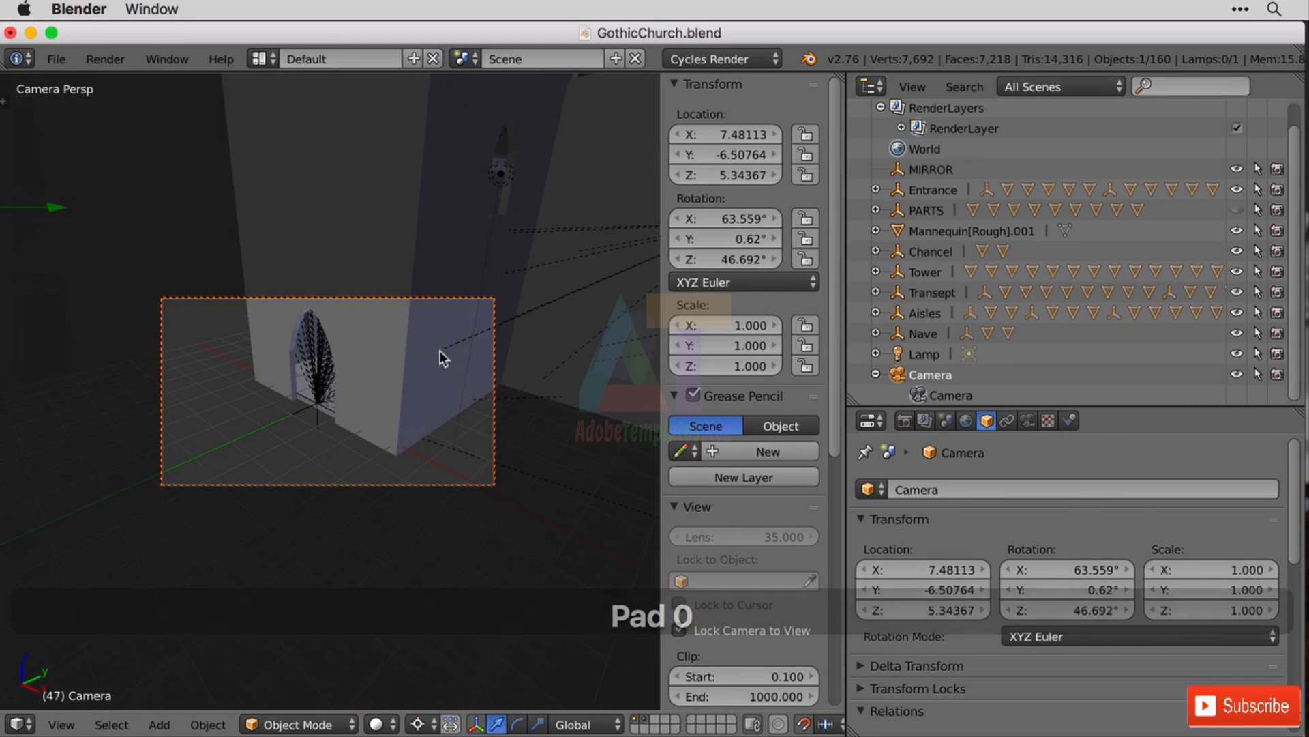
Step: Orbit the locked camera to about 68° X and 28° Z rotation and try moving it closer to and away from the church
{"action": "middle_click_drag", "start_coordinate": [437, 350], "coordinate": [371, 378]}
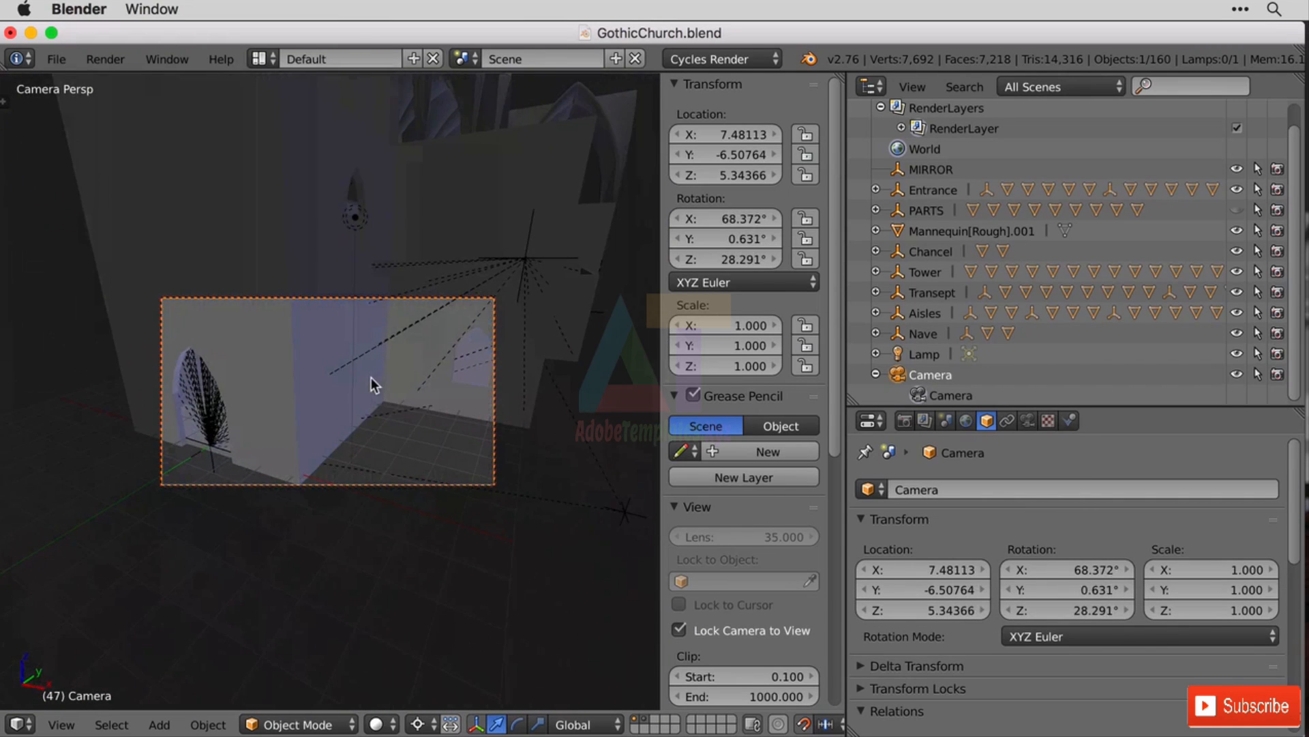
{"action": "scroll", "coordinate": [369, 379], "scroll_direction": "up", "scroll_amount": 5}
{"action": "scroll", "coordinate": [365, 381], "scroll_direction": "down", "scroll_amount": 5}
{"action": "scroll", "coordinate": [366, 379], "scroll_direction": "up", "scroll_amount": 5}
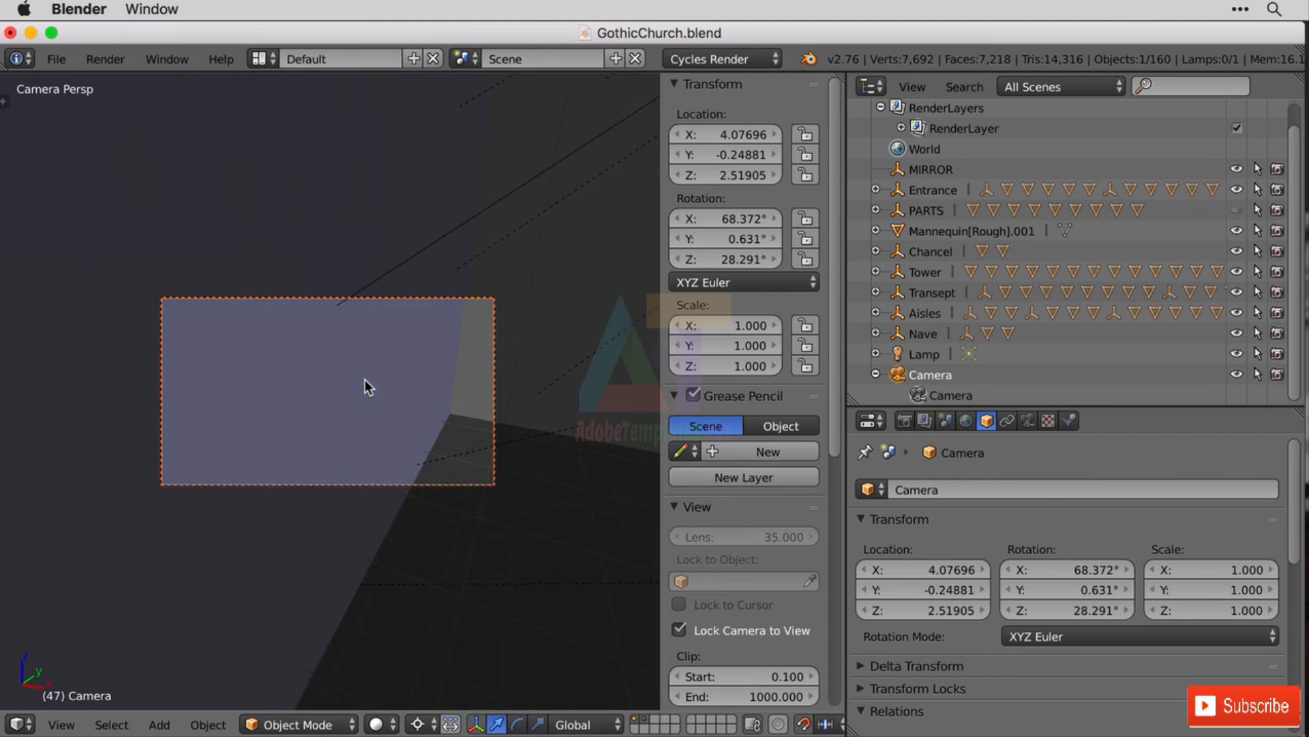
{"action": "scroll", "coordinate": [366, 381], "scroll_direction": "down", "scroll_amount": 6}
{"action": "scroll", "coordinate": [365, 380], "scroll_direction": "up", "scroll_amount": 2}
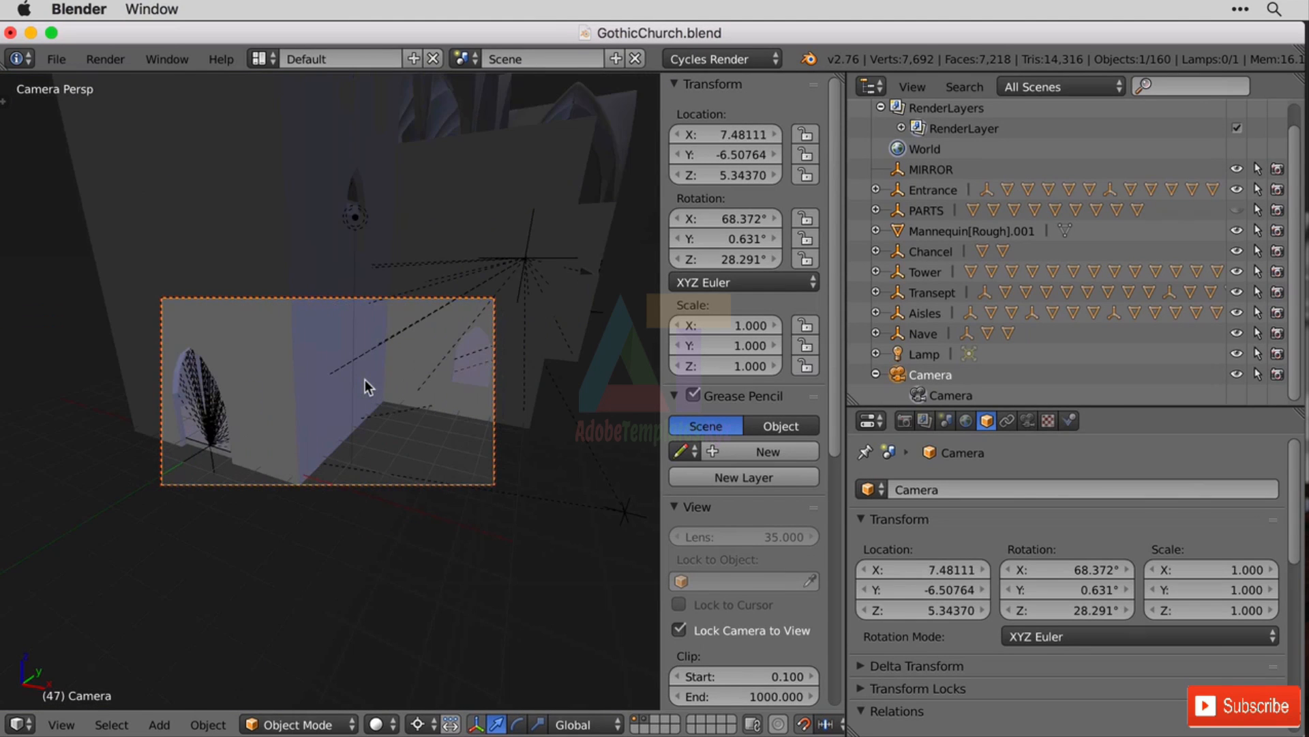
{"action": "scroll", "coordinate": [366, 379], "scroll_direction": "down", "scroll_amount": 3}
{"action": "scroll", "coordinate": [362, 378], "scroll_direction": "up", "scroll_amount": 3}
{"action": "scroll", "coordinate": [361, 377], "scroll_direction": "up", "scroll_amount": 5}
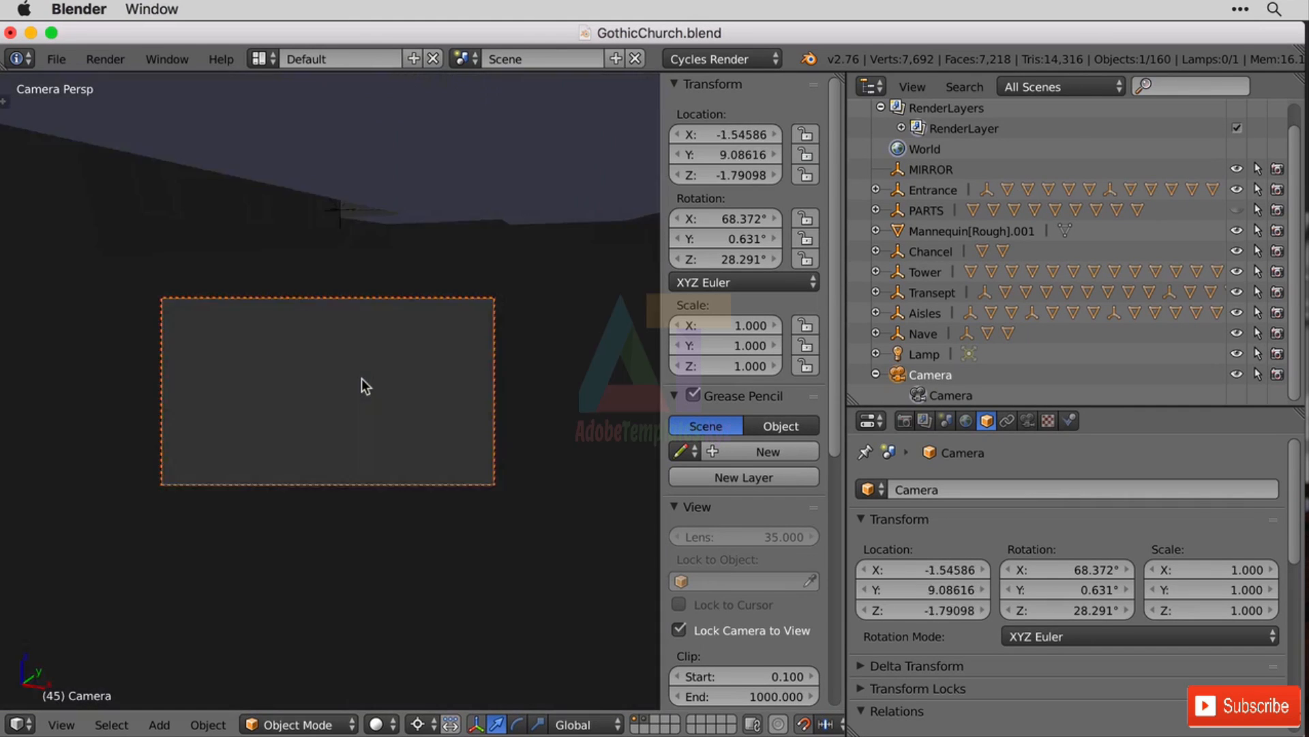
{"action": "scroll", "coordinate": [361, 378], "scroll_direction": "down", "scroll_amount": 5}
{"action": "scroll", "coordinate": [362, 378], "scroll_direction": "down", "scroll_amount": 3}
{"action": "scroll", "coordinate": [362, 378], "scroll_direction": "up", "scroll_amount": 3}
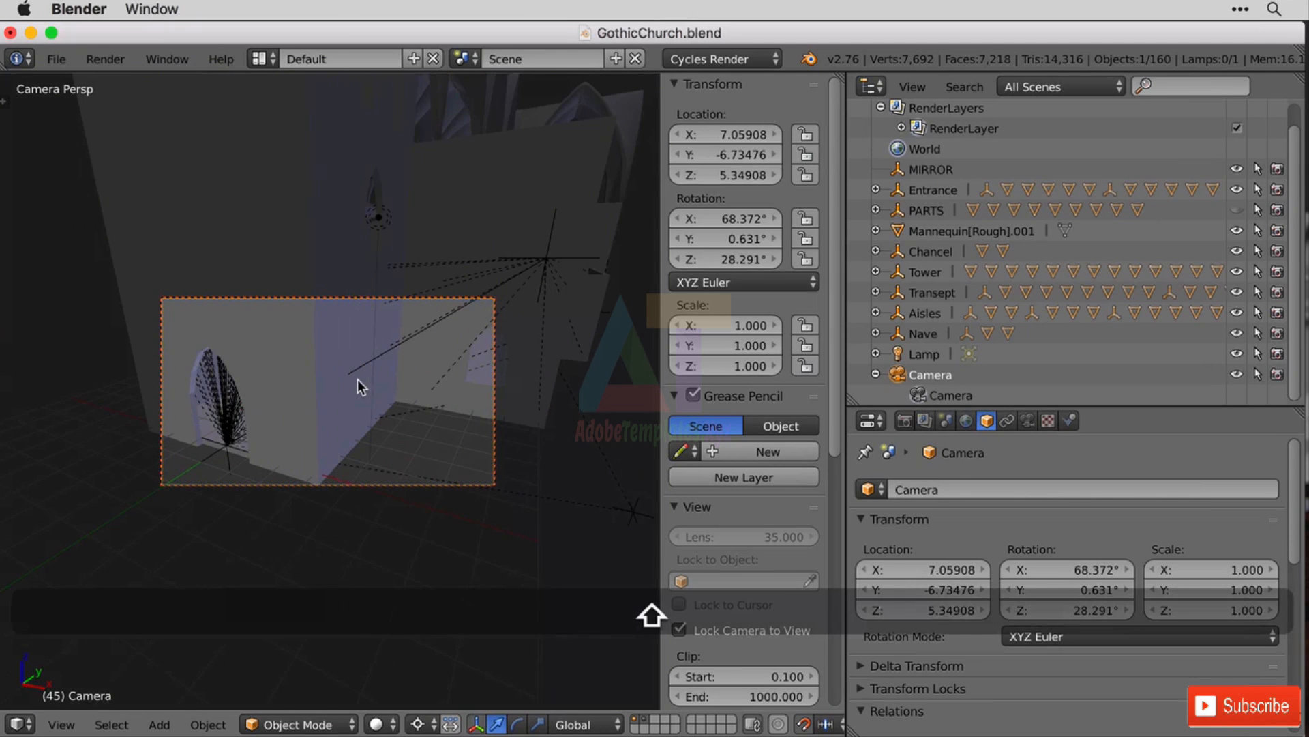
Step: Try panning and turning the locked camera to about -5° Z rotation to frame the arched window beside the tower
{"action": "mouse_move", "coordinate": [357, 379]}
{"action": "middle_mouse_down", "text": "shift"}
{"action": "mouse_move", "coordinate": [408, 384]}
{"action": "mouse_move", "coordinate": [377, 382]}
{"action": "middle_mouse_up", "text": "shift"}
{"action": "middle_click_drag", "start_coordinate": [377, 382], "coordinate": [432, 388]}
{"action": "scroll", "coordinate": [402, 388], "scroll_direction": "up", "scroll_amount": 4}
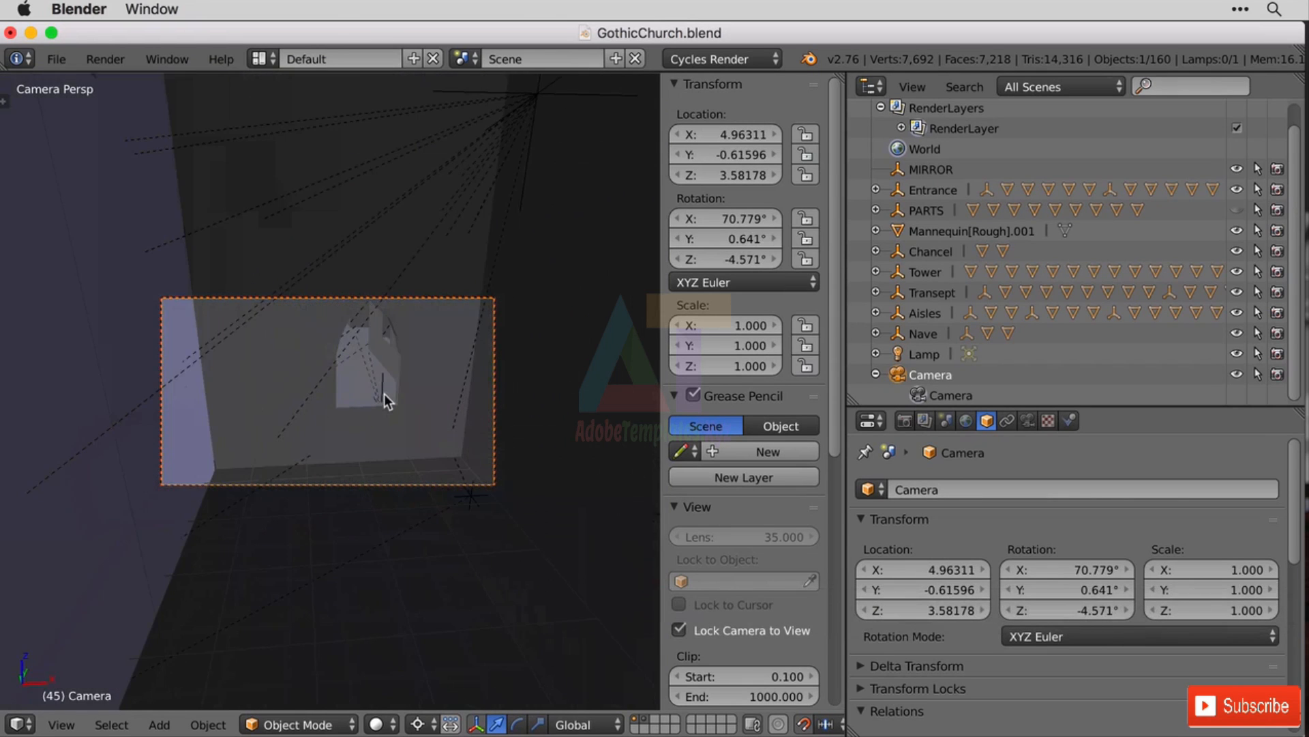
{"action": "scroll", "coordinate": [383, 392], "scroll_direction": "down", "scroll_amount": 4}
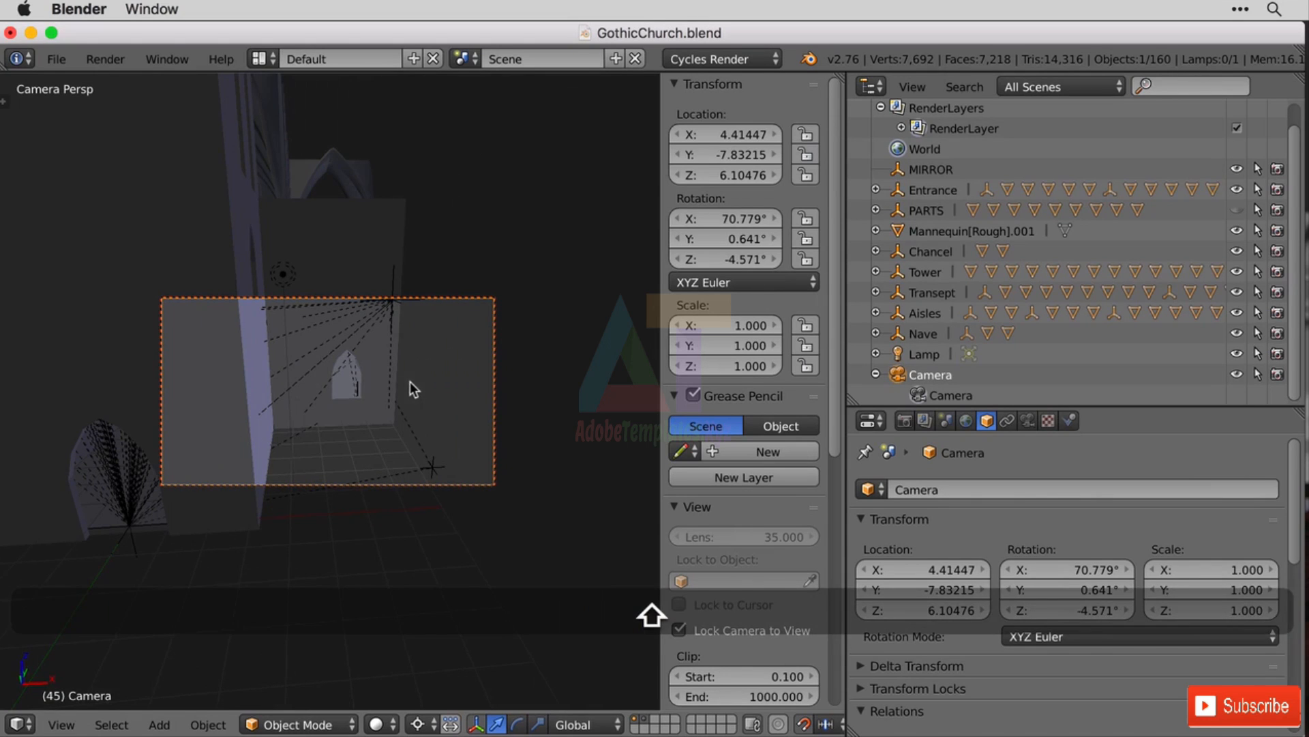
Step: Walk the locked camera through the church and bring it to face the arched entrance from outside, at about 14° Z rotation
{"action": "key", "text": "shift+f"}
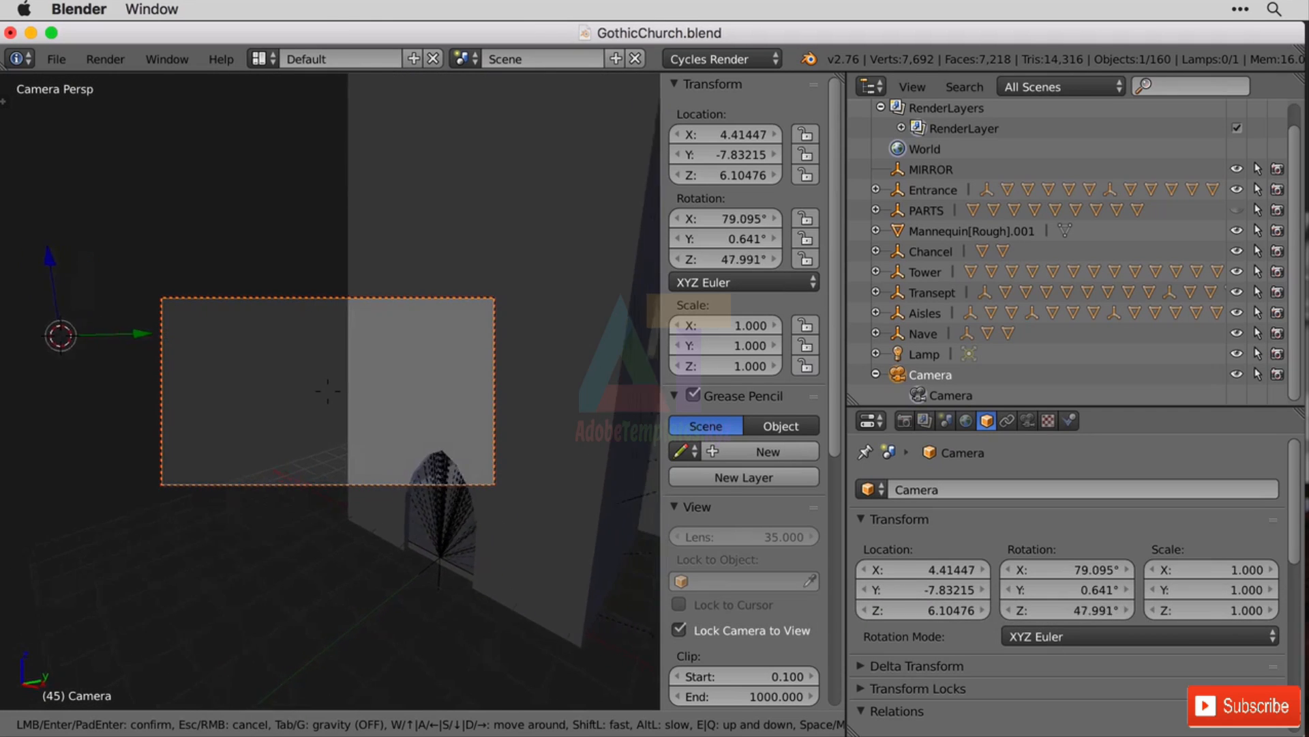
{"action": "key", "text": "a"}
{"action": "key", "text": "w"}
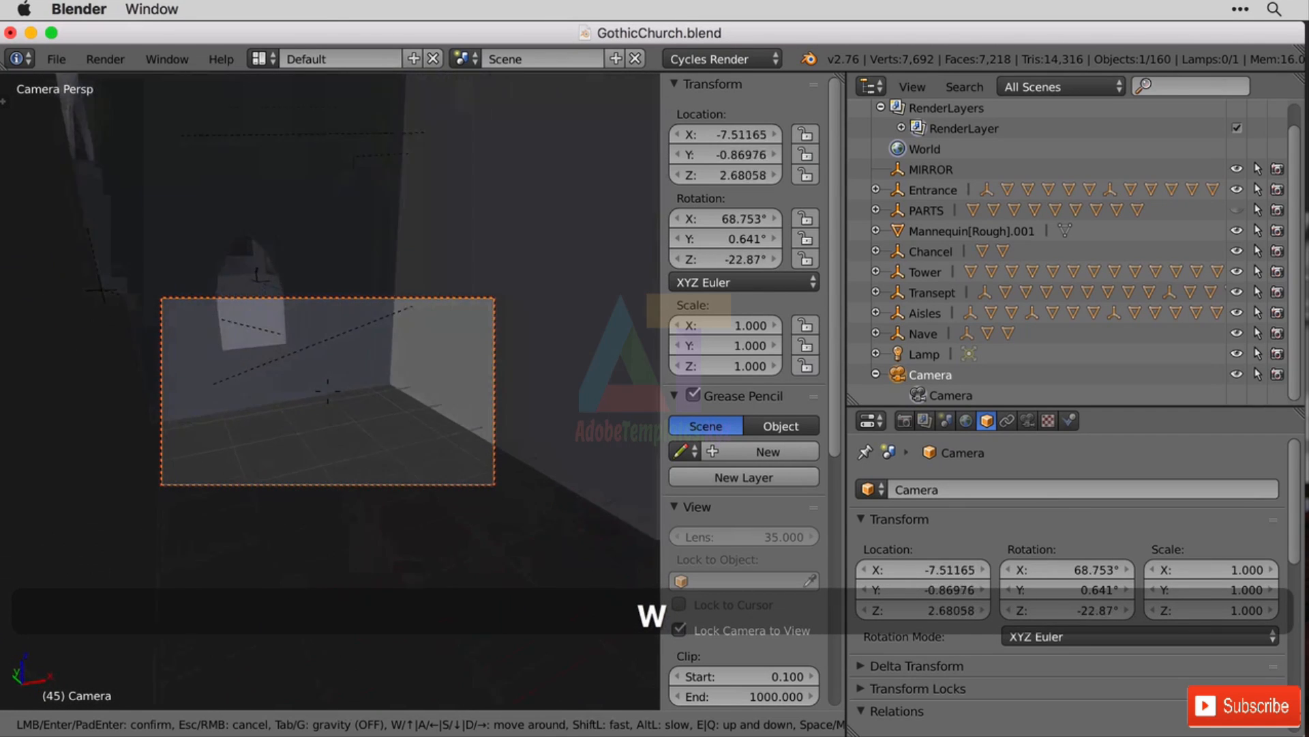
{"action": "key", "text": "a"}
{"action": "key", "text": "d"}
{"action": "key", "text": "a"}
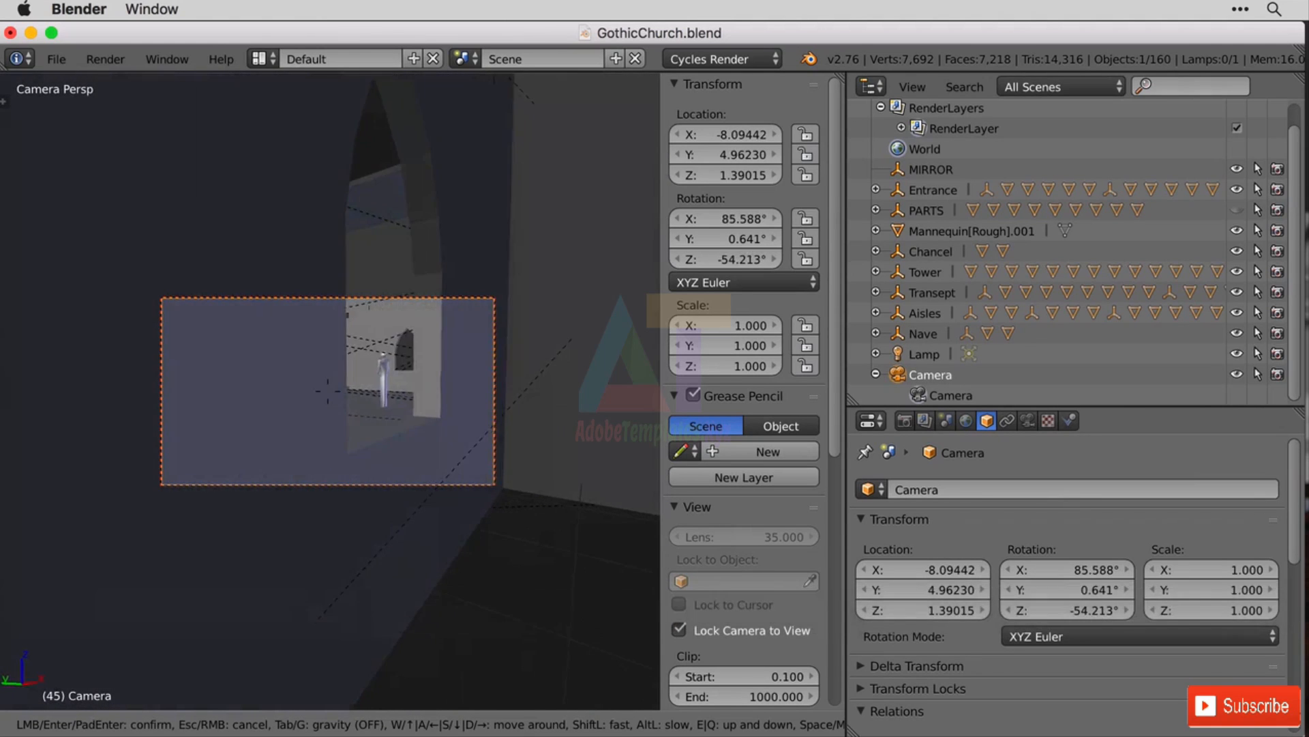
{"action": "key", "text": "d"}
{"action": "key", "text": "s"}
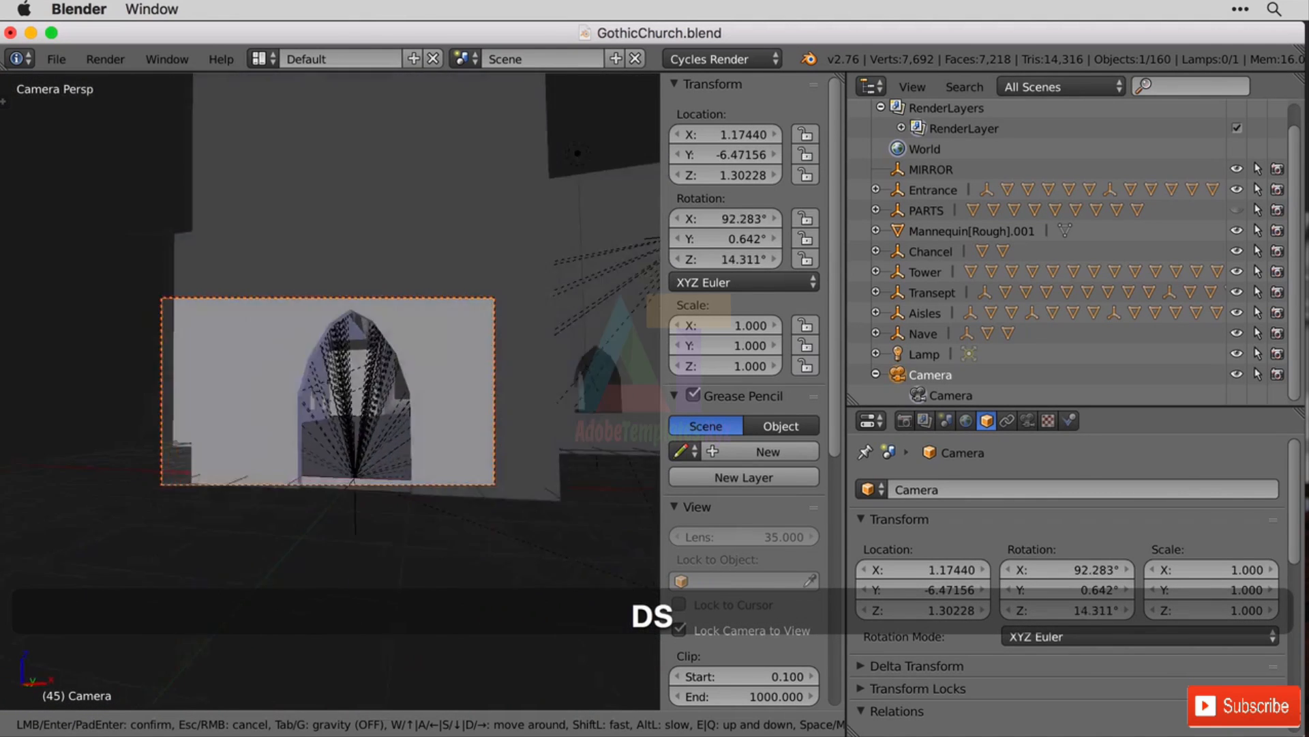
{"action": "key", "text": "KP_0"}
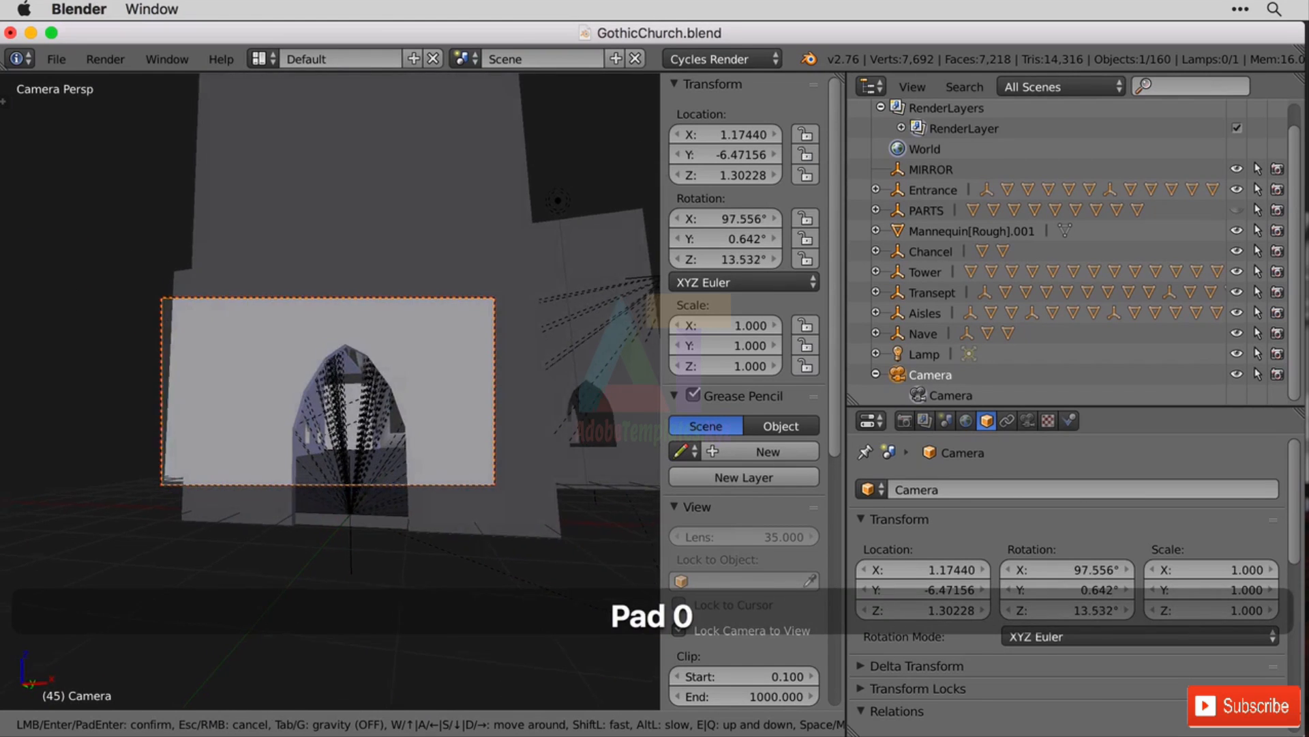
{"action": "left_click", "coordinate": [326, 391]}
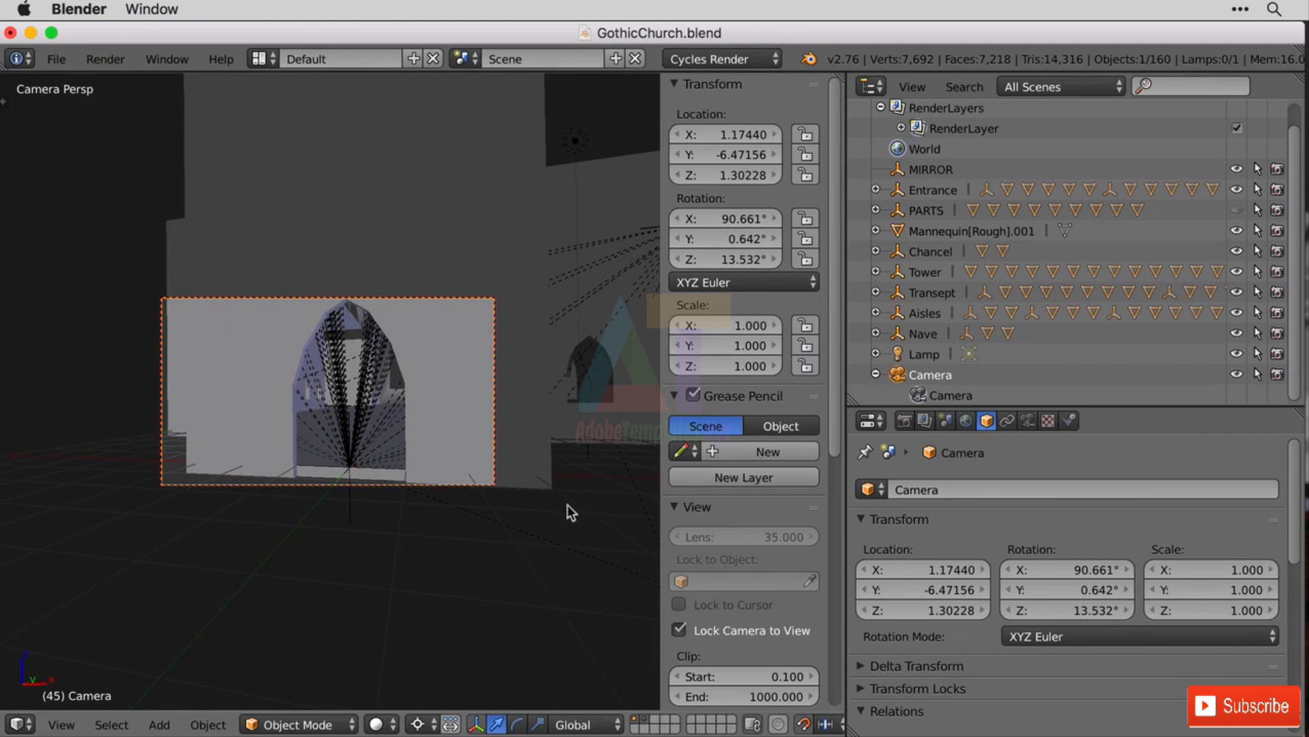
Step: Leave the camera view and walk into the church, stopping at a low view along the nave with the vaults overhead
{"action": "key", "text": "KP_0"}
{"action": "key", "text": "w"}
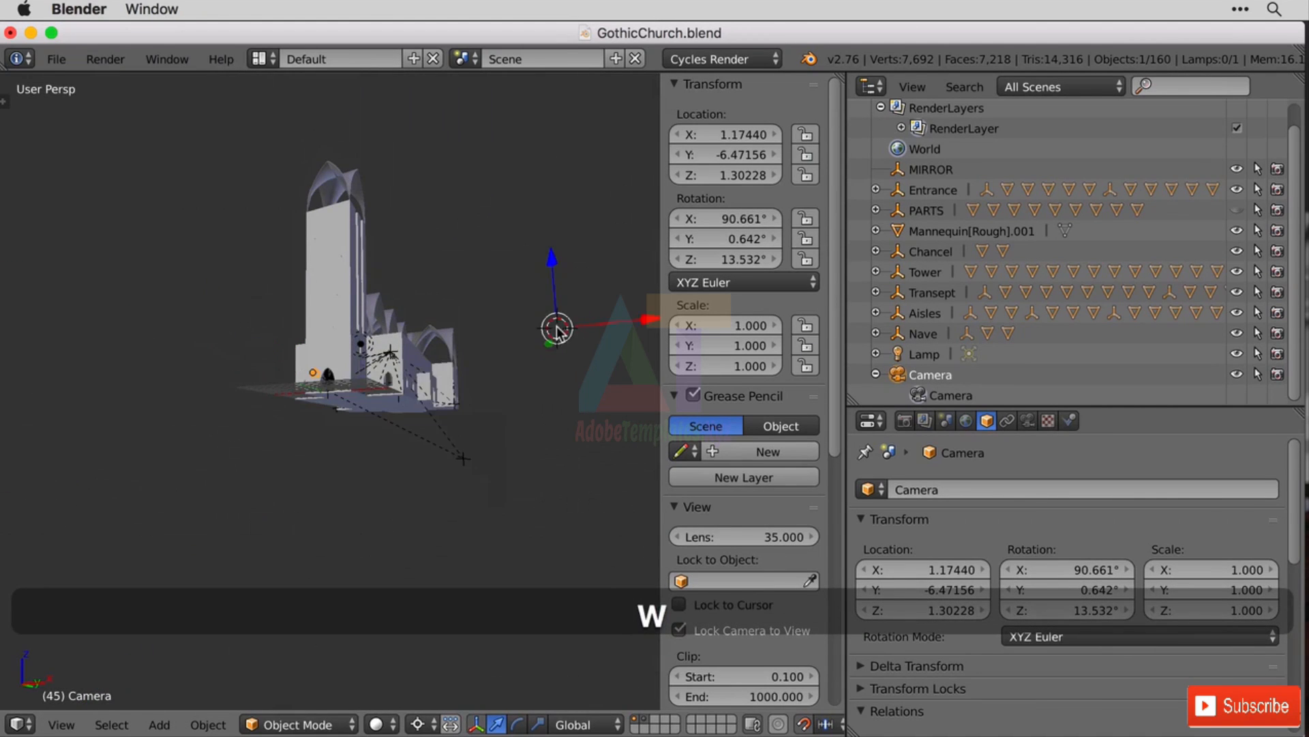
{"action": "key", "text": "w"}
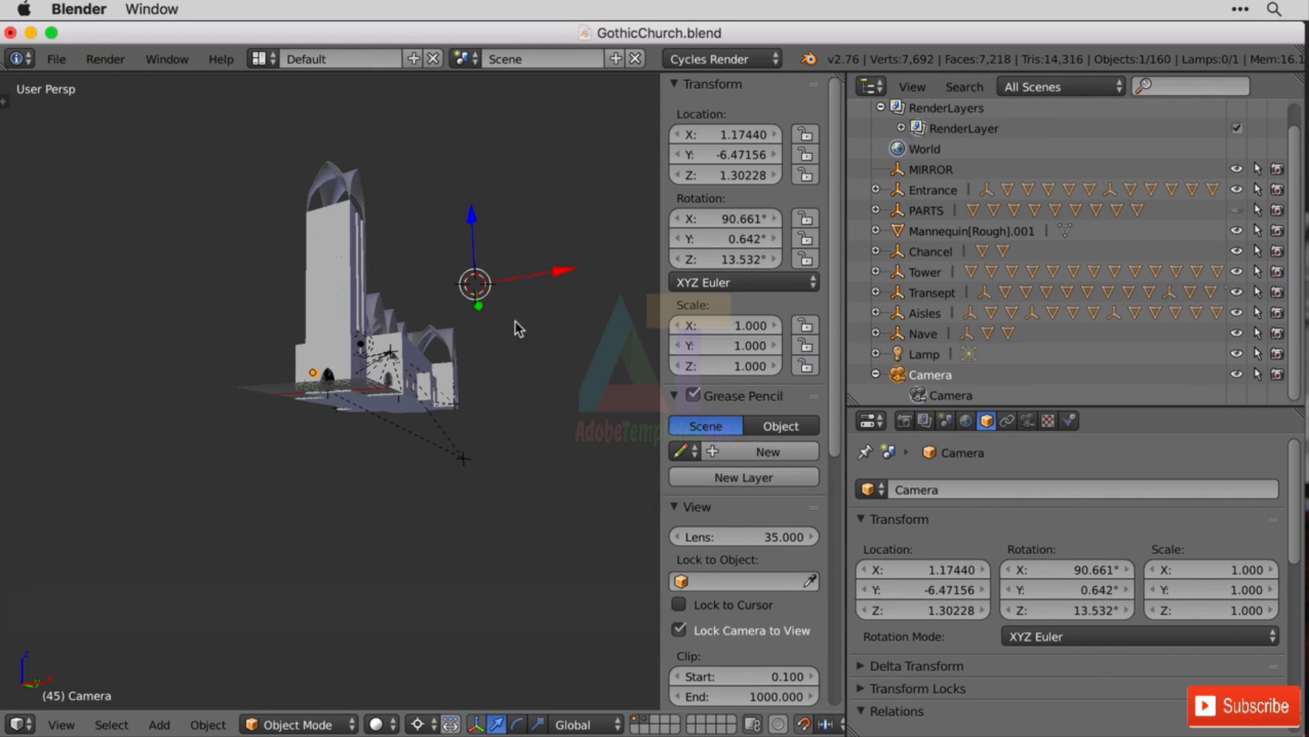
{"action": "key", "text": "shift+f"}
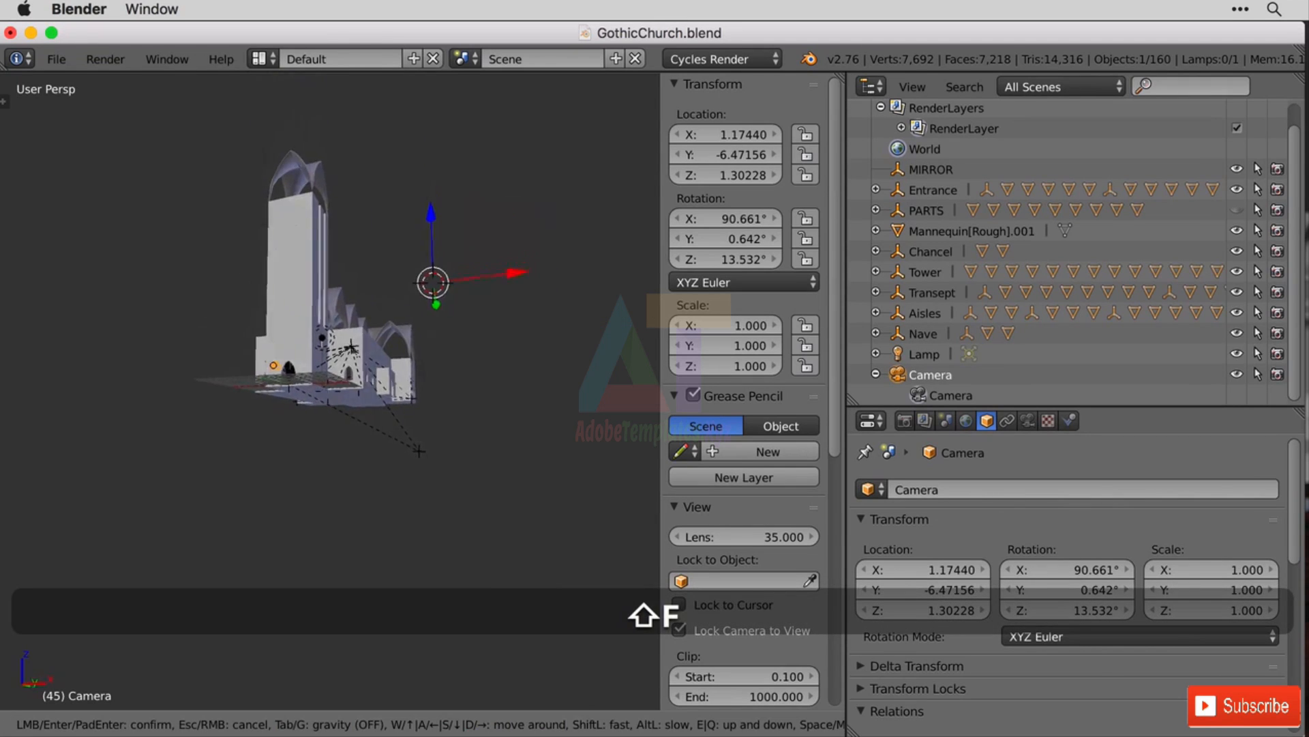
{"action": "key", "text": "w"}
{"action": "key", "text": "w"}
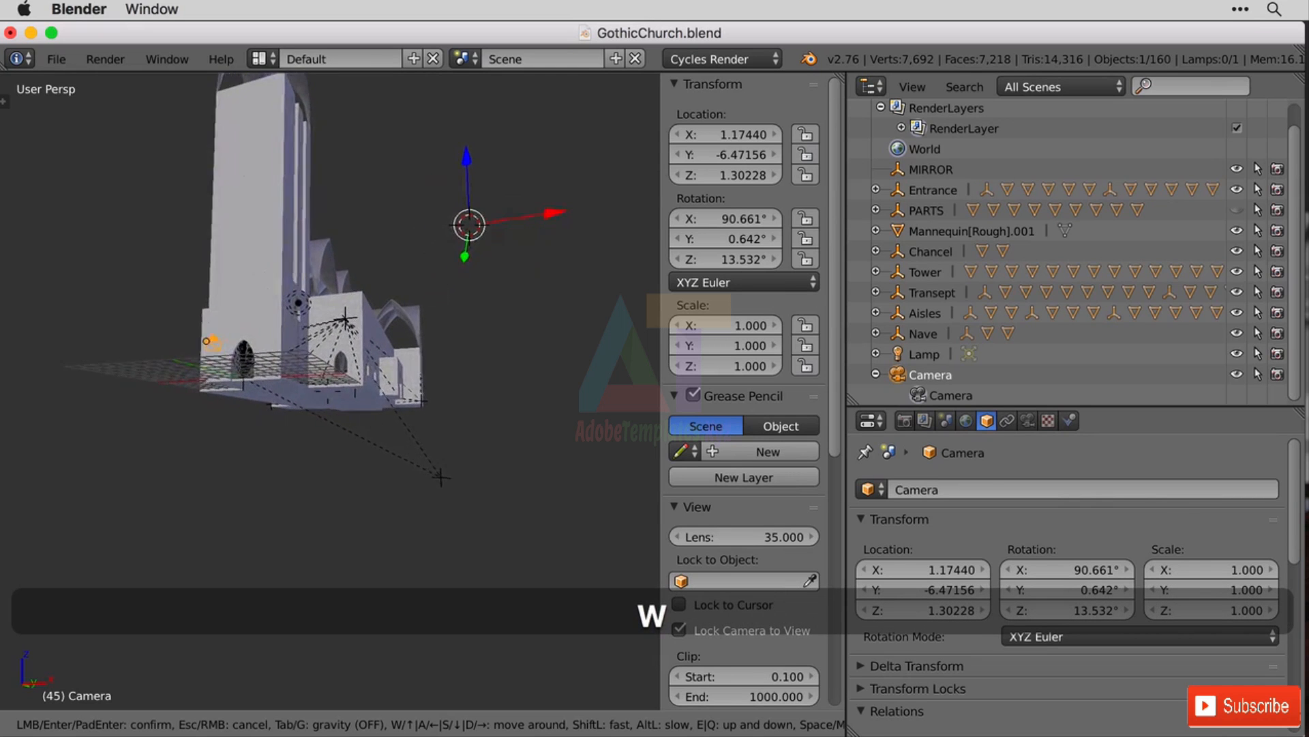
{"action": "key", "text": "w"}
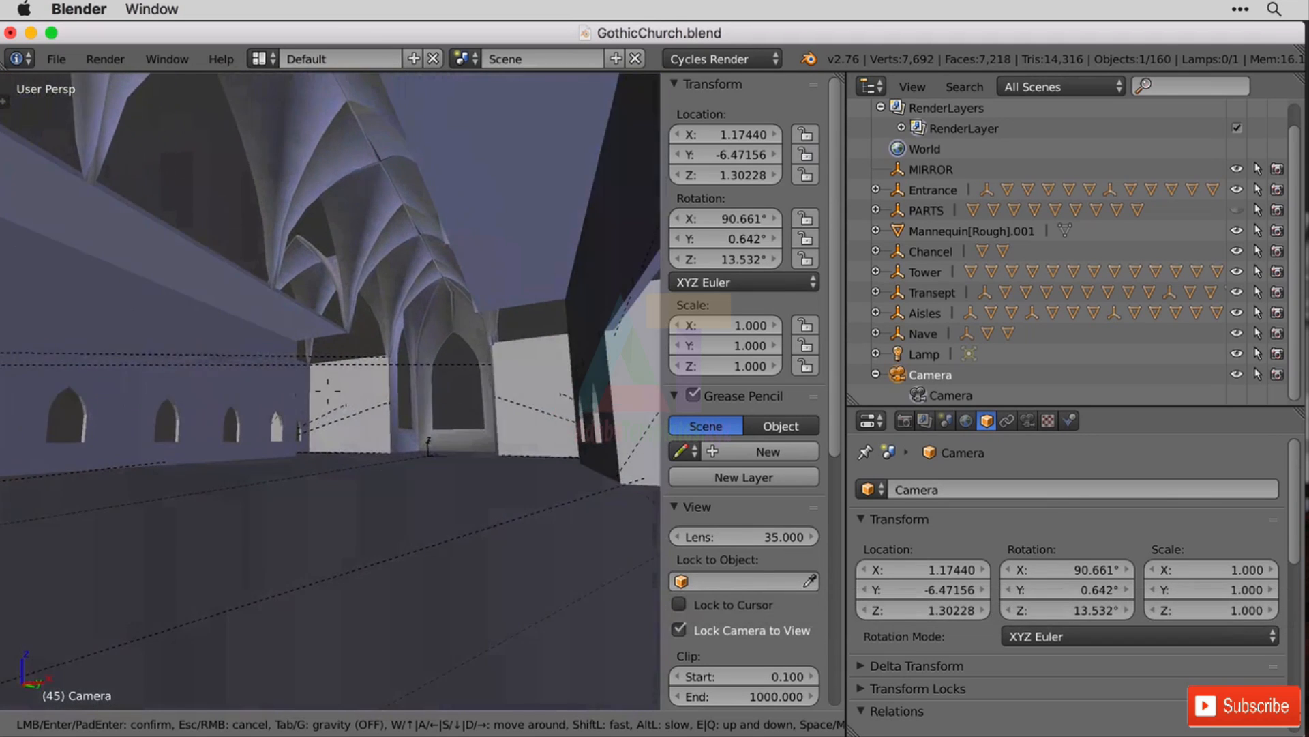
{"action": "left_click", "coordinate": [394, 467]}
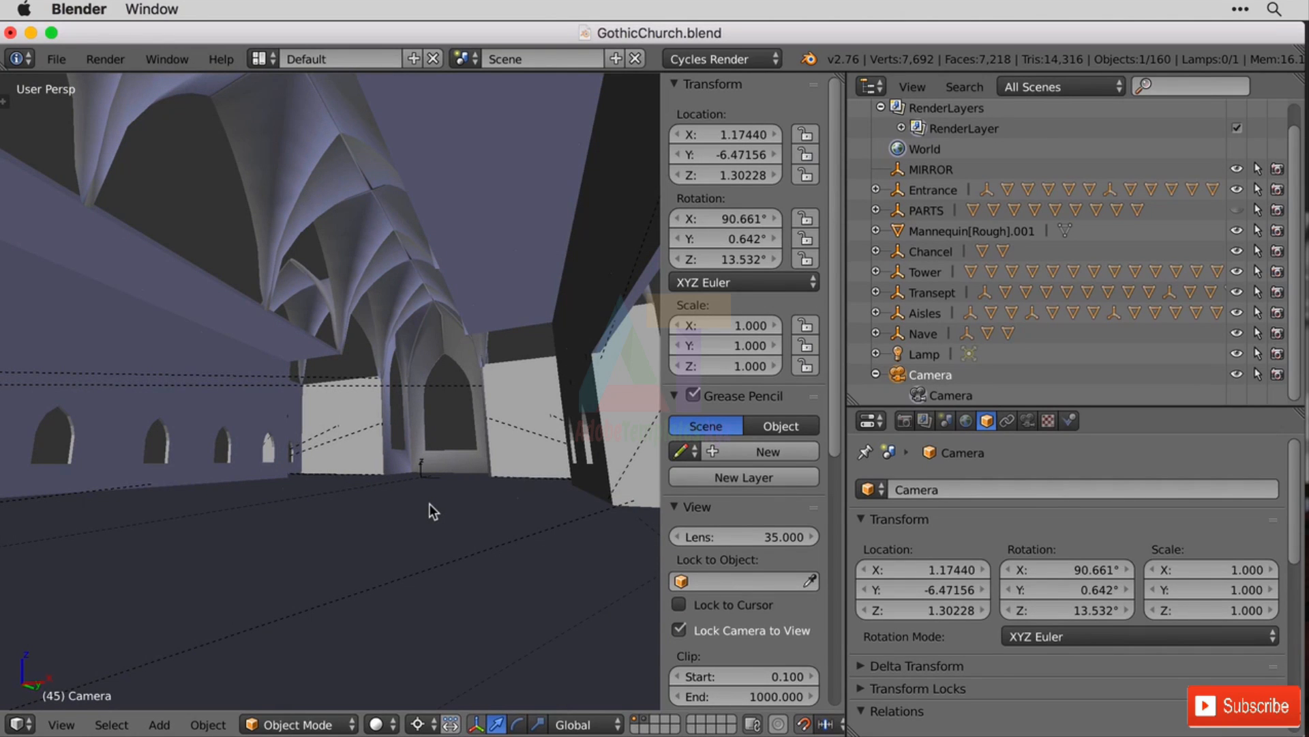
{"action": "left_click", "coordinate": [61, 725]}
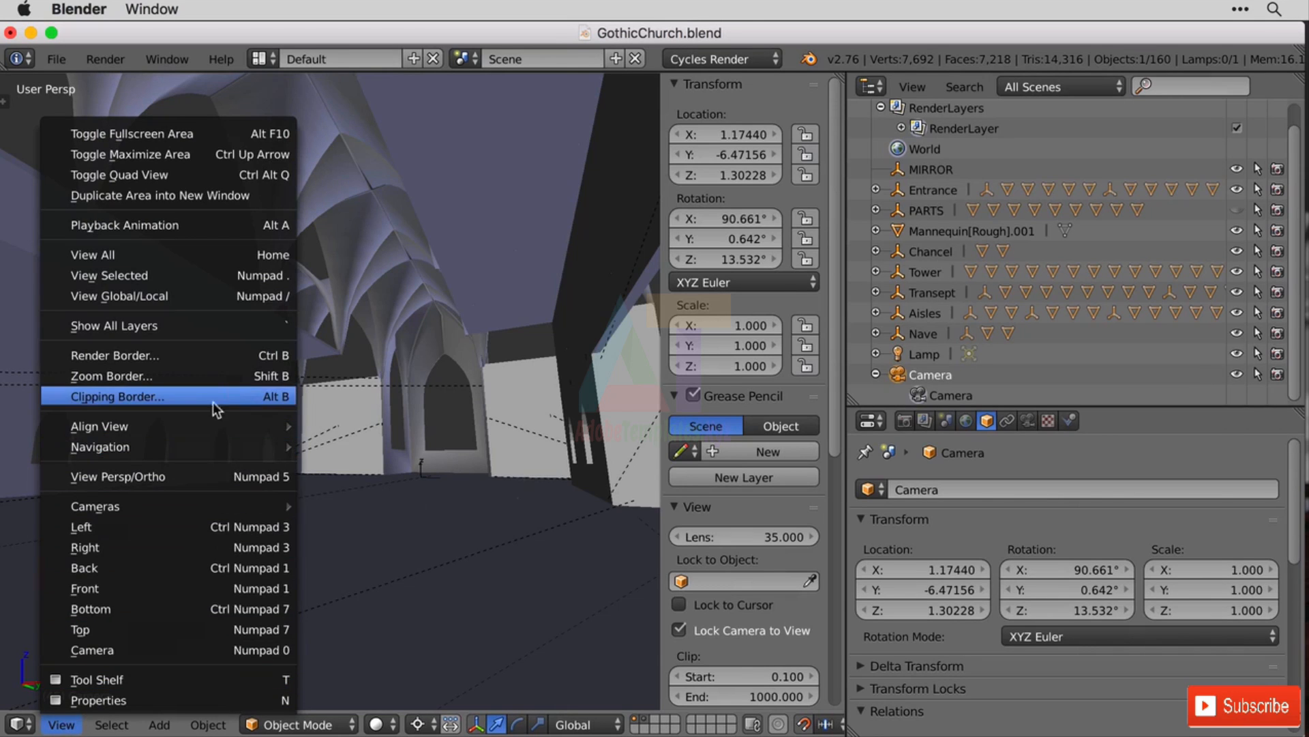
{"action": "mouse_move", "coordinate": [154, 423]}
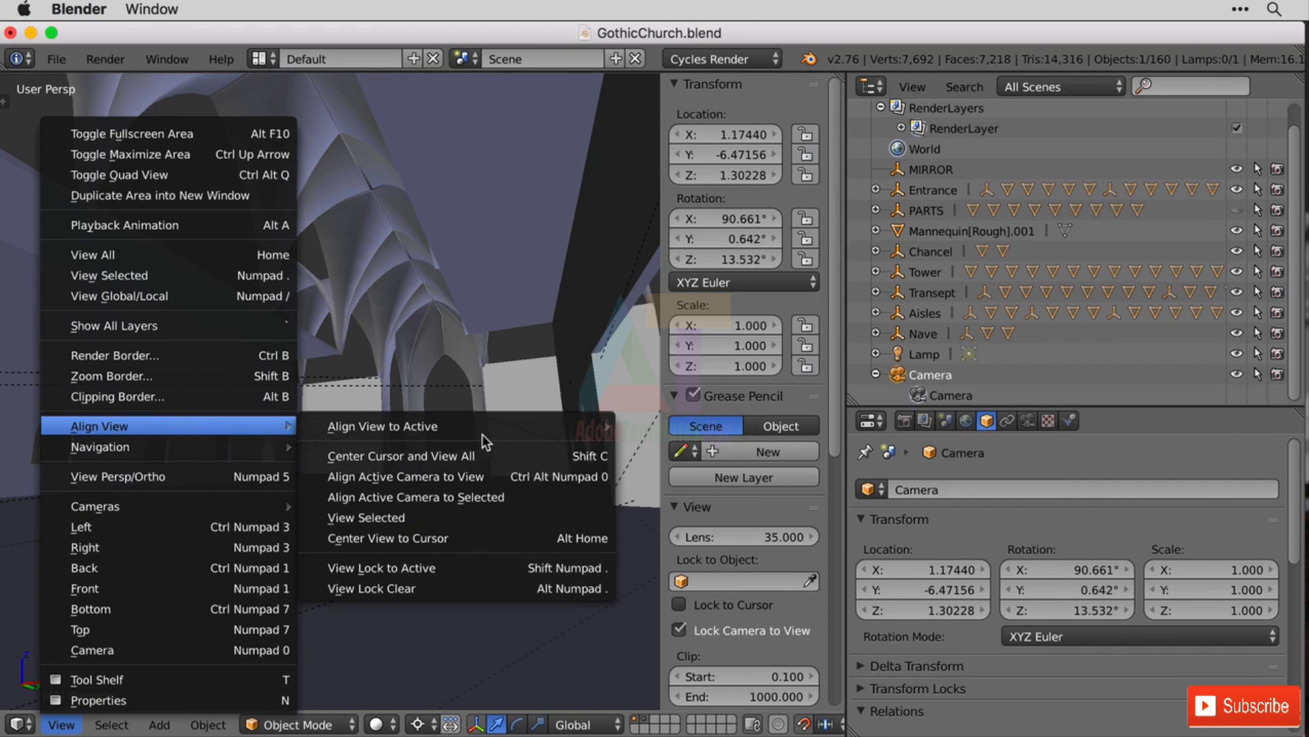
{"action": "mouse_move", "coordinate": [494, 427]}
{"action": "mouse_move", "coordinate": [408, 427]}
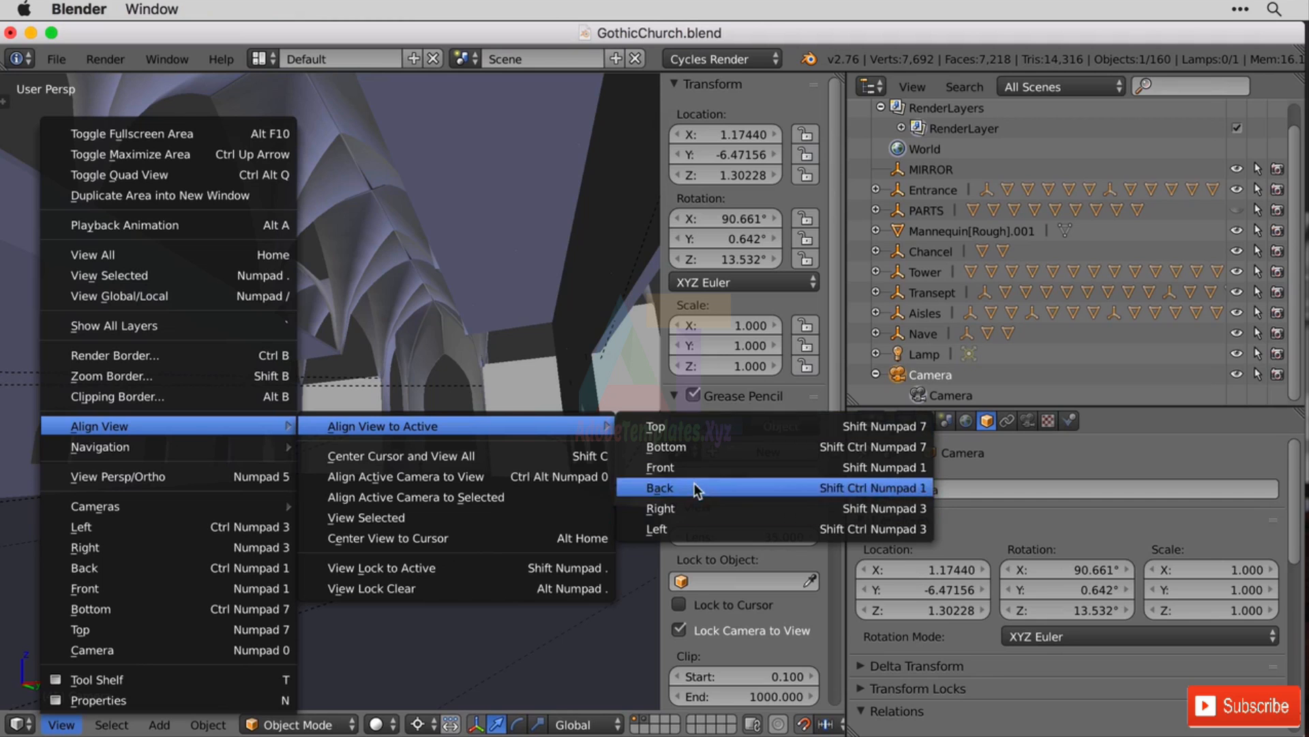
{"action": "key", "text": "Escape"}
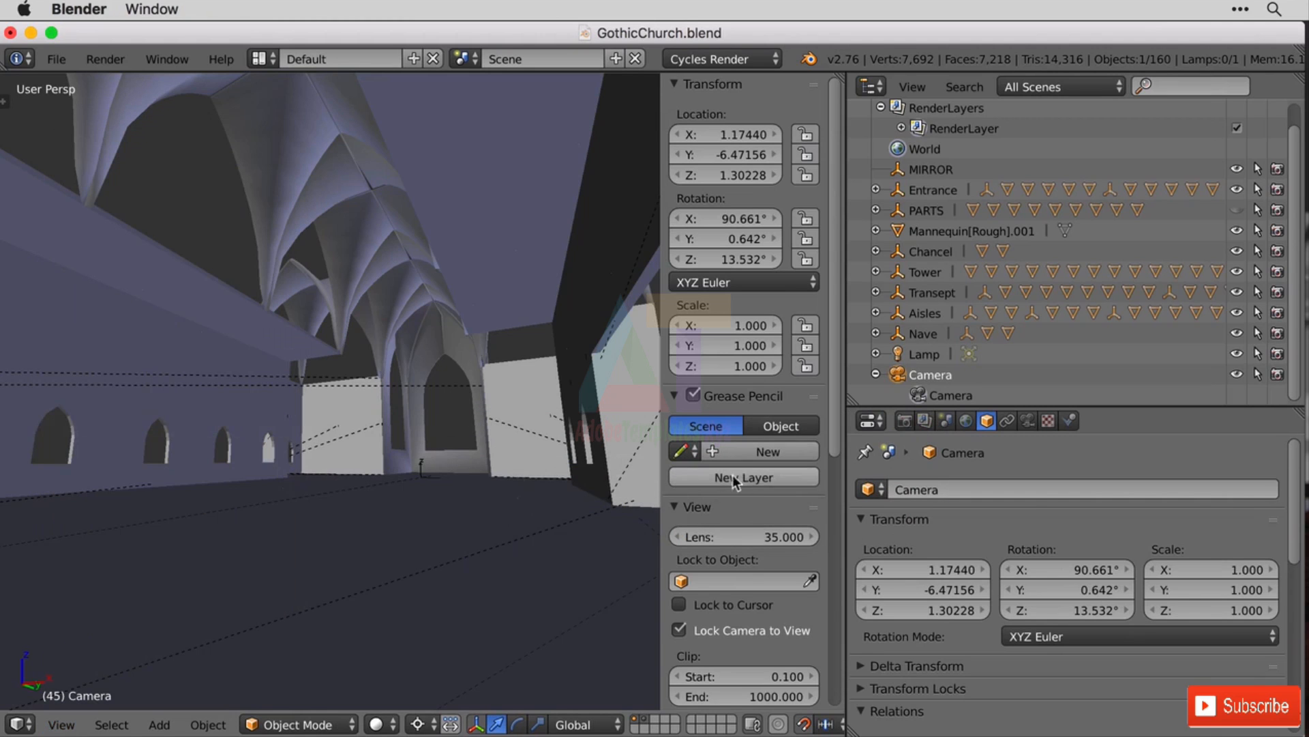
Step: Align the active camera to the current view along the nave
{"action": "left_click", "coordinate": [63, 725]}
{"action": "mouse_move", "coordinate": [203, 425]}
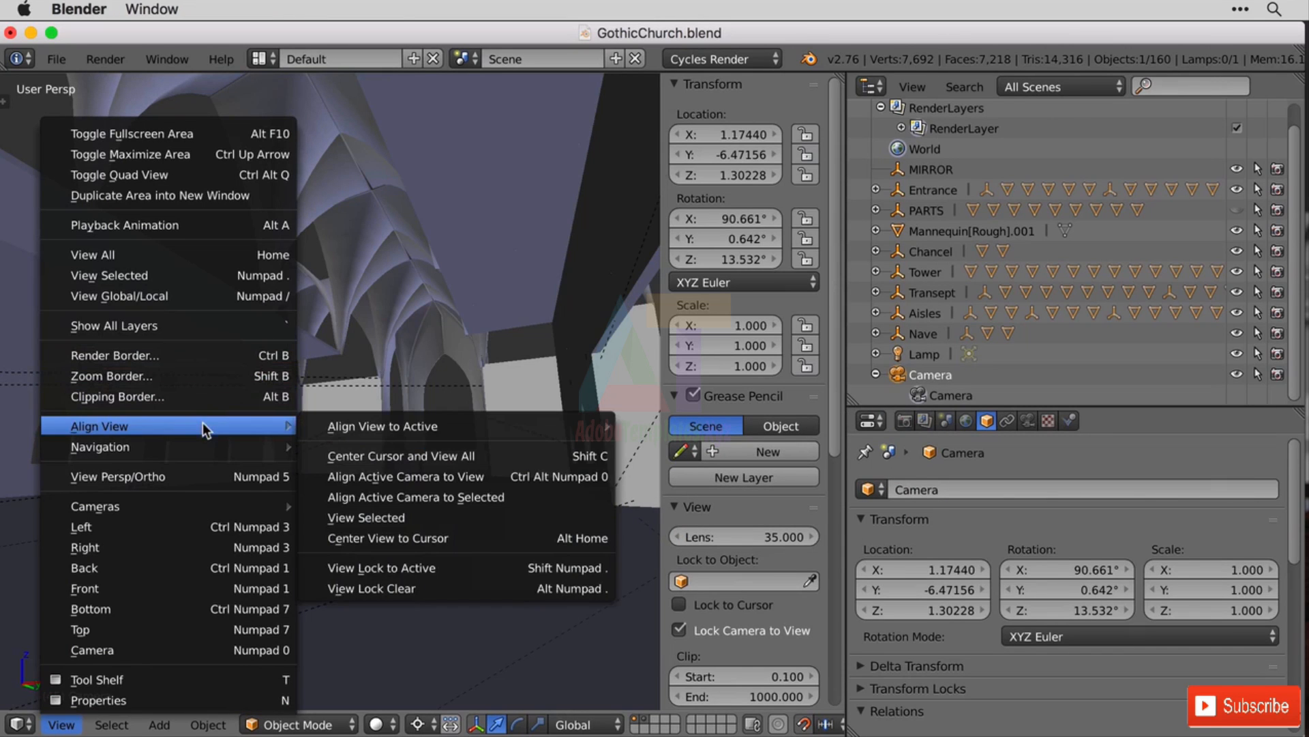
{"action": "mouse_move", "coordinate": [414, 427]}
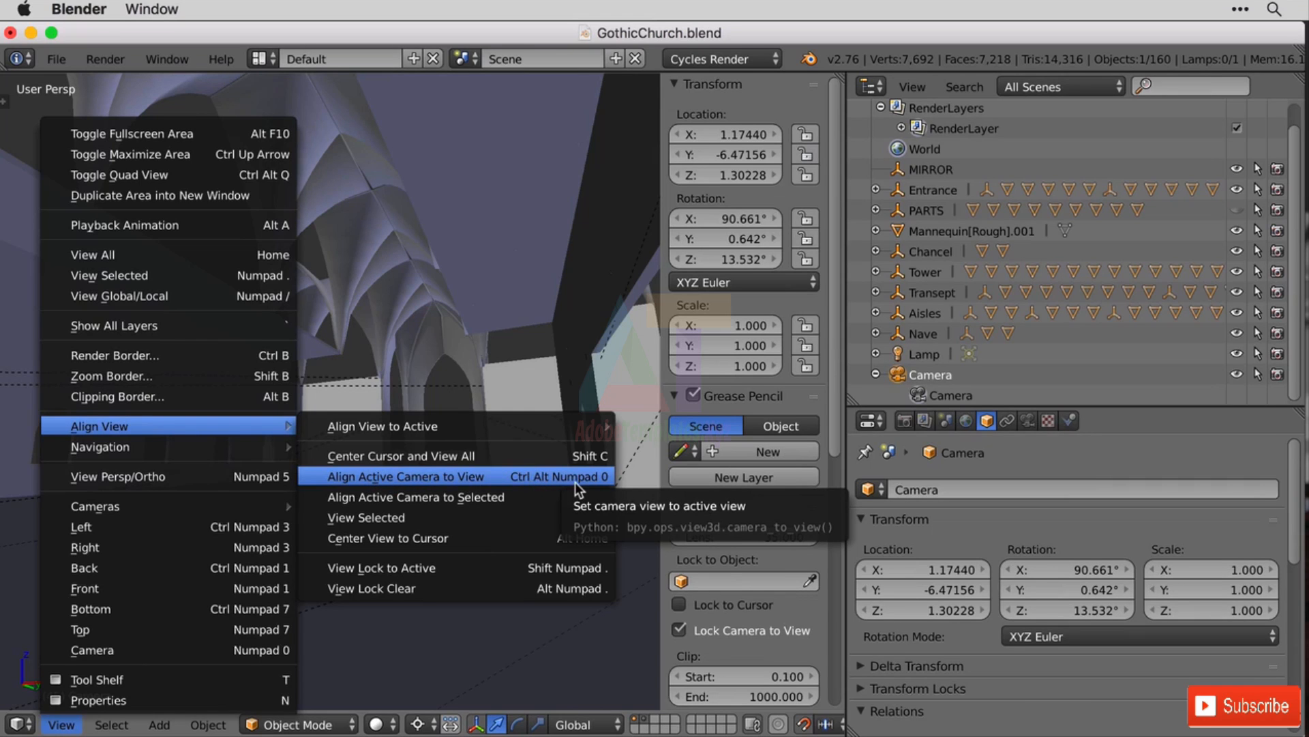
{"action": "left_click", "coordinate": [540, 479]}
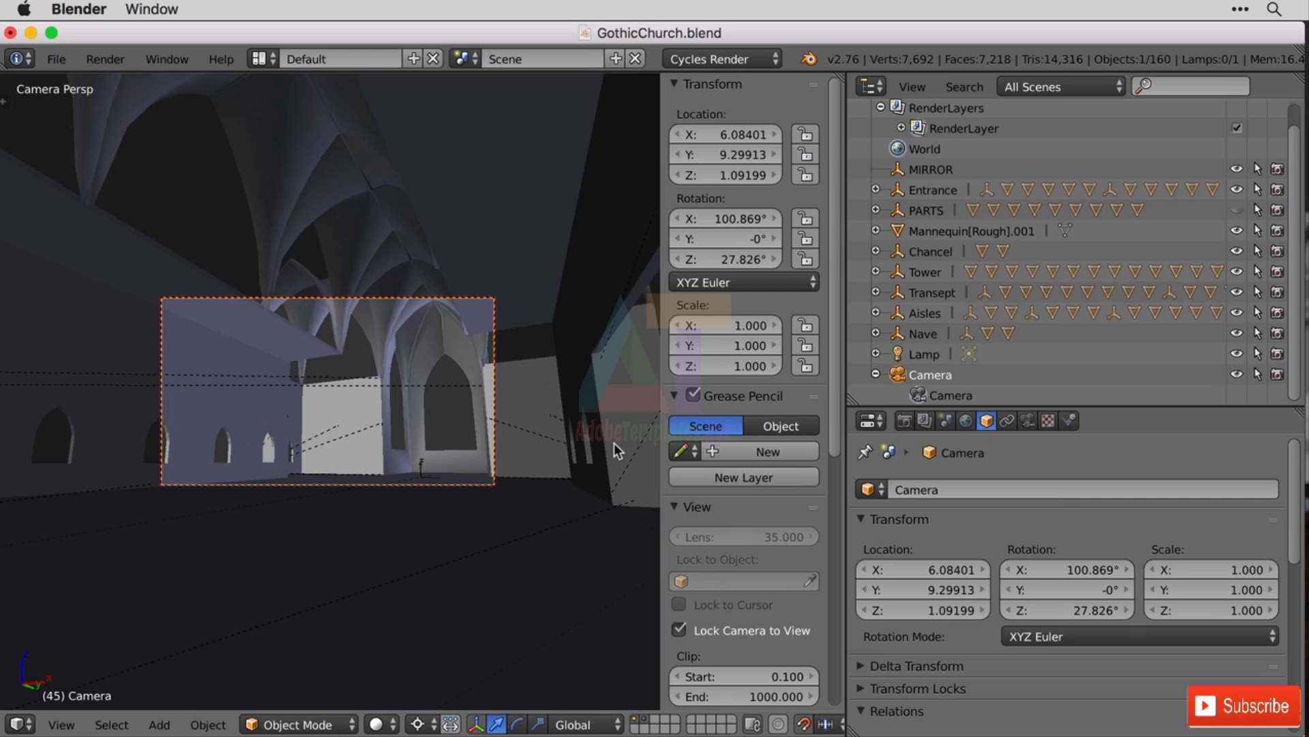
Step: Add a Track To constraint to the camera with Mannequin[Rough].001 as its target
{"action": "left_click", "coordinate": [1012, 423]}
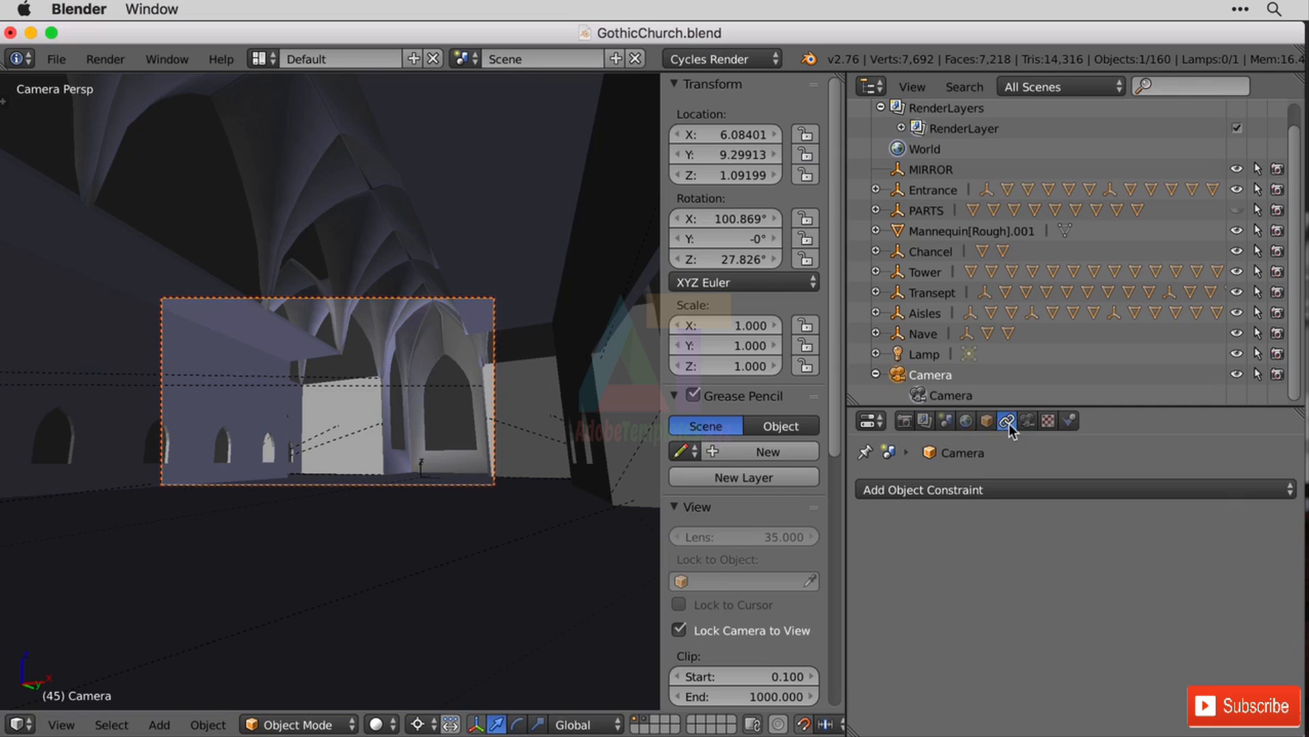
{"action": "left_click", "coordinate": [944, 490]}
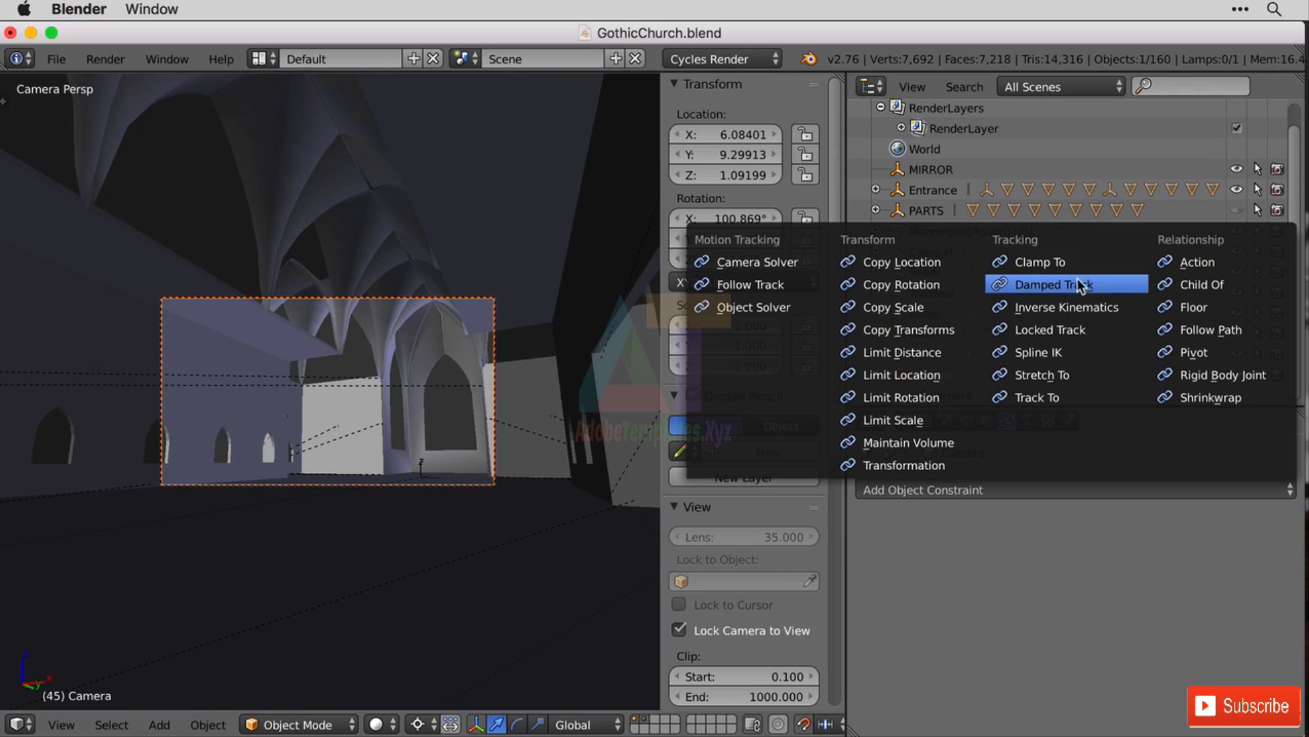
{"action": "left_click", "coordinate": [1074, 401]}
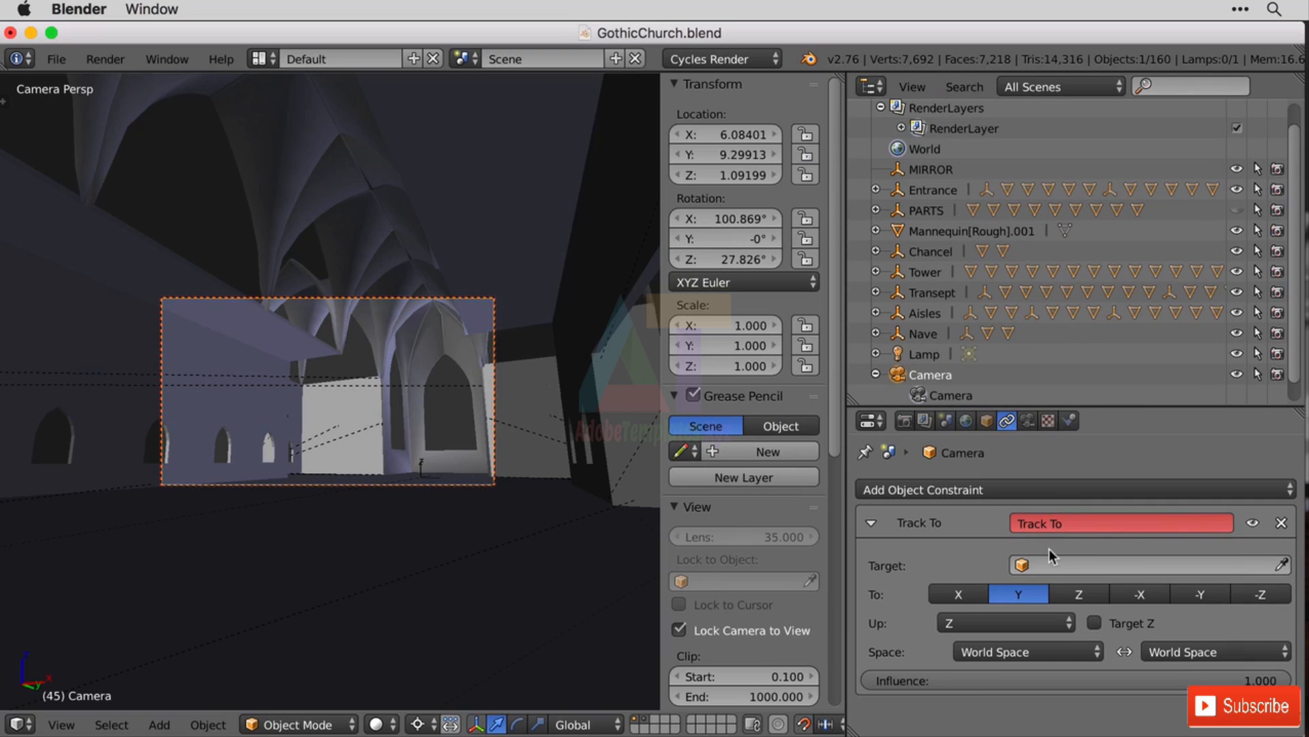
{"action": "left_click", "coordinate": [1057, 565]}
{"action": "type", "text": "m"}
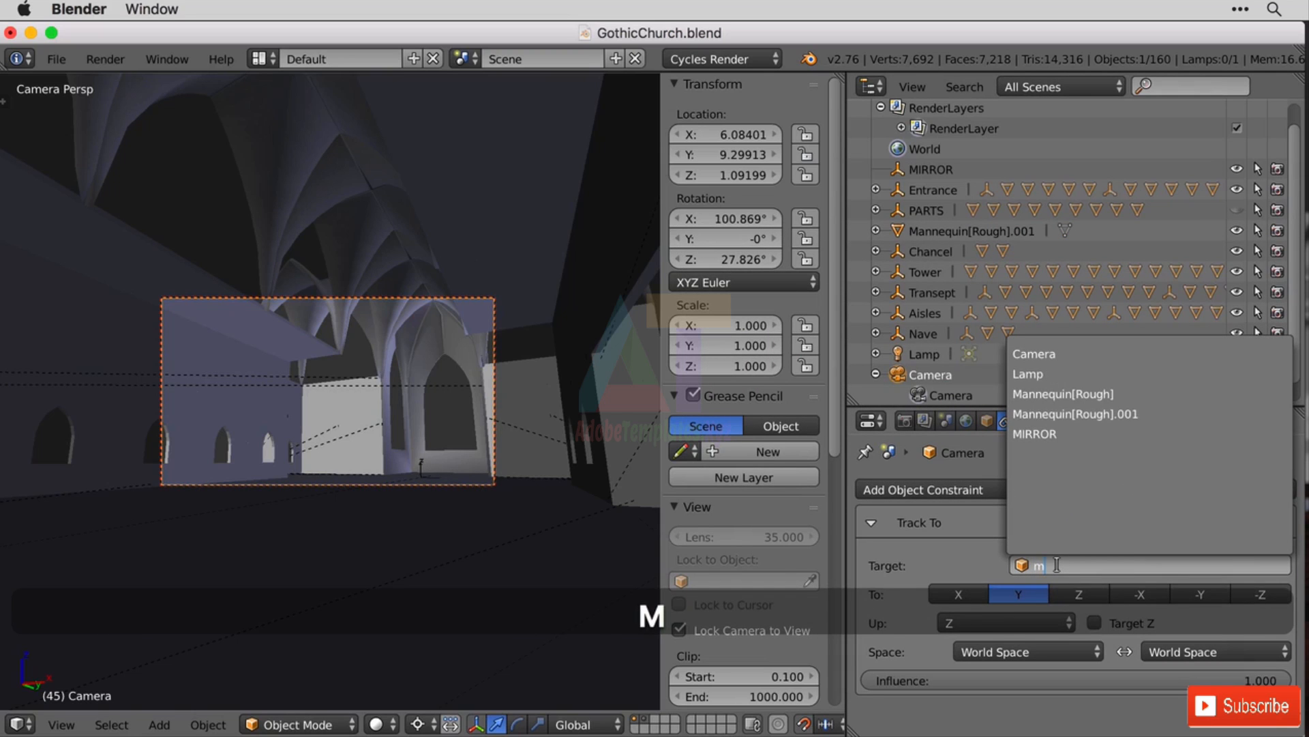
{"action": "left_click", "coordinate": [1138, 412]}
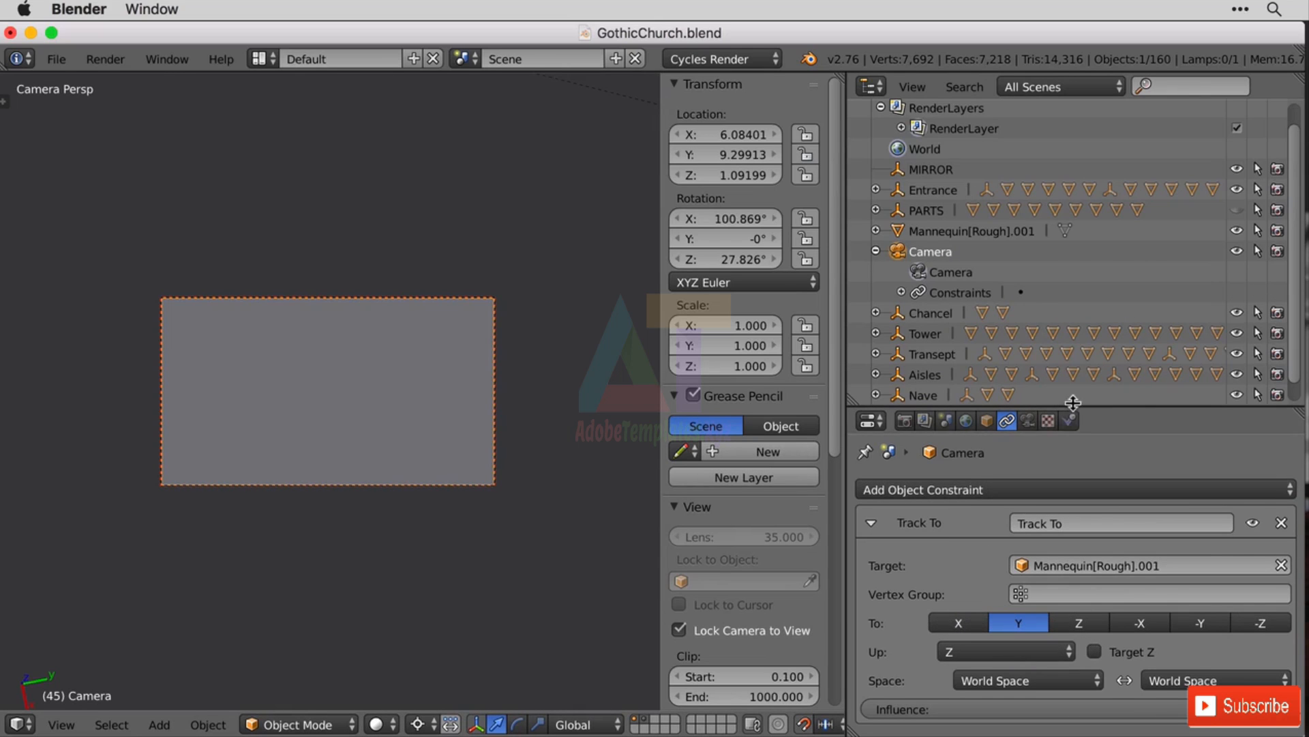
Step: Enlarge the constraint settings area and set the Track To constraint's To axis to -Z and Up axis to Y
{"action": "left_click_drag", "start_coordinate": [1074, 409], "coordinate": [1063, 316]}
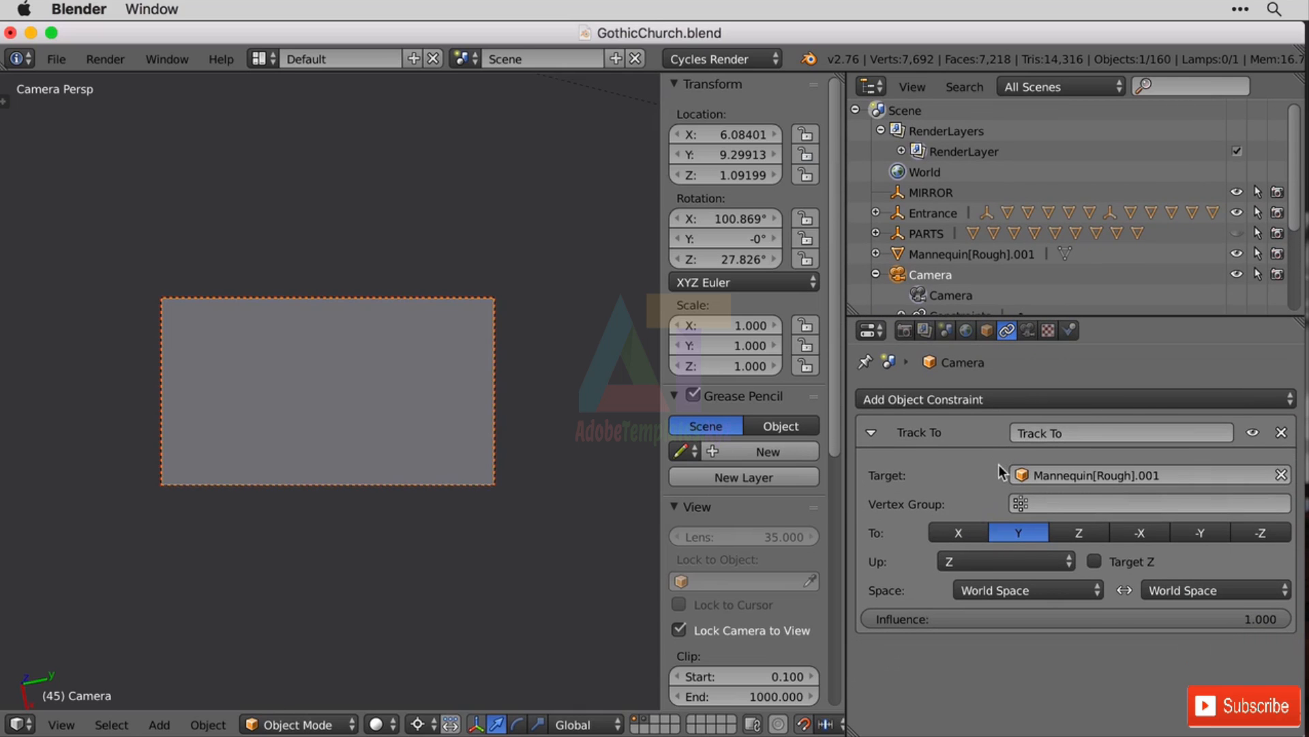
{"action": "left_click", "coordinate": [1266, 534]}
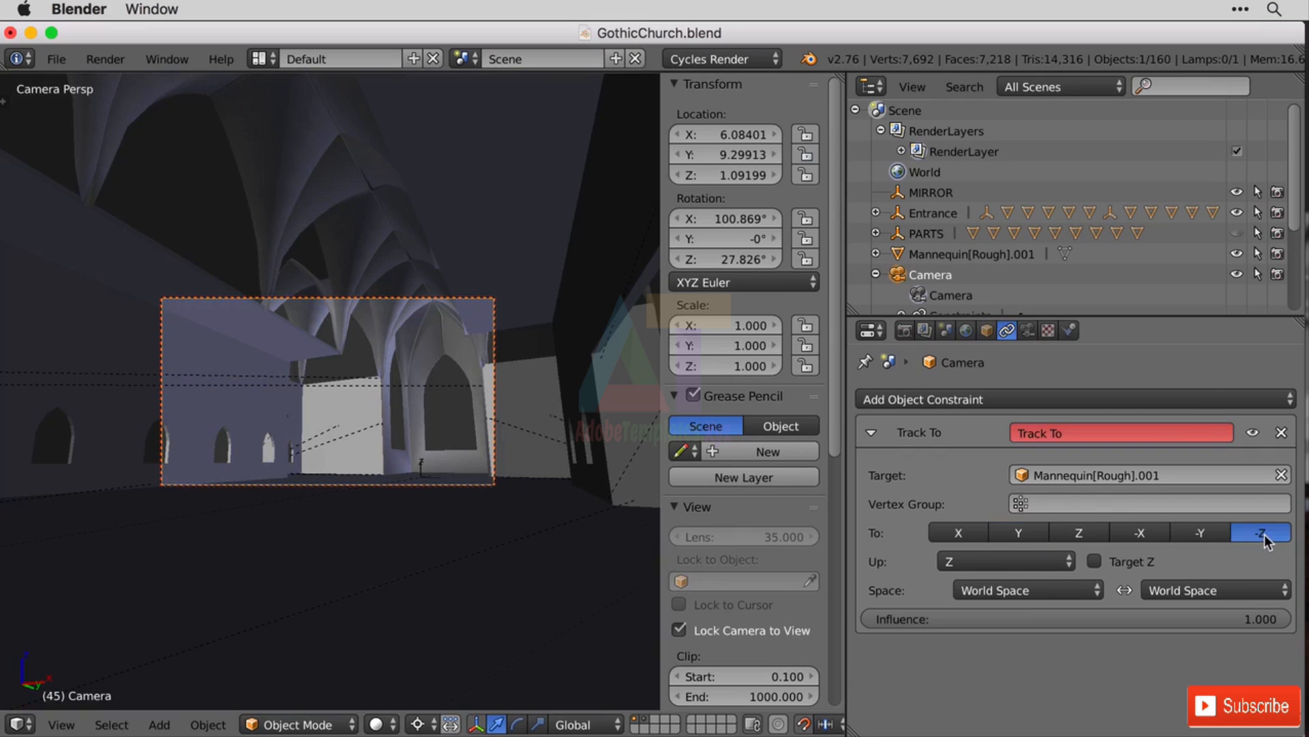
{"action": "left_click", "coordinate": [1028, 561]}
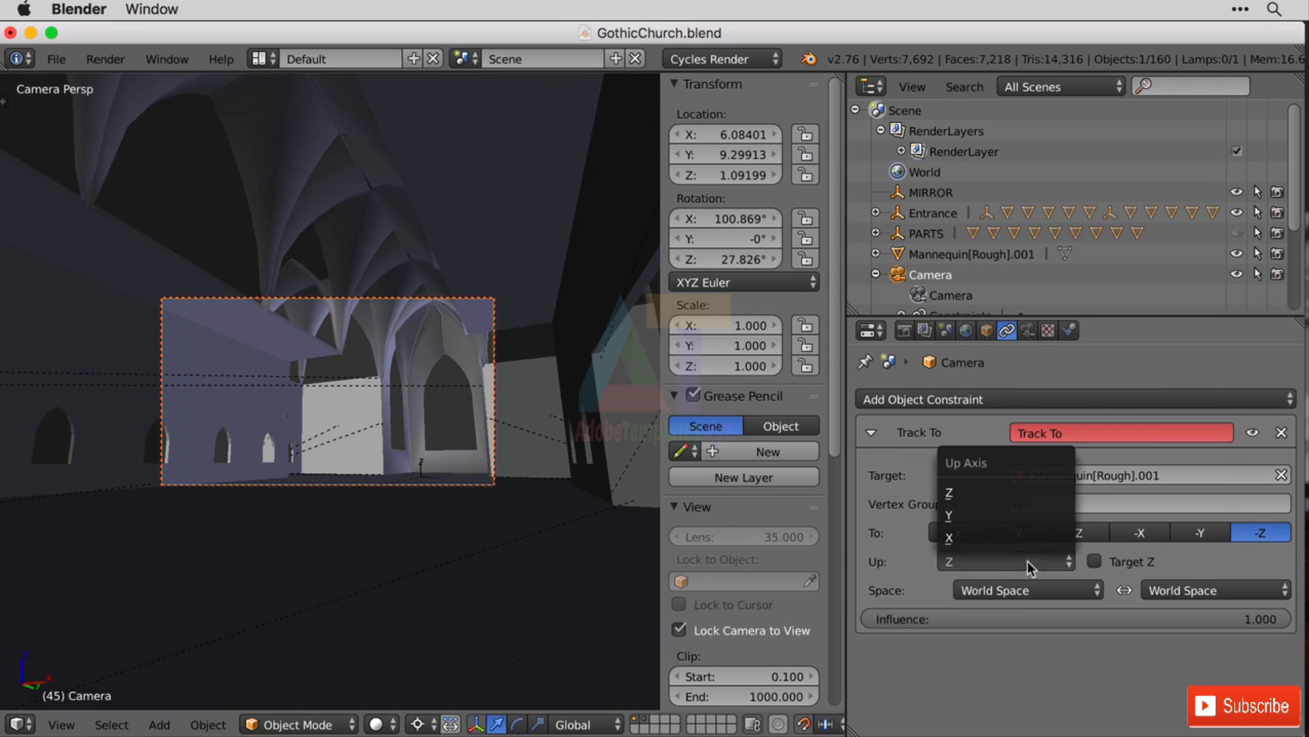
{"action": "left_click", "coordinate": [1017, 513]}
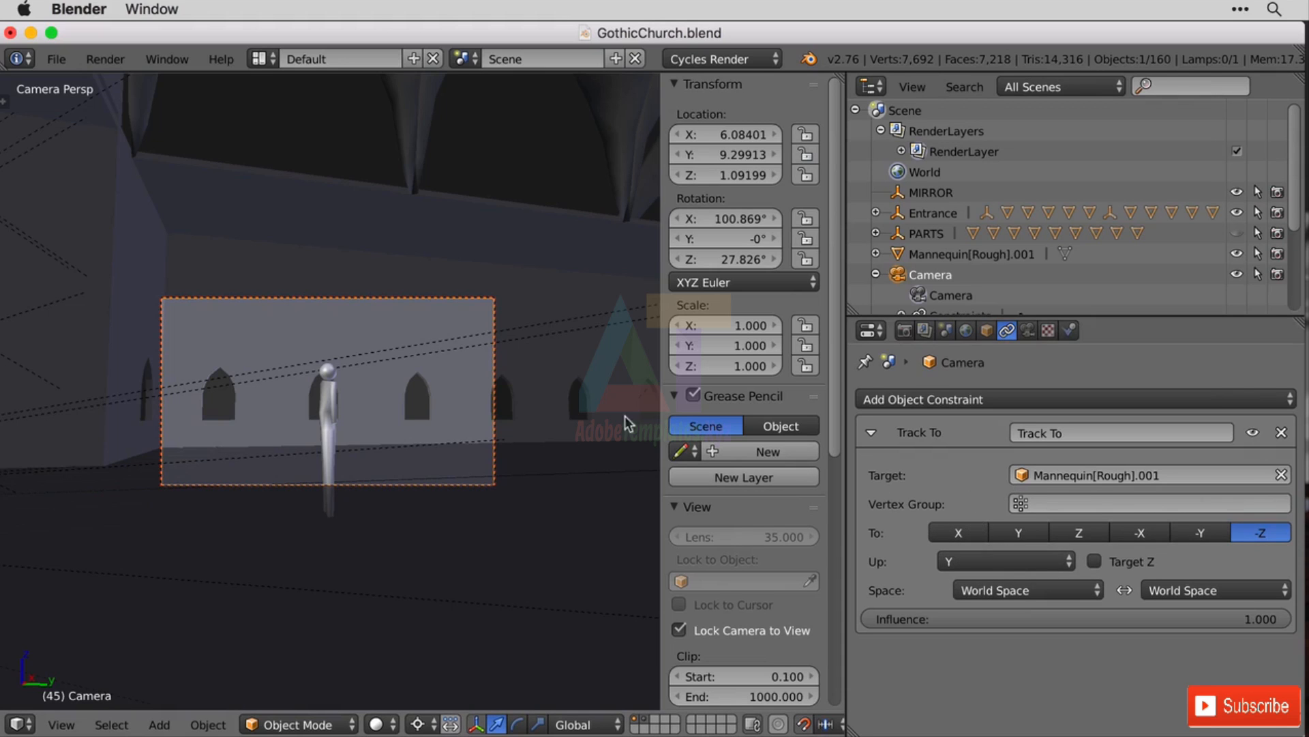
Step: Move the mannequin along the global Y axis to about Y 15.04, turning off snapping during the move
{"action": "left_click", "coordinate": [326, 400]}
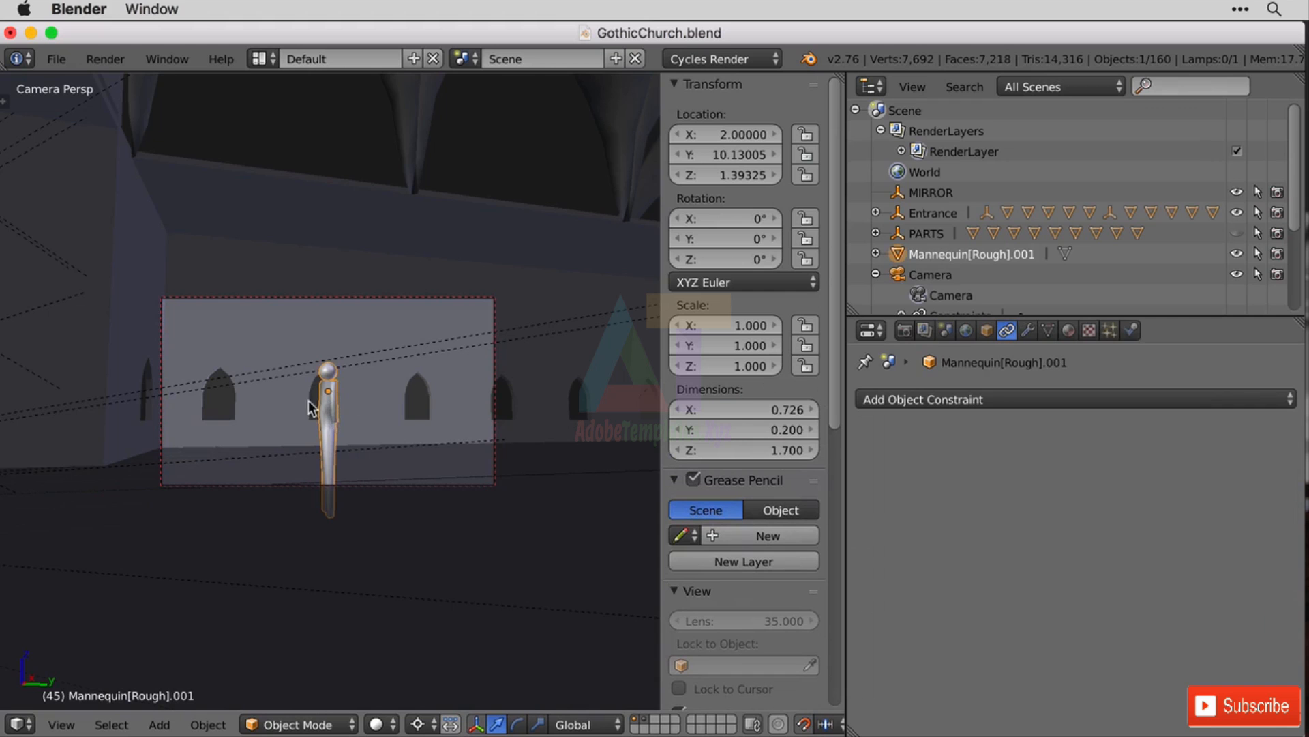
{"action": "key", "text": "g"}
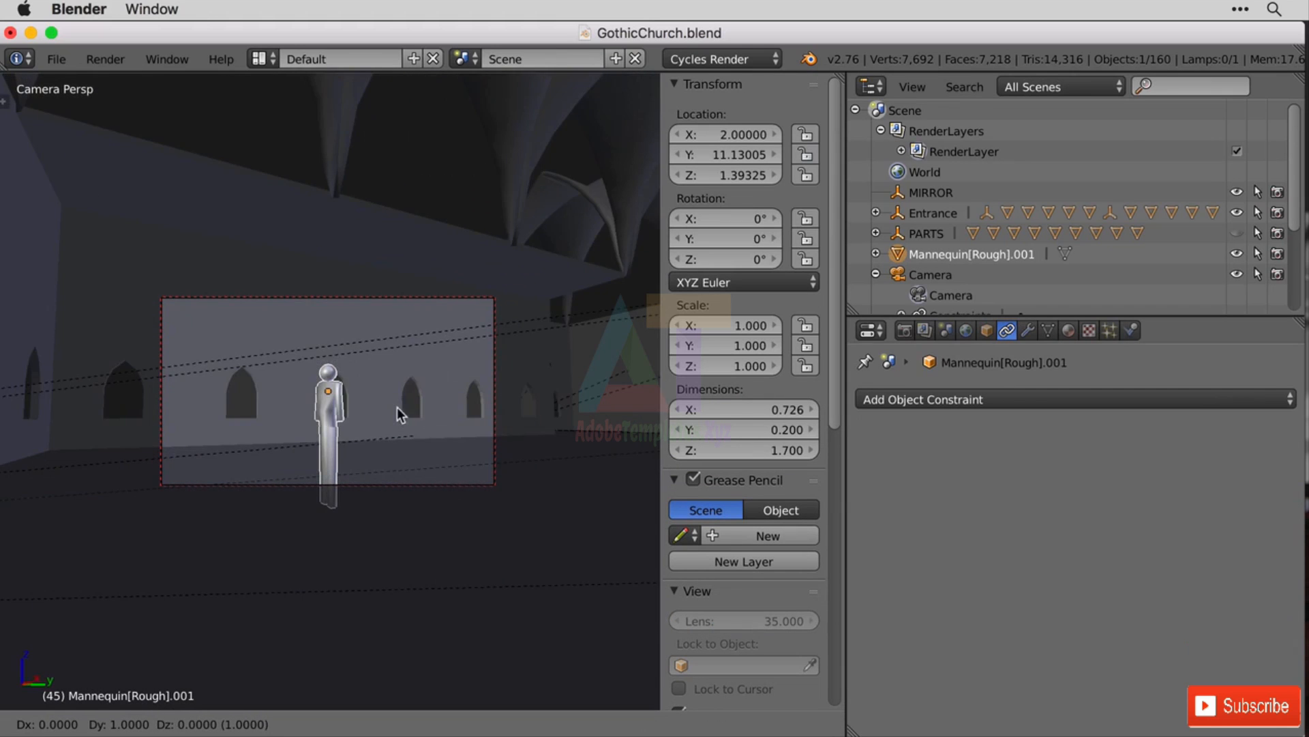
{"action": "key", "text": "y"}
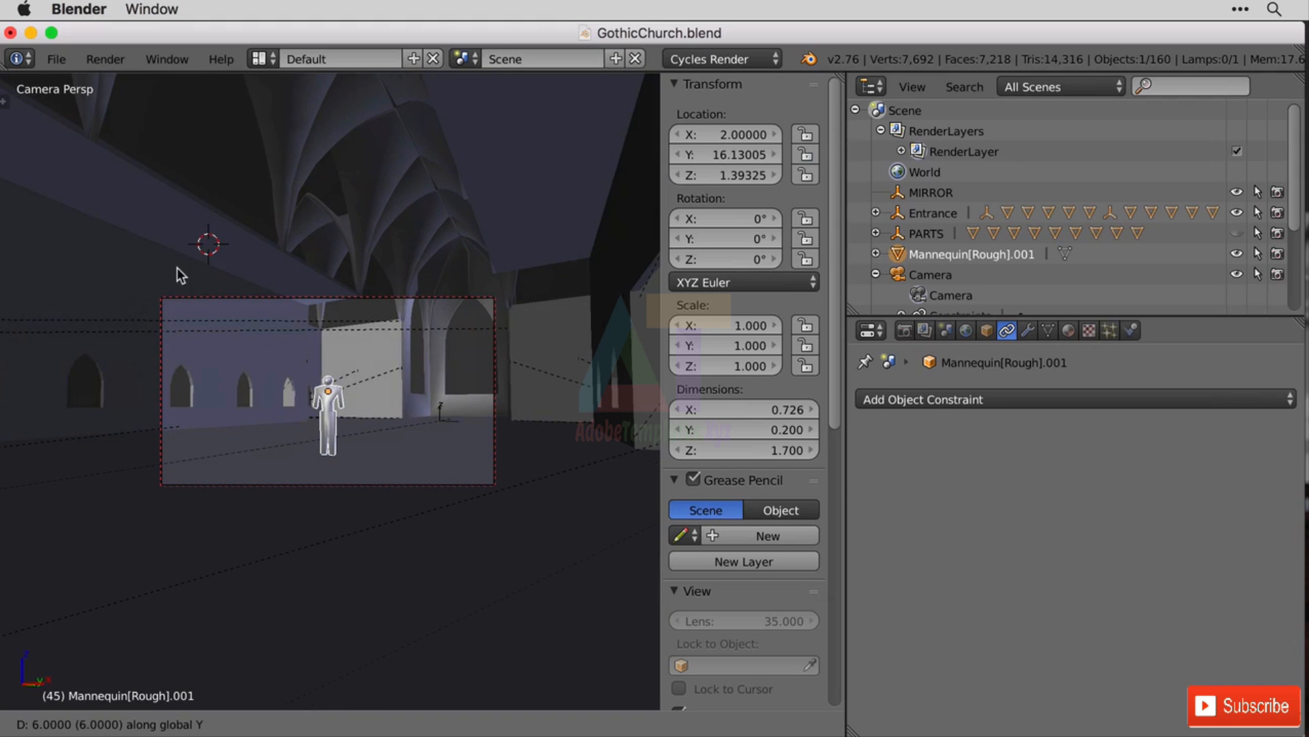
{"action": "key", "text": "shift+Tab"}
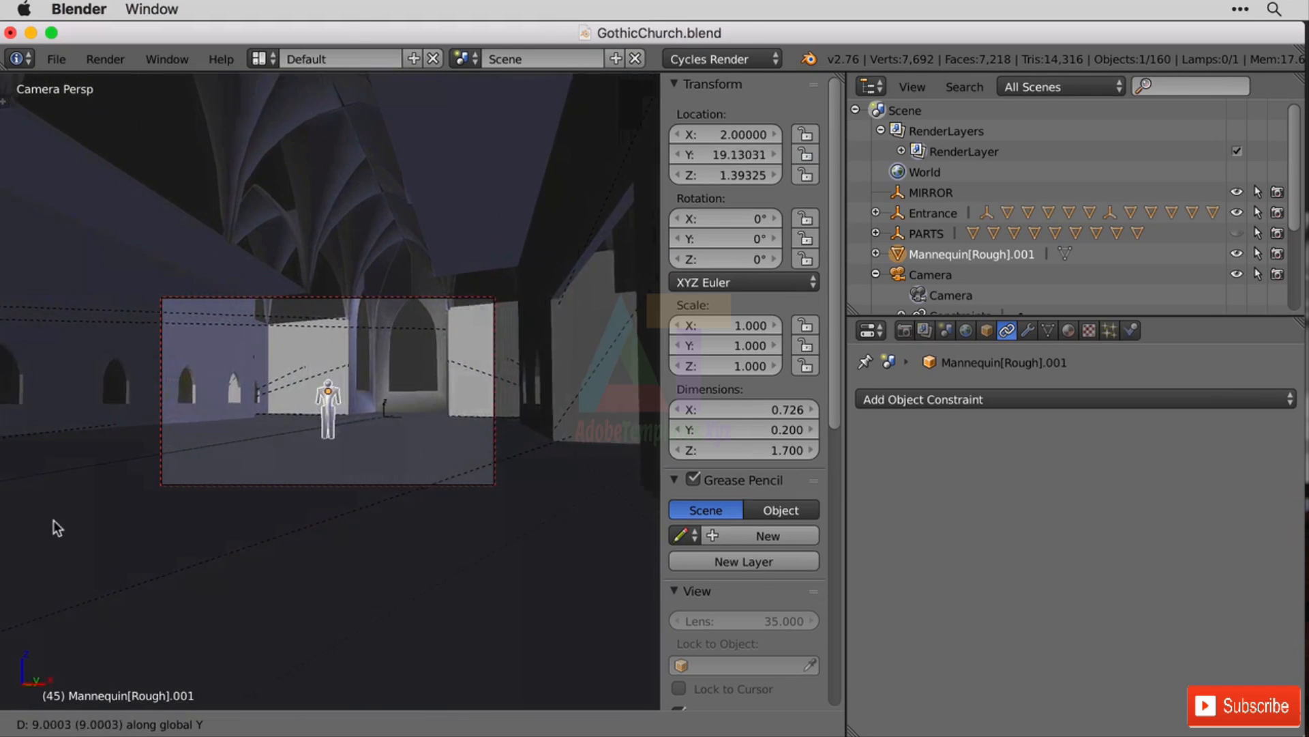
{"action": "left_click", "coordinate": [533, 180]}
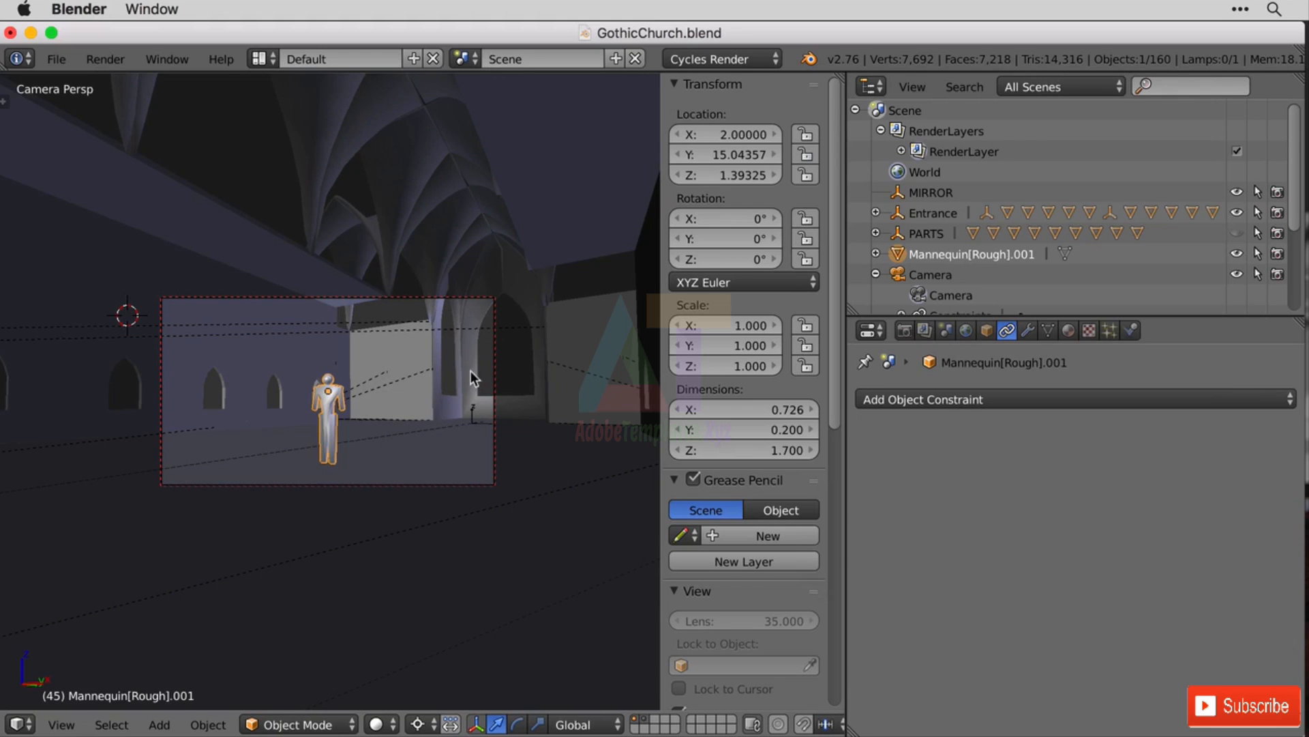
{"action": "key", "text": "g"}
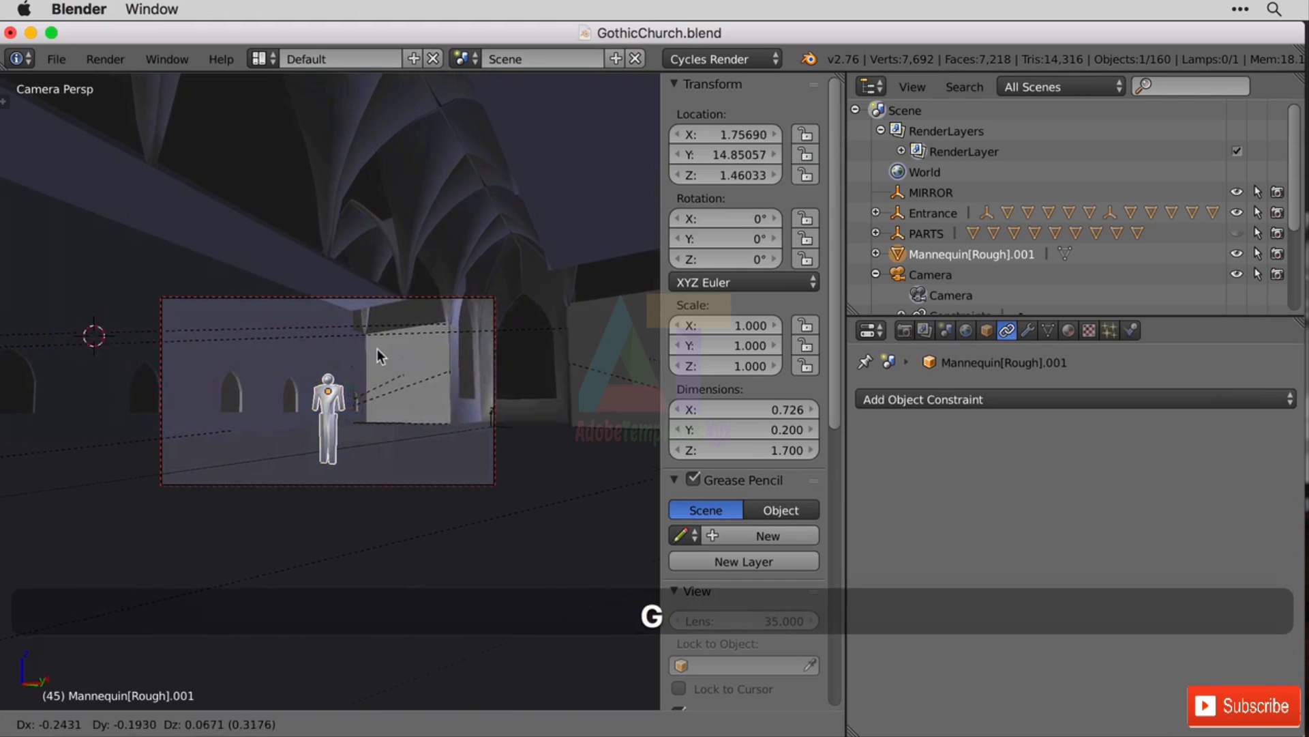
{"action": "key", "text": "Escape"}
Step: Move the tracked camera freely, pushing it in close to the mannequin and pulling it back to outside the church
{"action": "scroll", "coordinate": [940, 188], "scroll_direction": "down", "scroll_amount": 3}
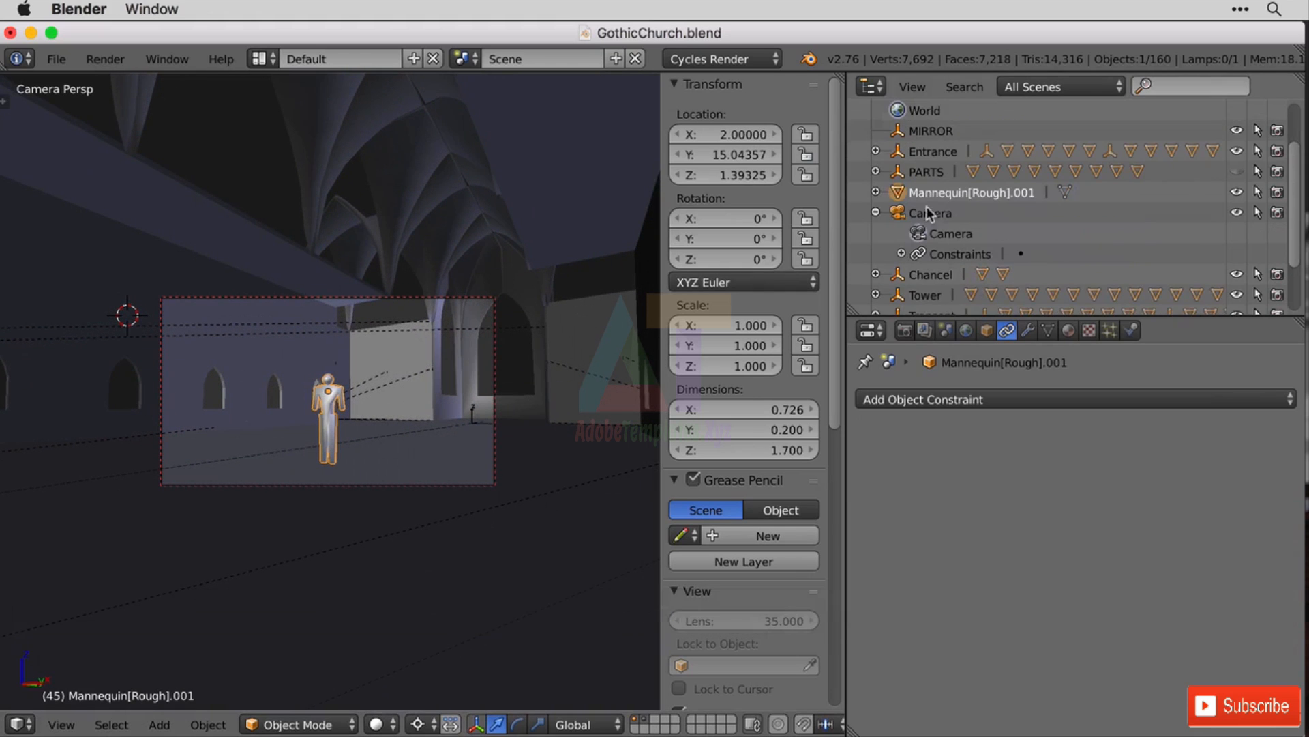
{"action": "left_click", "coordinate": [927, 211]}
{"action": "key", "text": "g"}
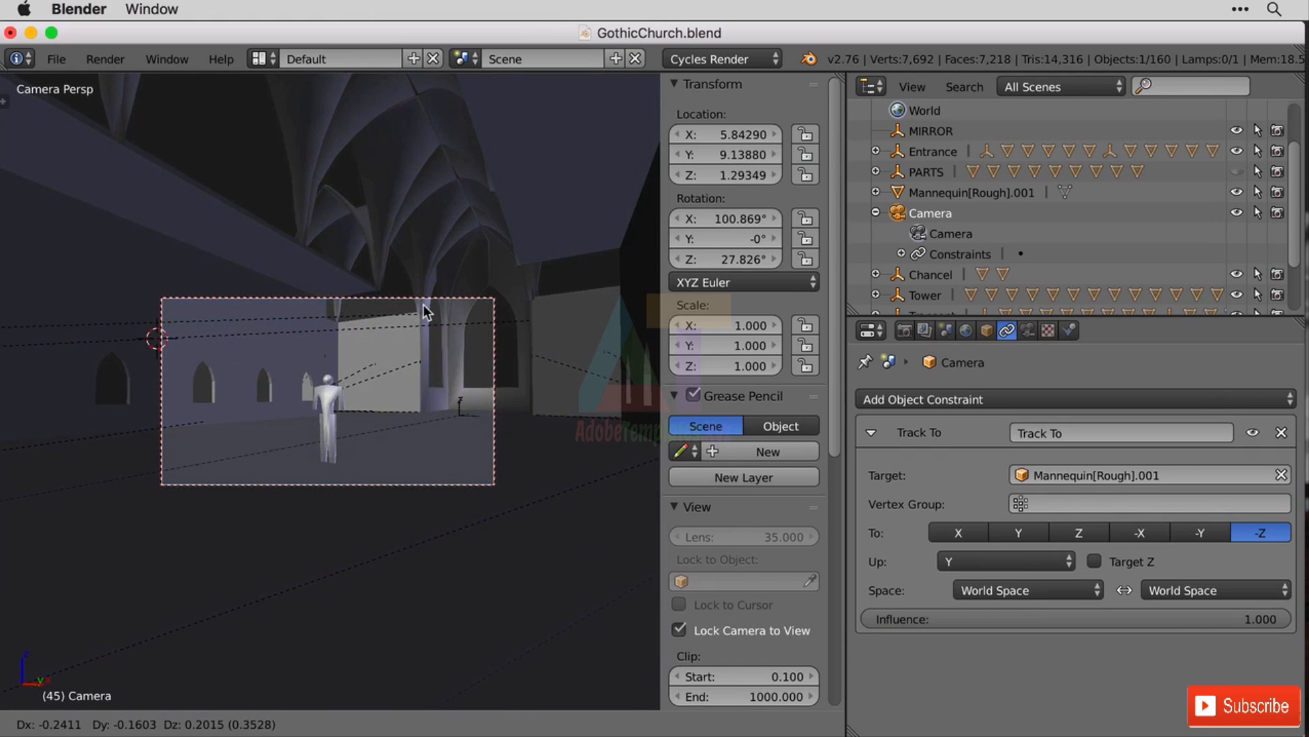
{"action": "left_click", "coordinate": [562, 272]}
{"action": "scroll", "coordinate": [409, 405], "scroll_direction": "up", "scroll_amount": 10}
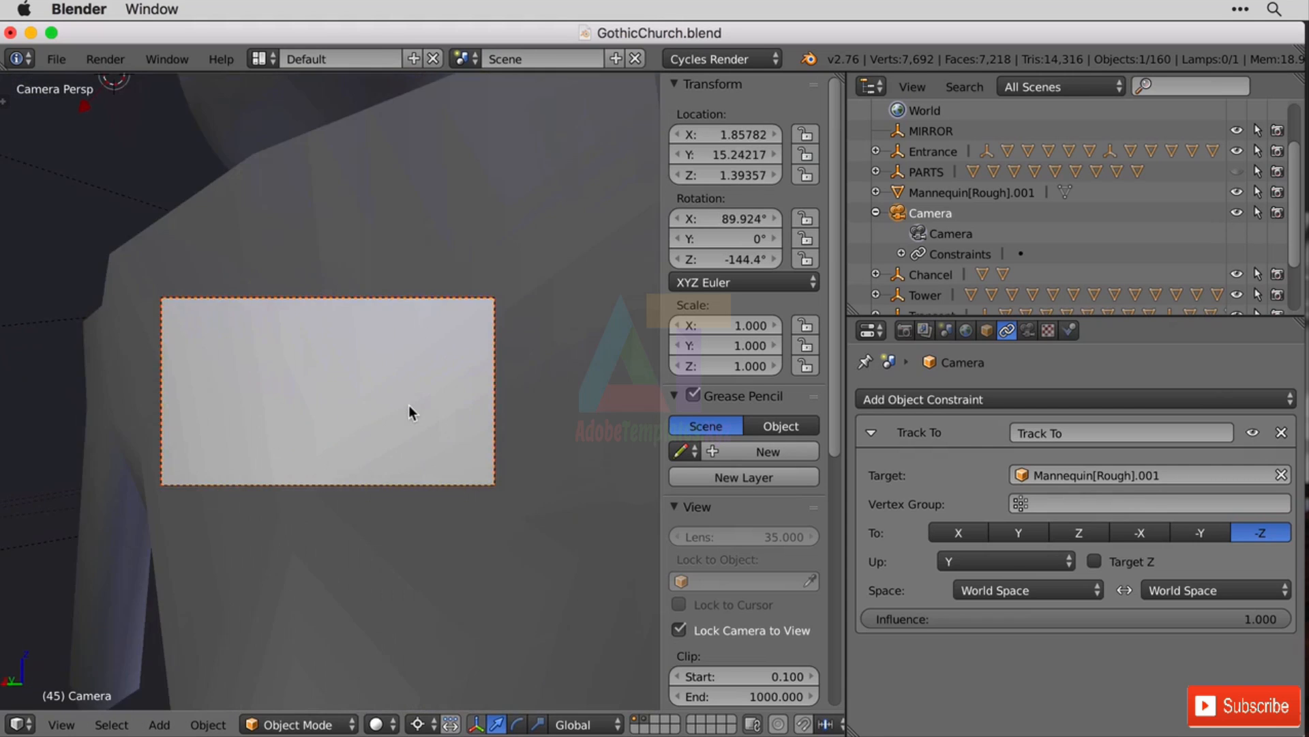
{"action": "scroll", "coordinate": [409, 408], "scroll_direction": "down", "scroll_amount": 8}
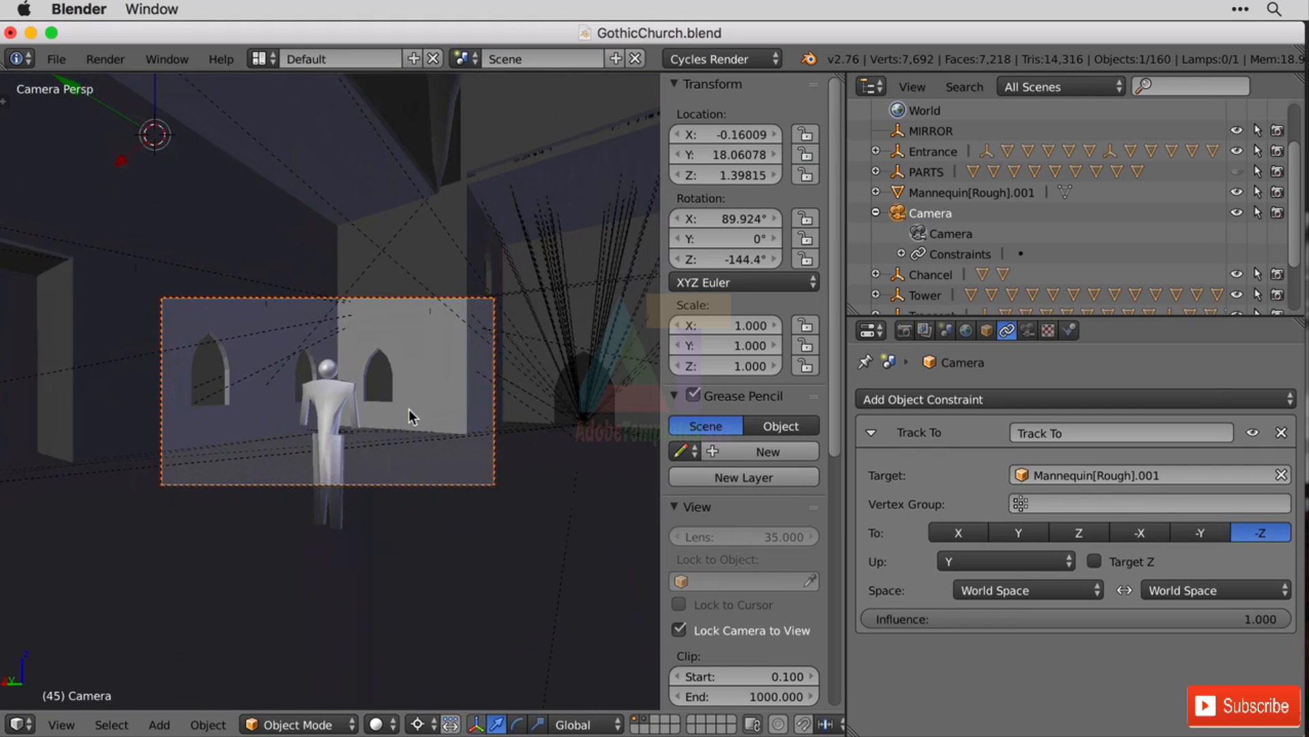
{"action": "scroll", "coordinate": [408, 410], "scroll_direction": "down", "scroll_amount": 10}
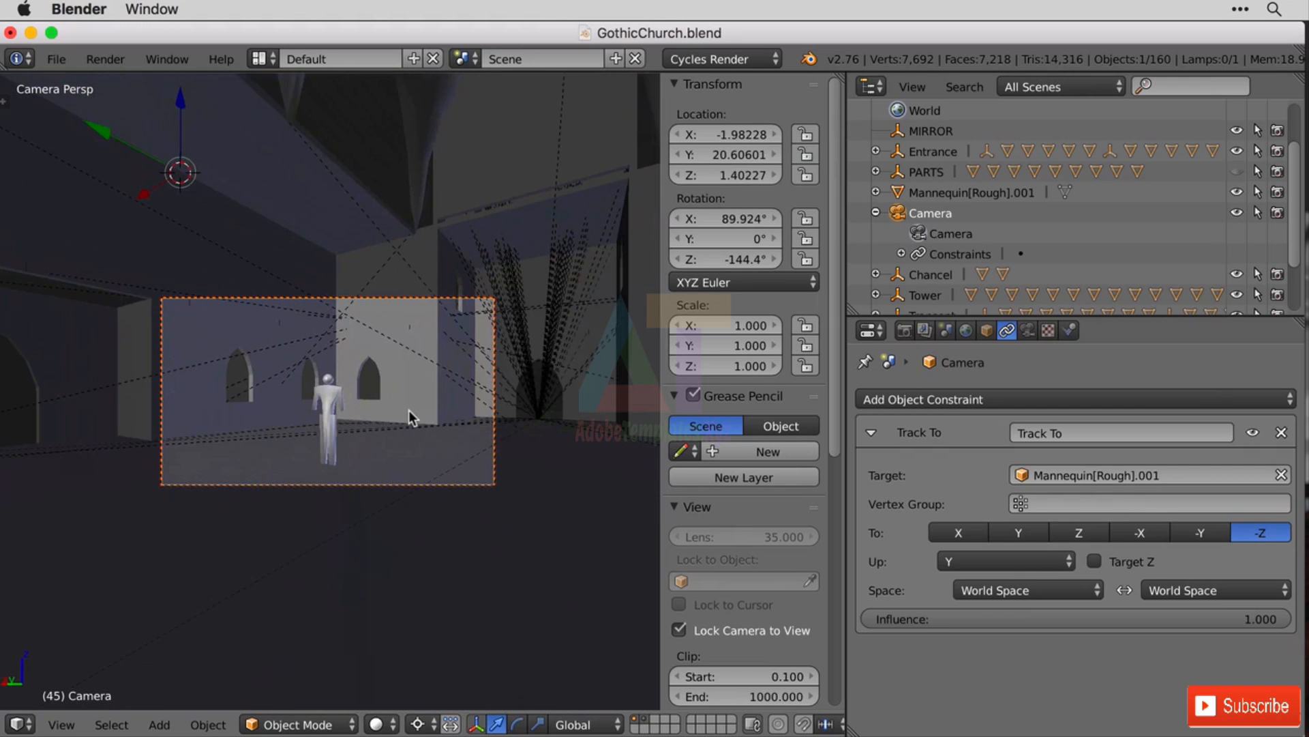
{"action": "scroll", "coordinate": [411, 412], "scroll_direction": "up", "scroll_amount": 1}
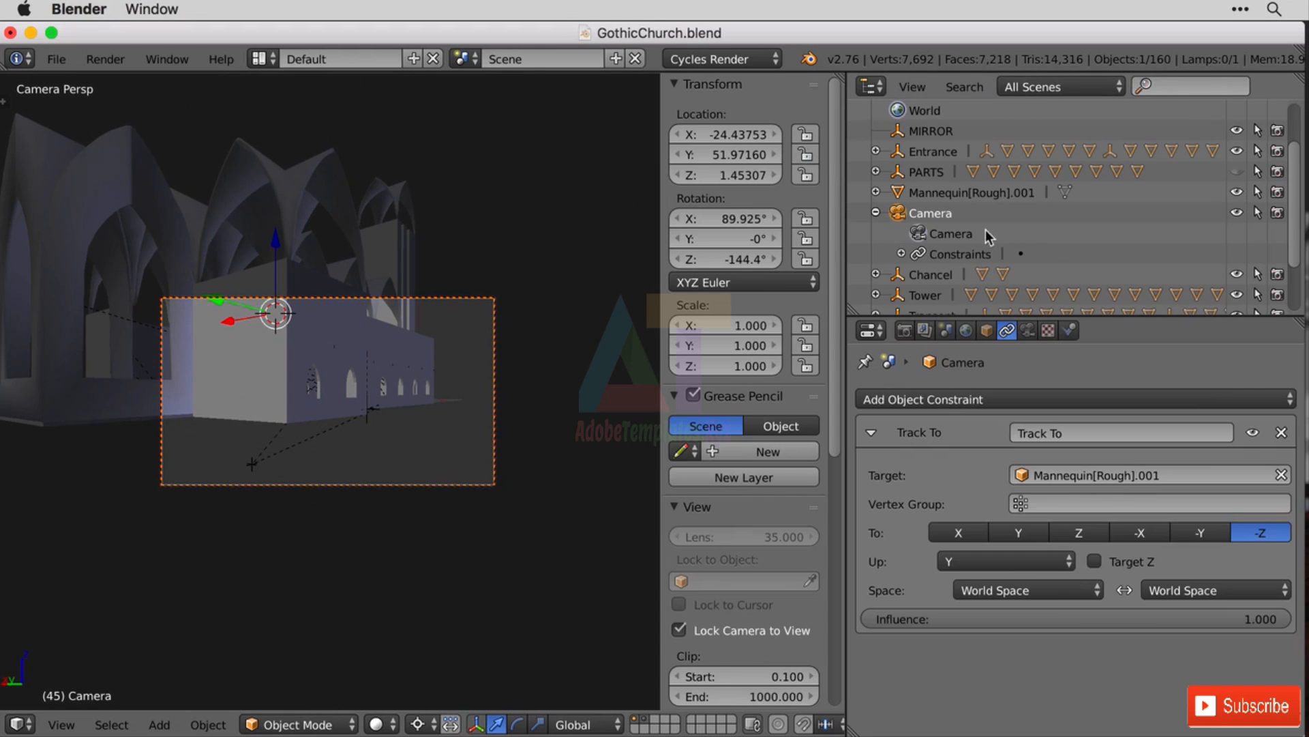
Step: Try moving the mannequin freely in the camera view to test how the camera follows it
{"action": "left_click", "coordinate": [946, 196]}
{"action": "key", "text": "g"}
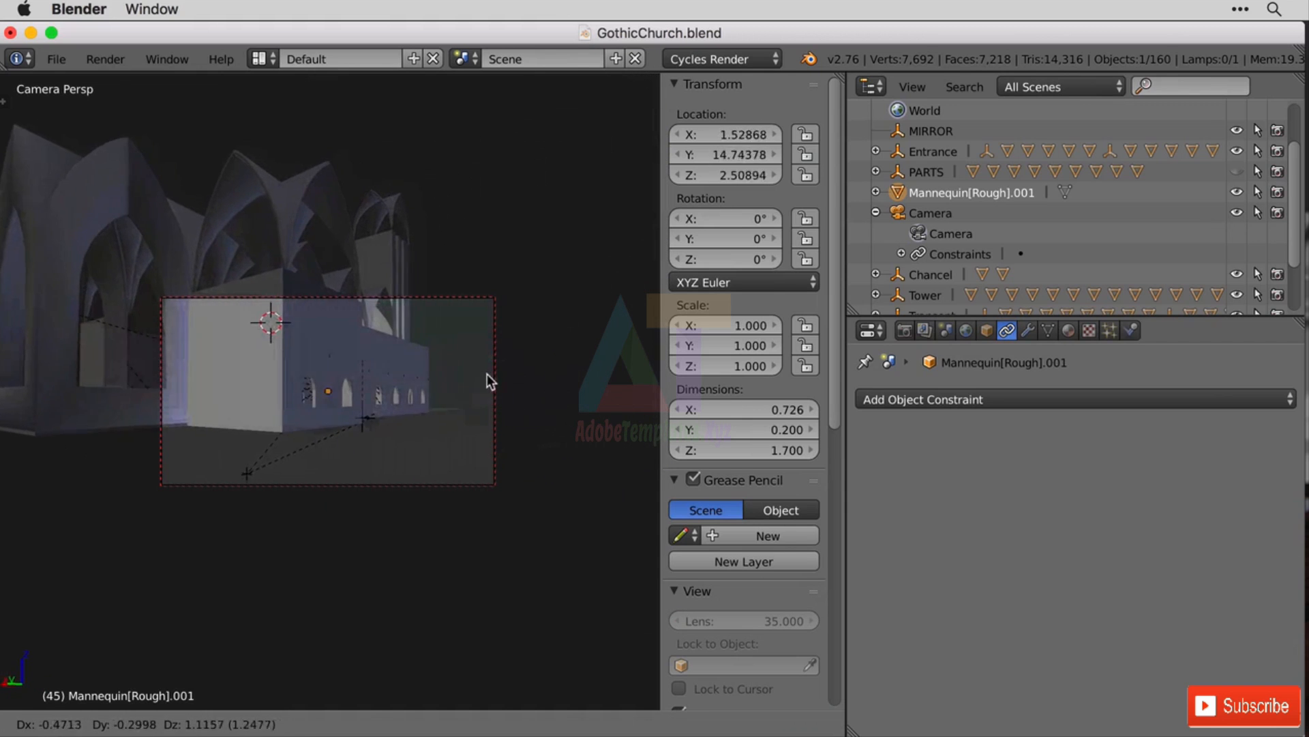
{"action": "left_click", "coordinate": [480, 376]}
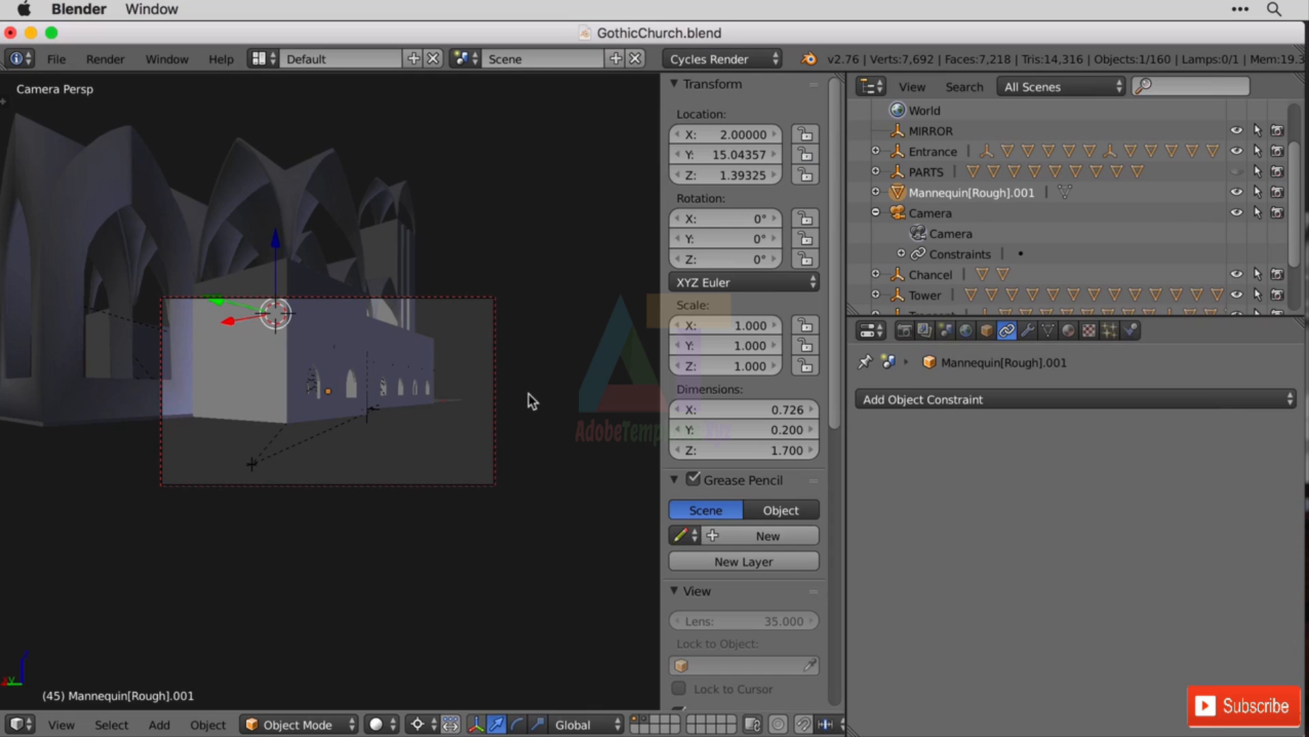
{"action": "left_click", "coordinate": [726, 130]}
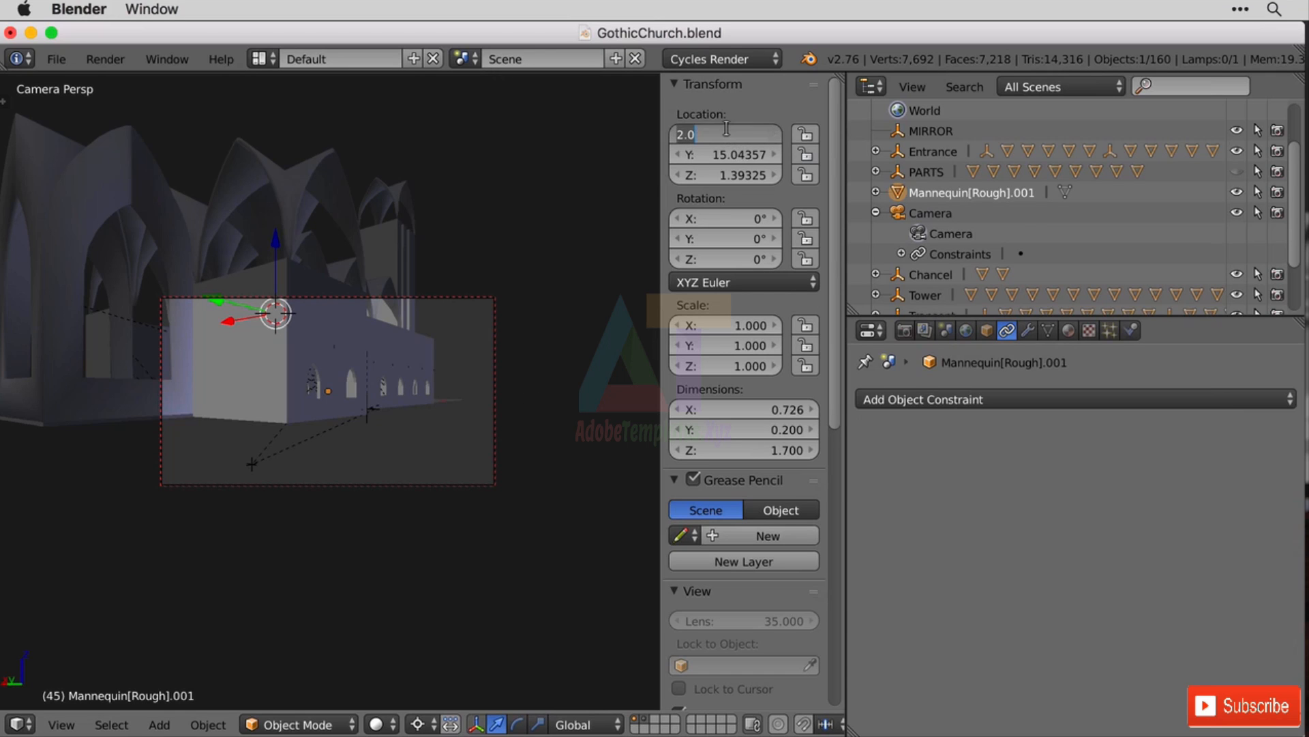
{"action": "key", "text": "Return"}
Step: Set the camera's X location to 0 and its Y location to 8.5
{"action": "left_click", "coordinate": [929, 214]}
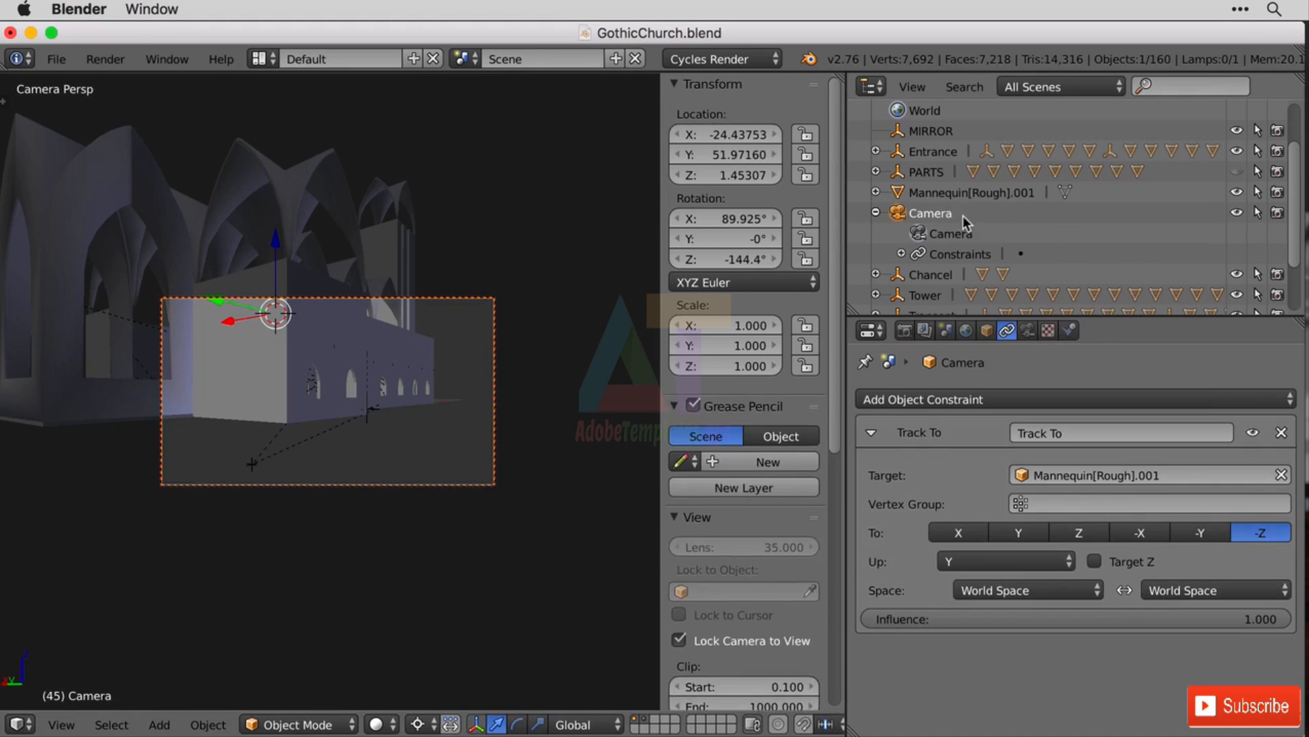
{"action": "left_click", "coordinate": [729, 135]}
{"action": "type", "text": "0"}
{"action": "key", "text": "Return"}
{"action": "left_click", "coordinate": [733, 155]}
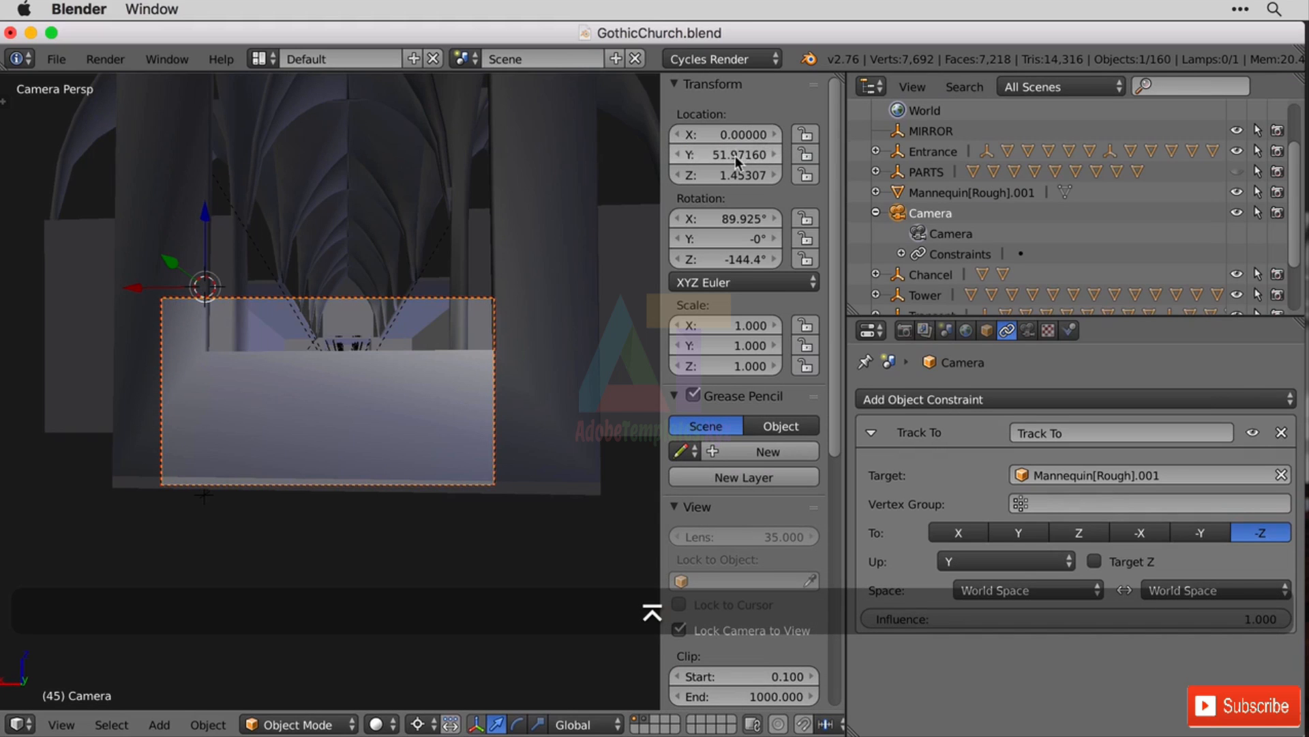
{"action": "type", "text": "0"}
{"action": "key", "text": "Return"}
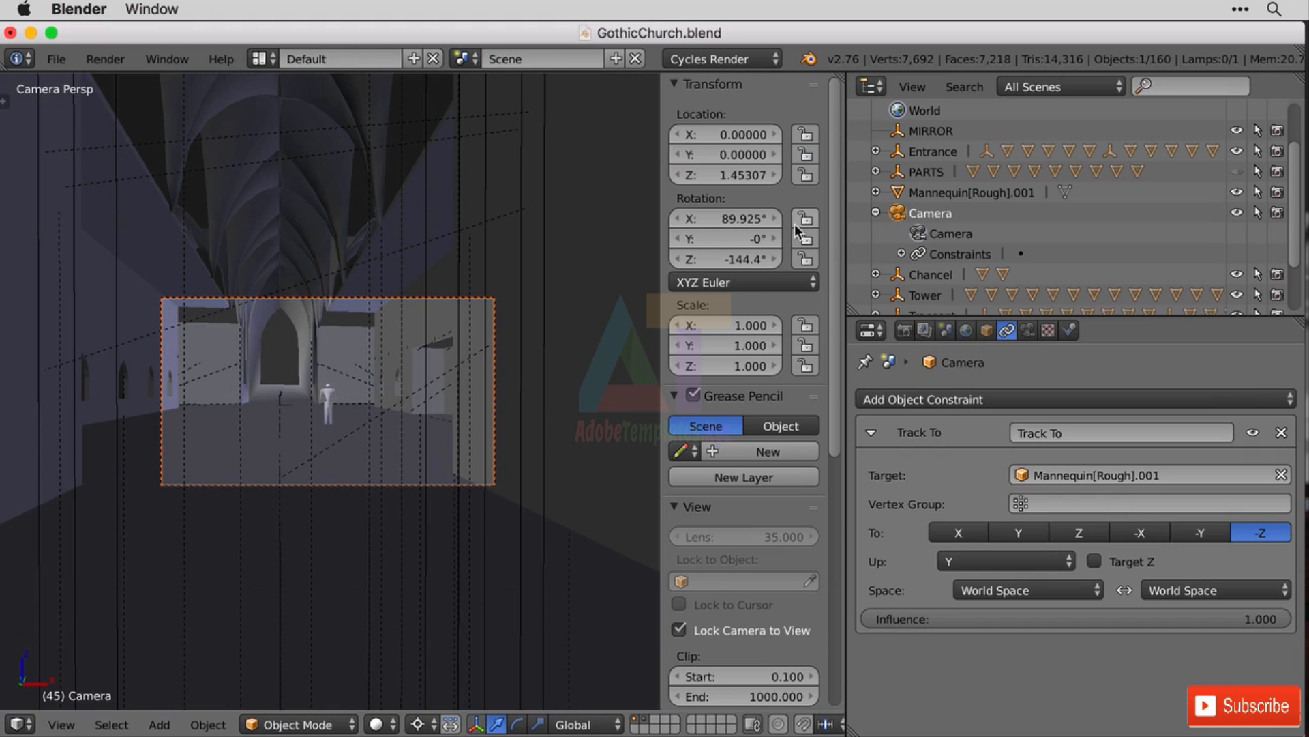
{"action": "left_click_drag", "start_coordinate": [734, 154], "coordinate": [778, 155]}
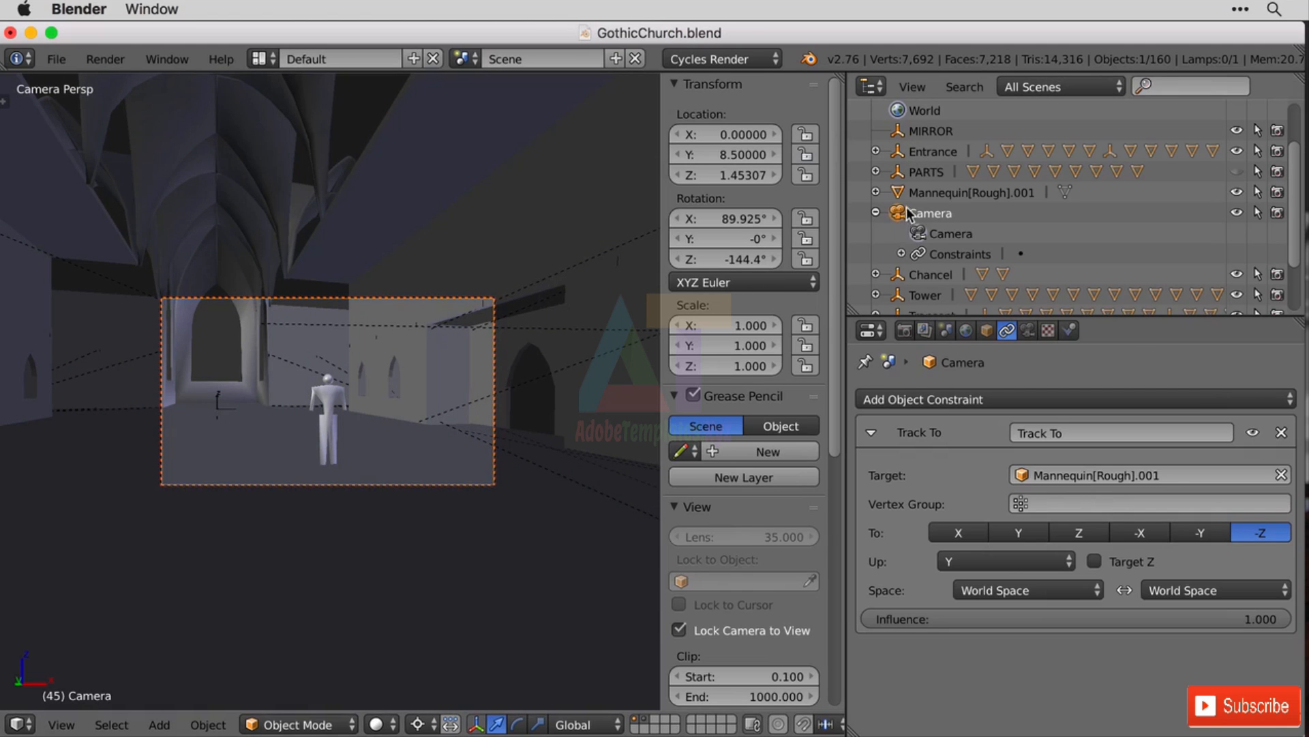
Step: Set the mannequin's X location to 0 so that it stands on the nave's centre line
{"action": "left_click", "coordinate": [928, 191]}
{"action": "left_click", "coordinate": [730, 155]}
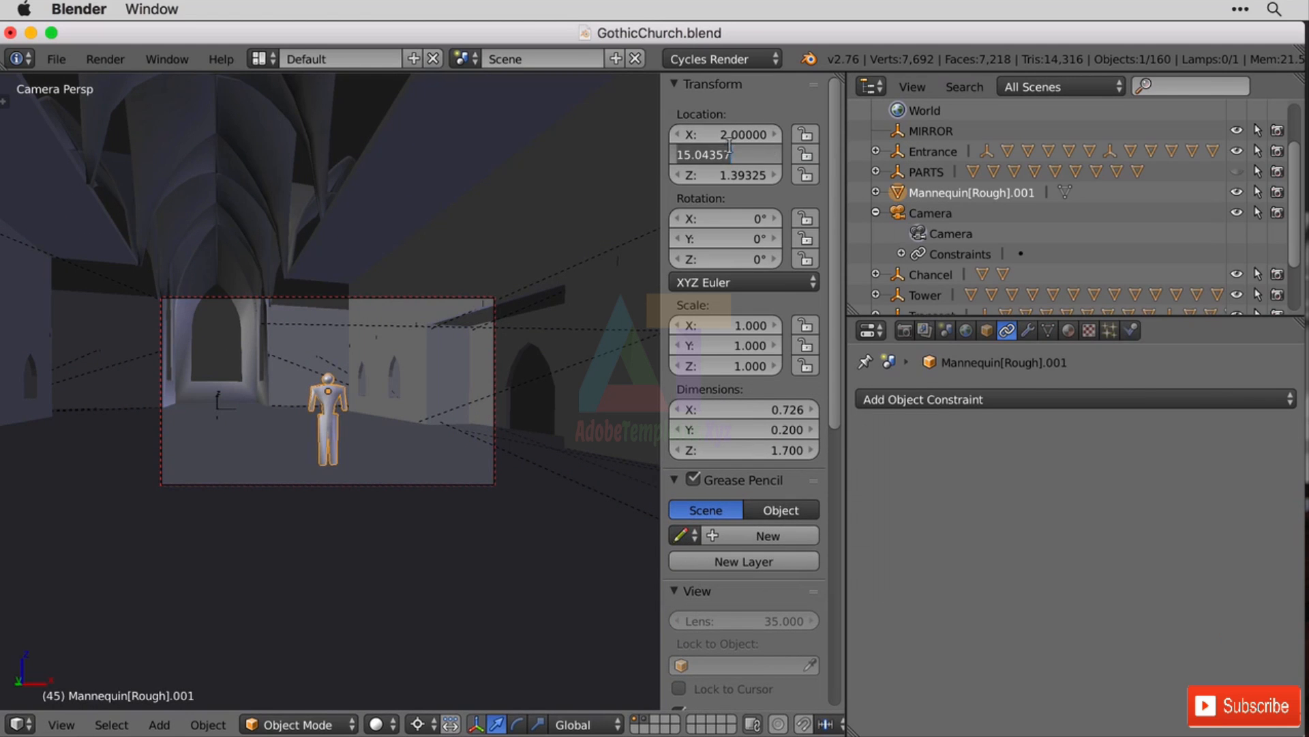
{"action": "left_click", "coordinate": [734, 133]}
{"action": "type", "text": "0"}
{"action": "key", "text": "Return"}
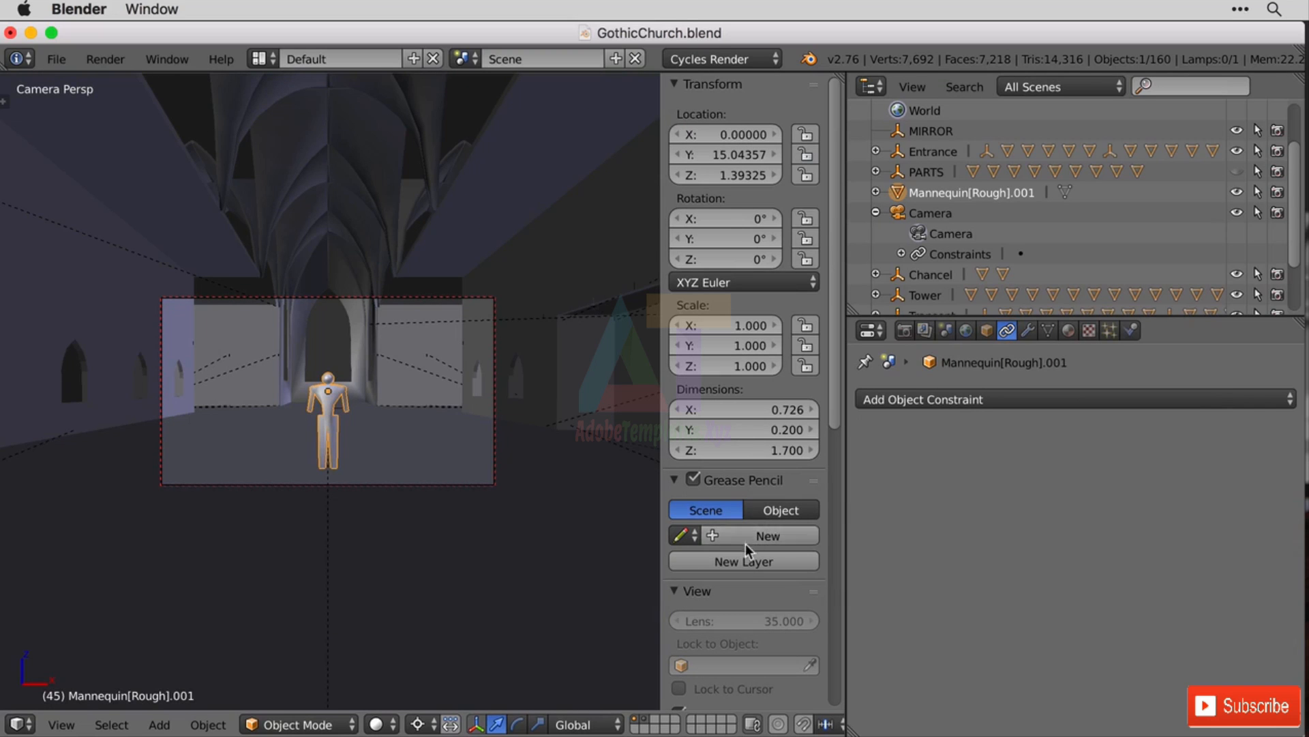
Step: Turn off Lock Camera to View and view the camera and mannequin together from above, outside the camera view
{"action": "mouse_move", "coordinate": [534, 322]}
{"action": "middle_mouse_down"}
{"action": "mouse_move", "coordinate": [522, 337]}
{"action": "mouse_move", "coordinate": [538, 322]}
{"action": "middle_mouse_up"}
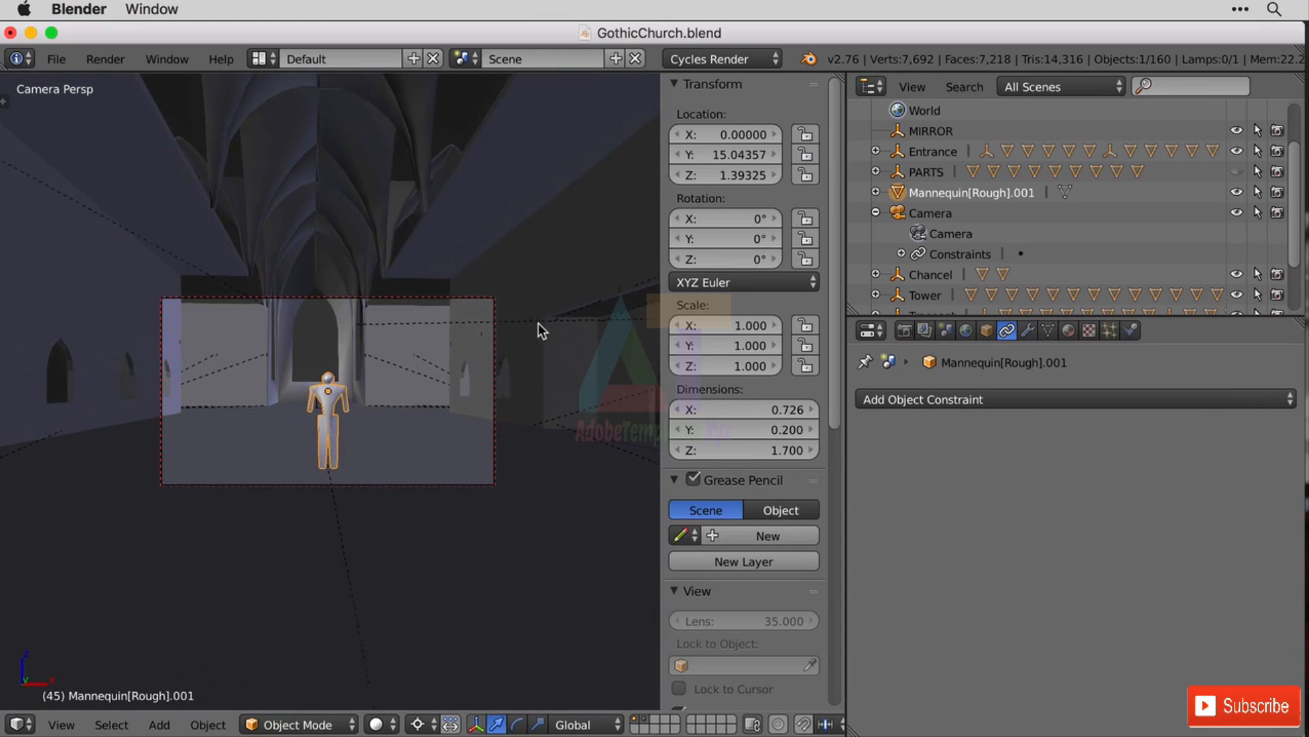
{"action": "scroll", "coordinate": [767, 522], "scroll_direction": "down", "scroll_amount": 6}
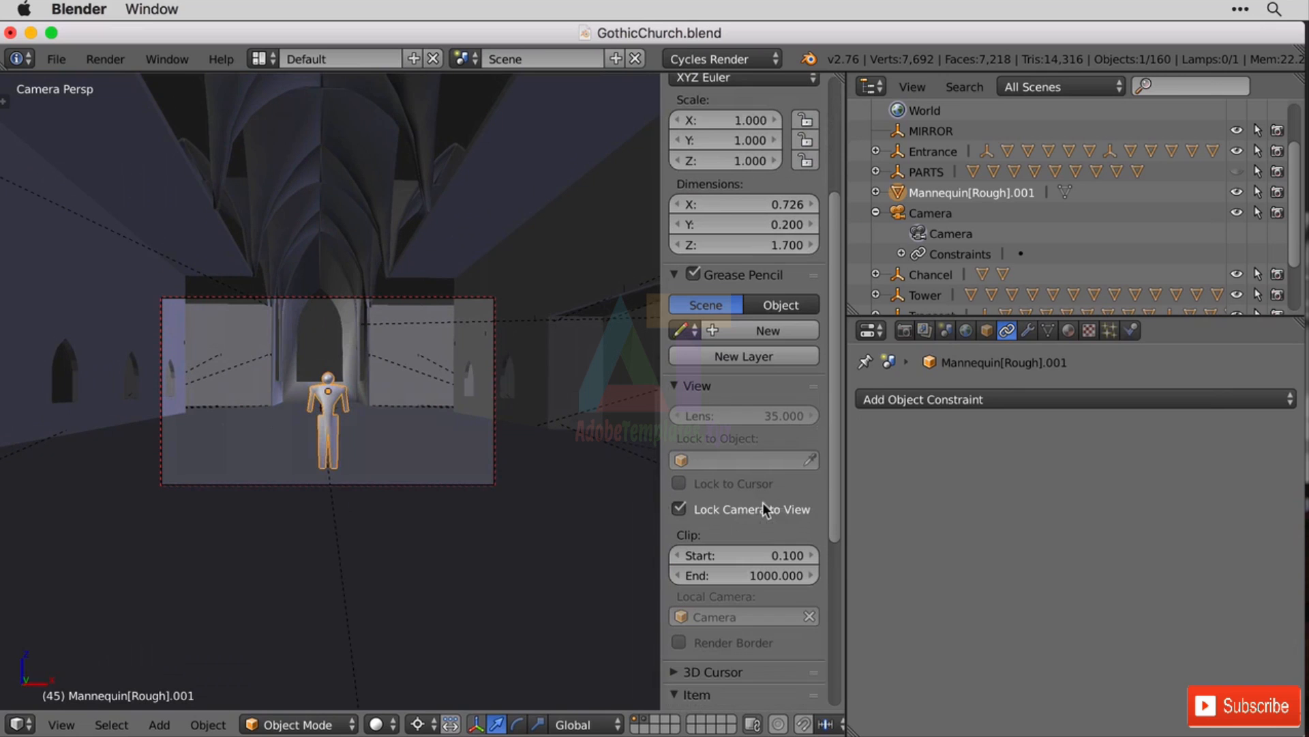
{"action": "left_click", "coordinate": [728, 511]}
{"action": "middle_click_drag", "start_coordinate": [551, 411], "coordinate": [441, 506]}
{"action": "scroll", "coordinate": [440, 506], "scroll_direction": "up", "scroll_amount": 4}
{"action": "scroll", "coordinate": [441, 506], "scroll_direction": "down", "scroll_amount": 6}
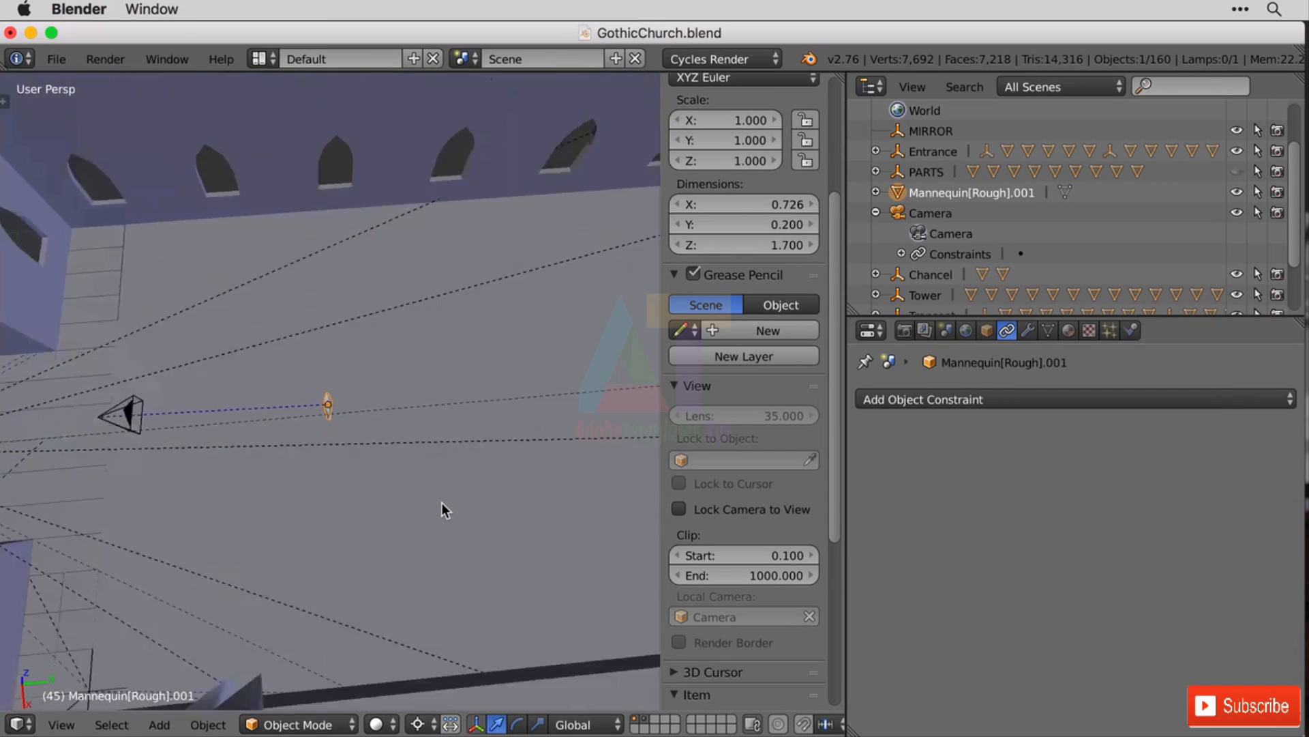
{"action": "scroll", "coordinate": [442, 502], "scroll_direction": "up", "scroll_amount": 5}
{"action": "scroll", "coordinate": [442, 500], "scroll_direction": "down", "scroll_amount": 5}
Step: Compare the X, -X, Z and -Z options for the camera's Track To constraint To axis, ending on X
{"action": "right_click", "coordinate": [131, 411]}
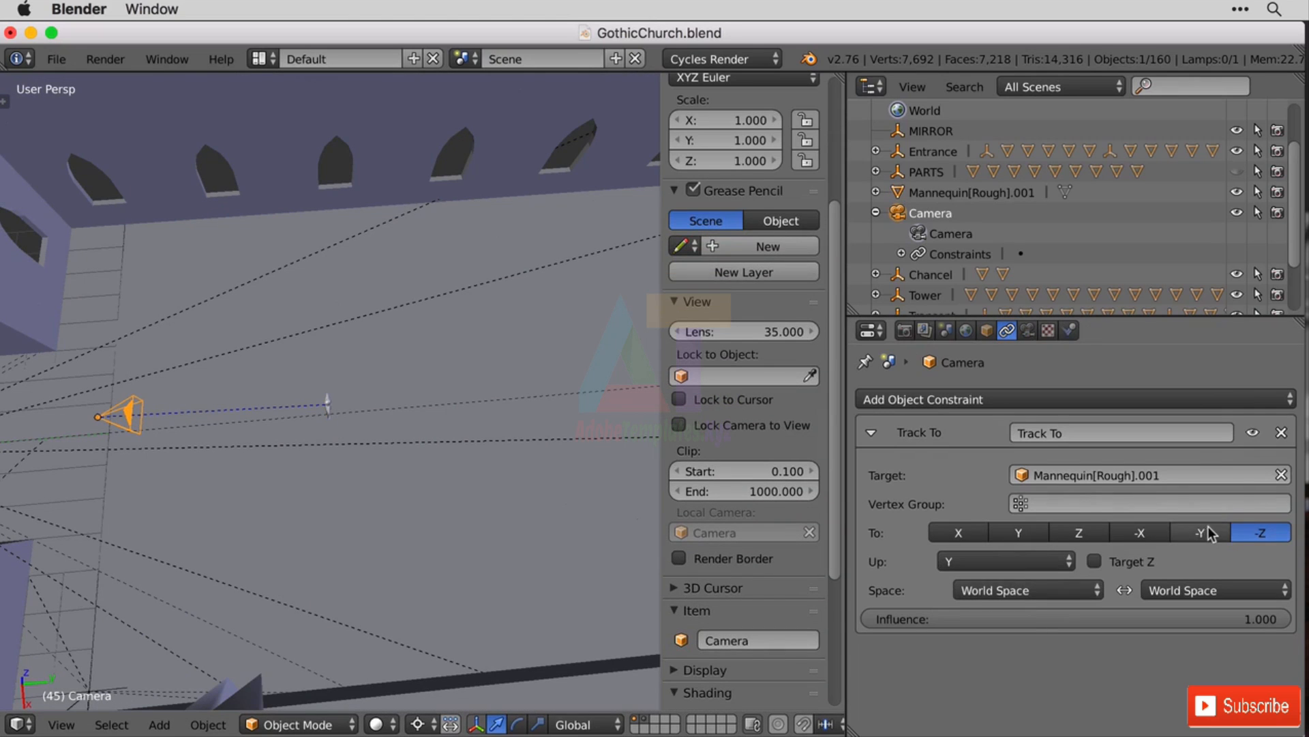
{"action": "left_click", "coordinate": [967, 534]}
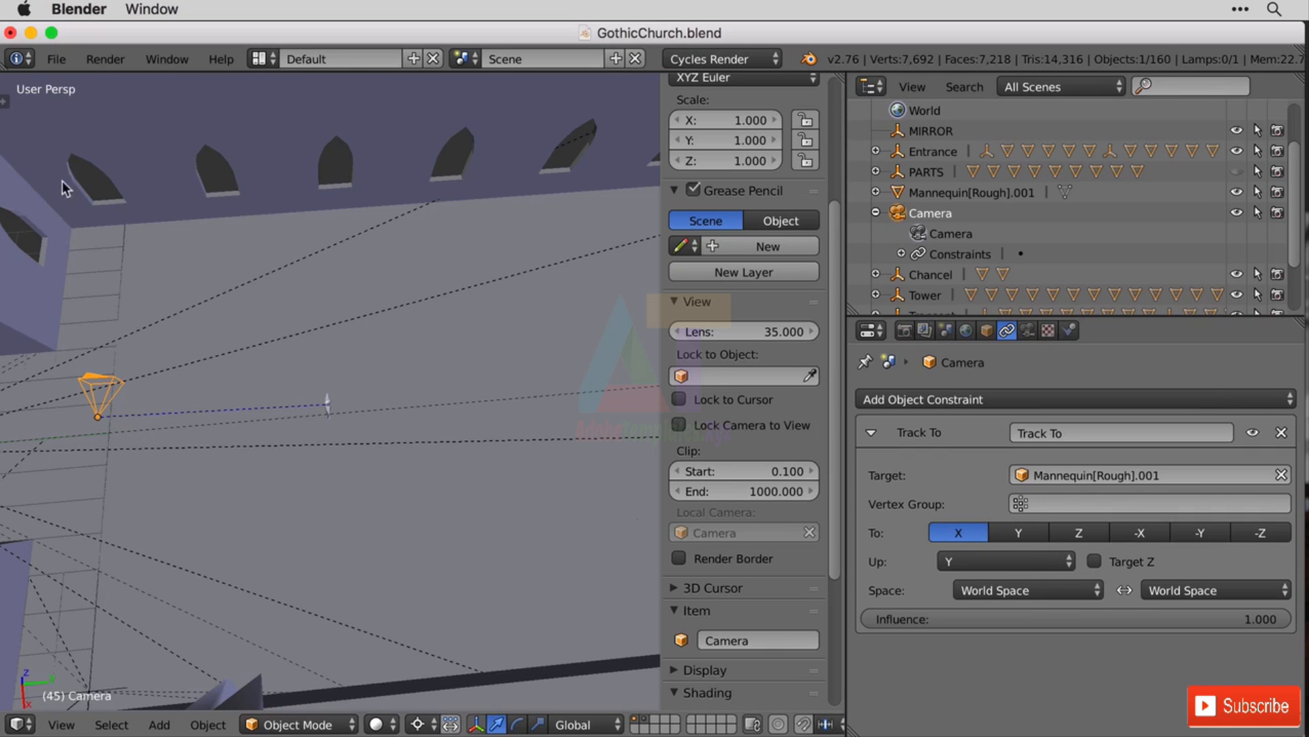
{"action": "left_click", "coordinate": [1139, 530]}
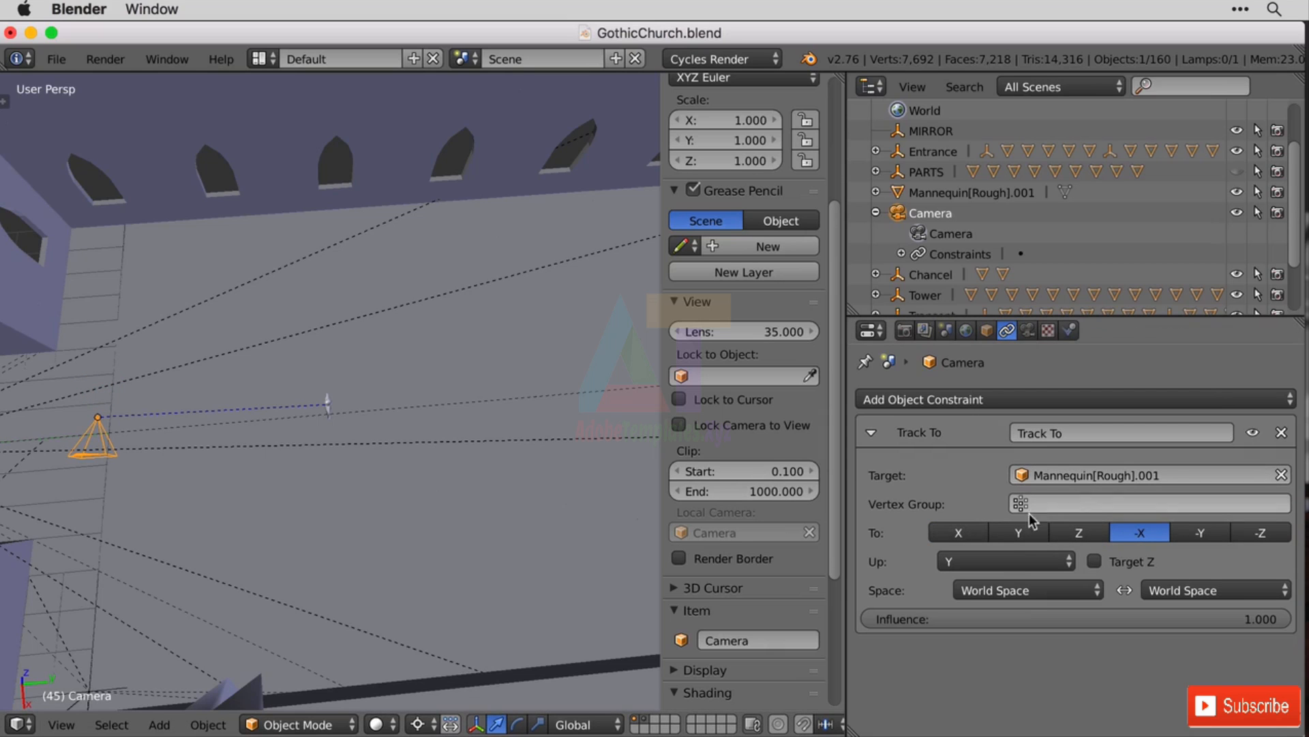
{"action": "left_click", "coordinate": [959, 531]}
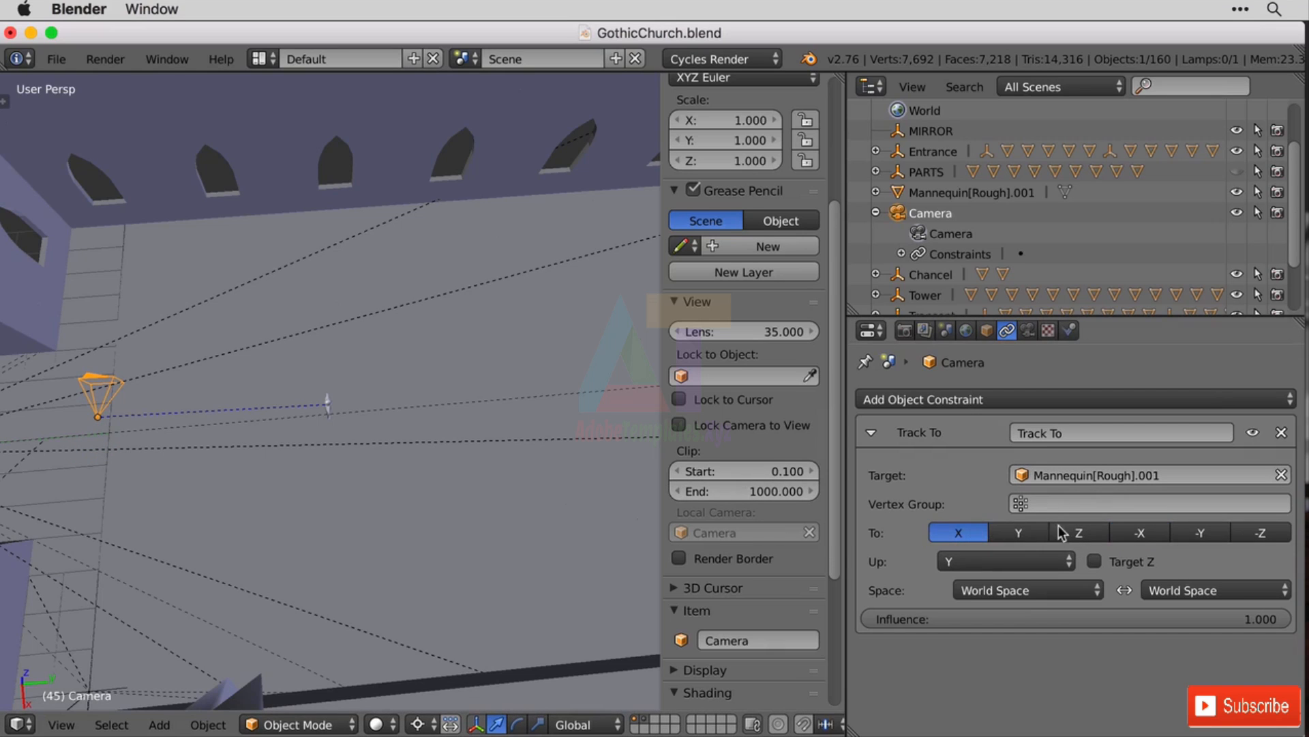
{"action": "left_click", "coordinate": [1078, 532]}
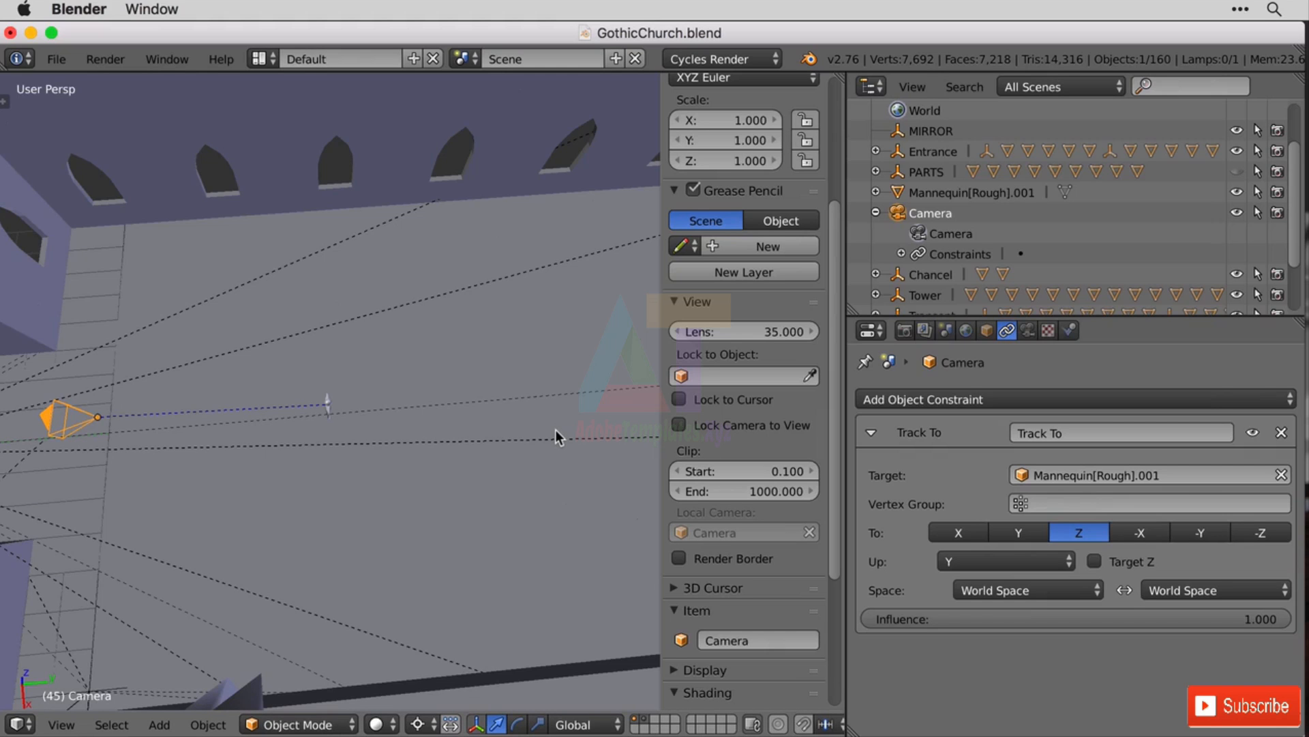
{"action": "left_click", "coordinate": [1269, 534]}
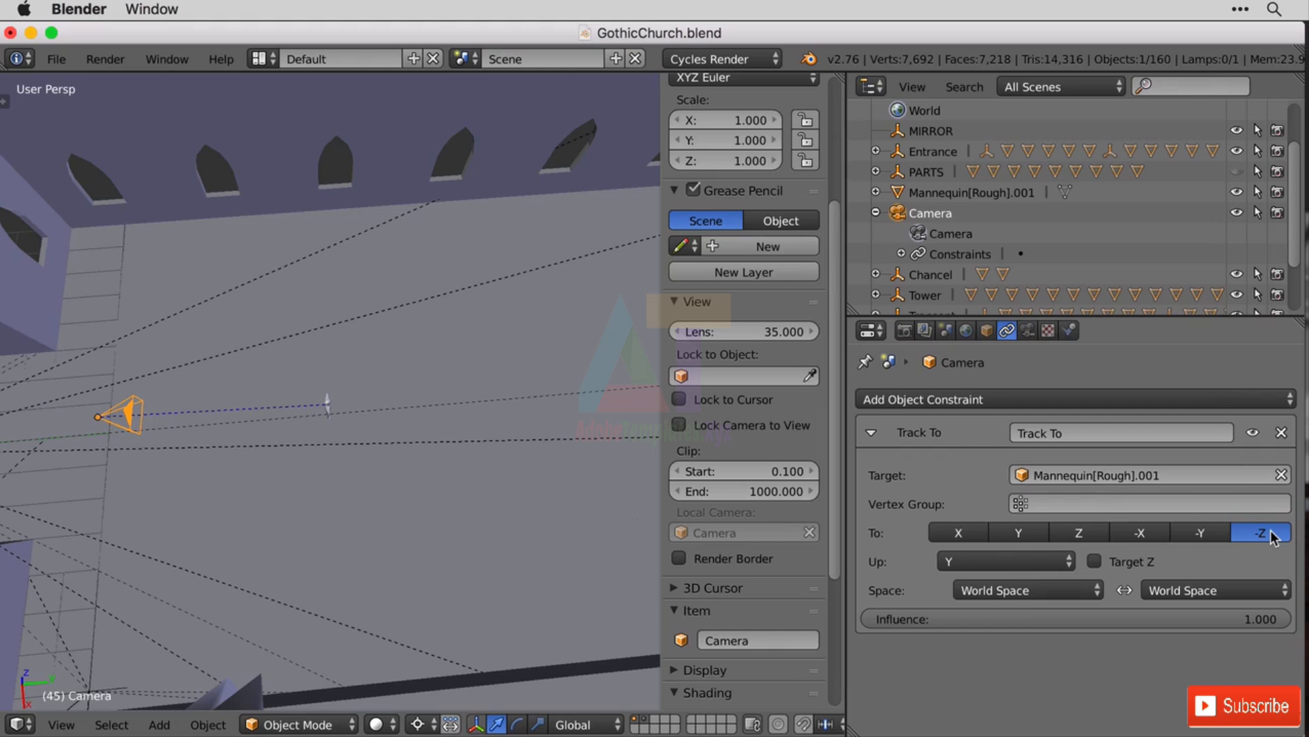
{"action": "left_click", "coordinate": [957, 533]}
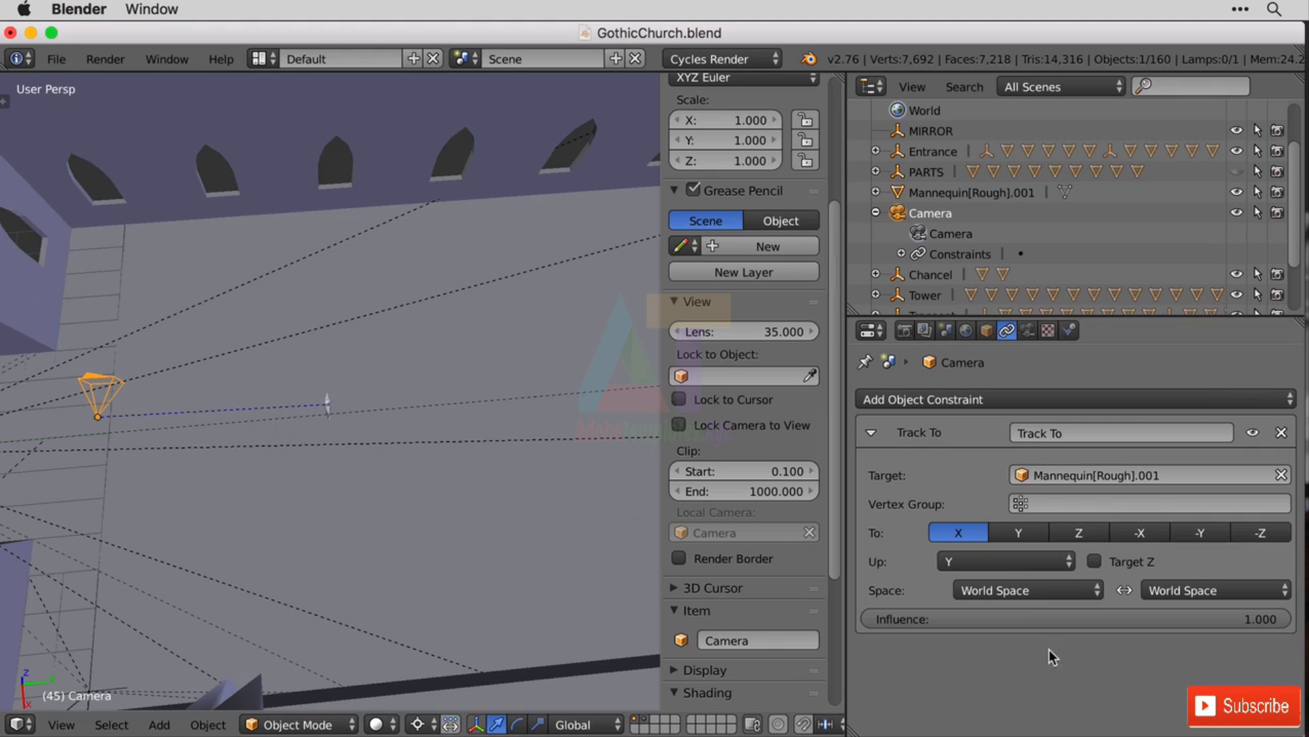
Step: Try Z as the Track To constraint's Up axis and set it back to Y
{"action": "left_click_drag", "start_coordinate": [1264, 618], "coordinate": [1229, 619]}
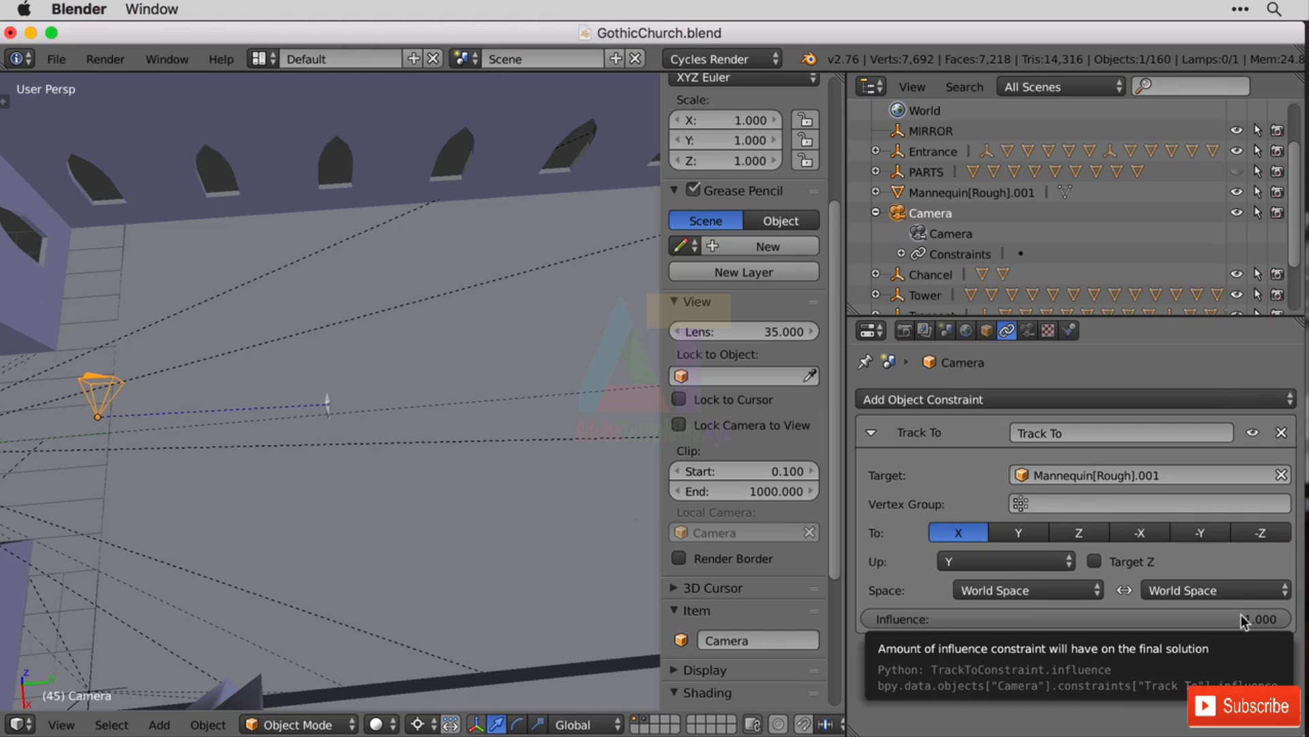
{"action": "left_click", "coordinate": [982, 561]}
{"action": "left_click", "coordinate": [971, 493]}
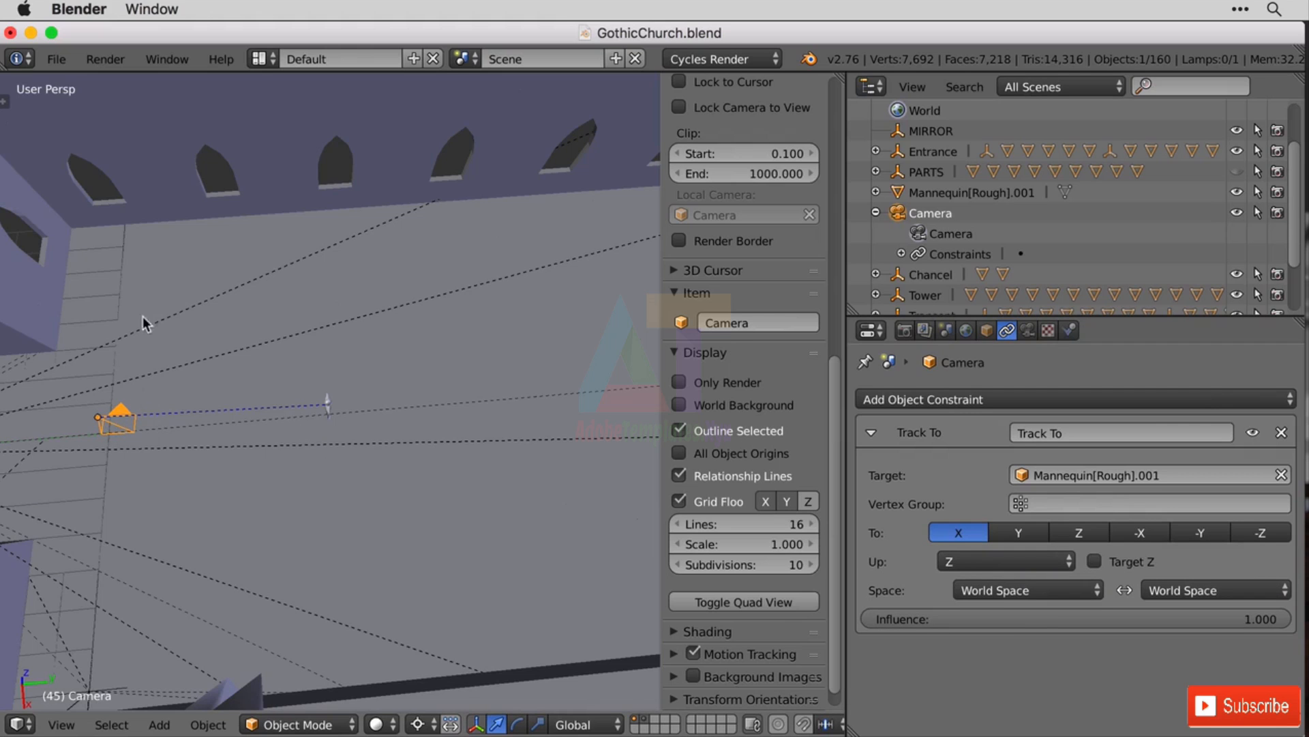
{"action": "left_click", "coordinate": [992, 569]}
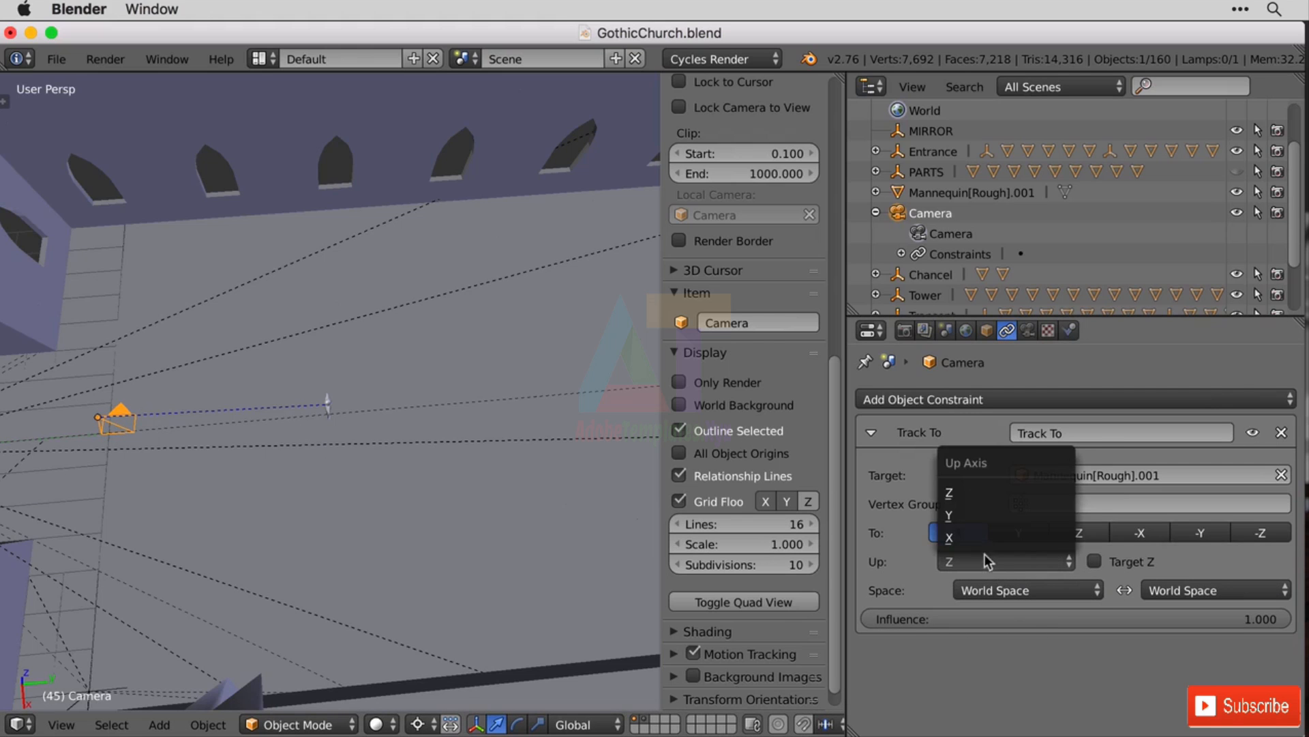
{"action": "left_click", "coordinate": [971, 509]}
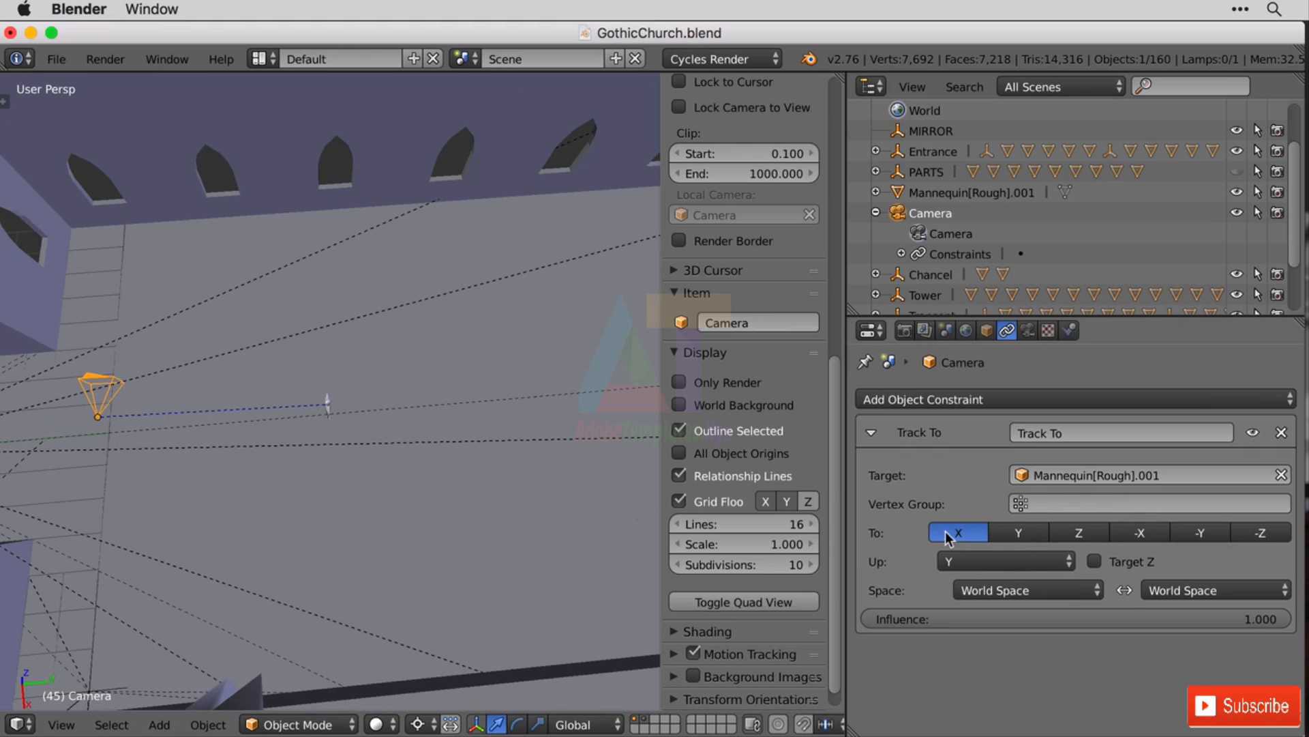
Step: Try moving the mannequin while the camera's Track To axis is X, and cancel the move
{"action": "right_click", "coordinate": [328, 404]}
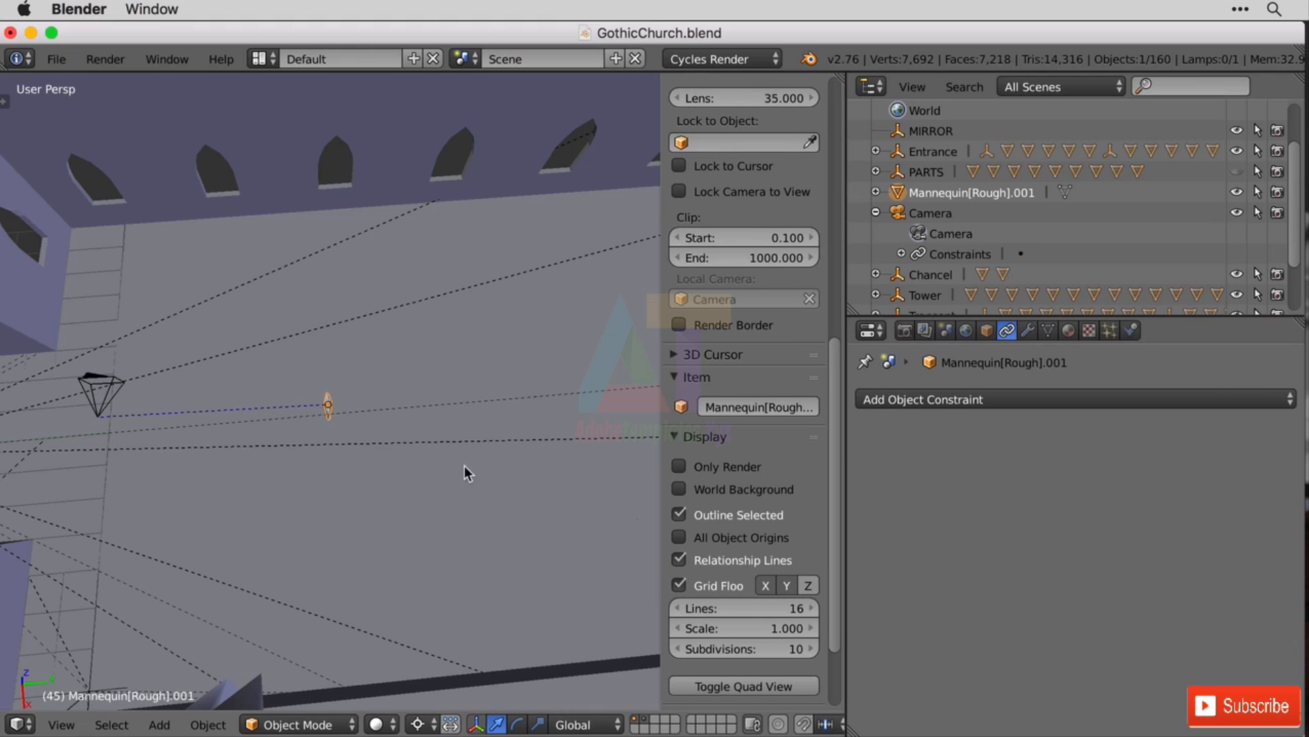
{"action": "key", "text": "g"}
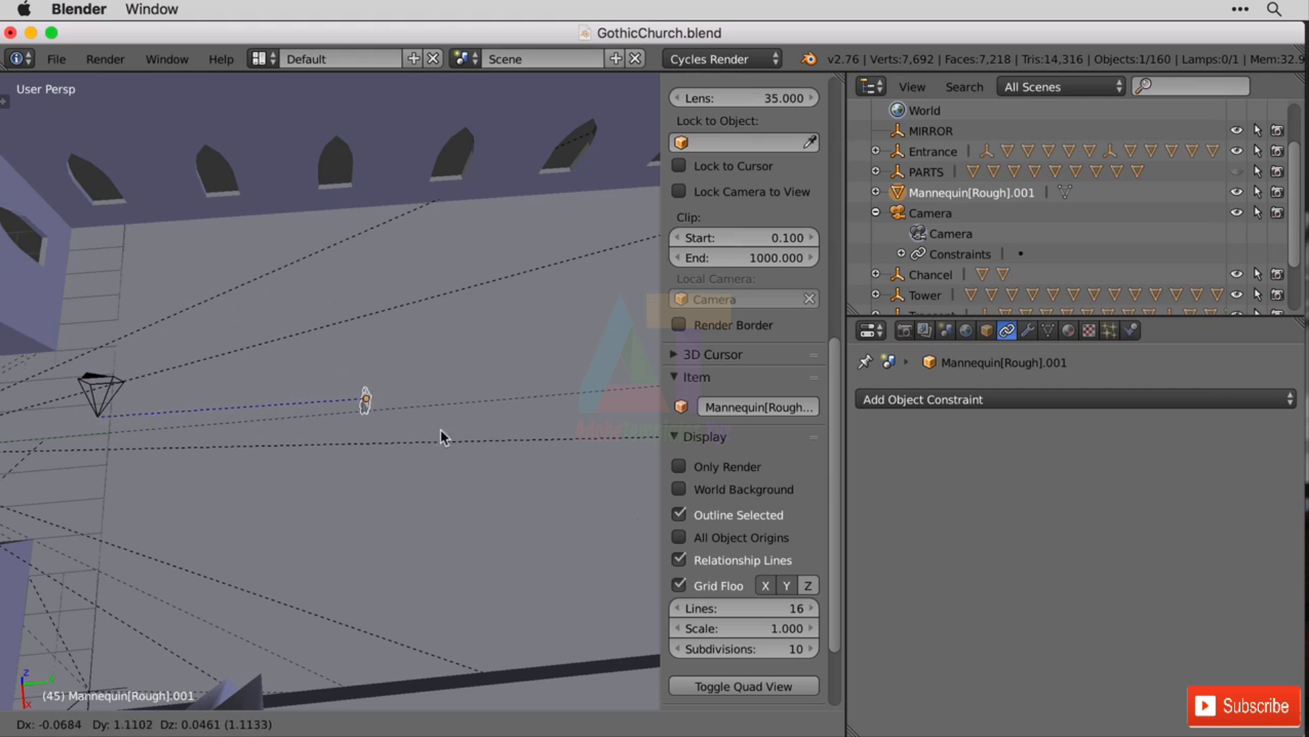
{"action": "key", "text": "Escape"}
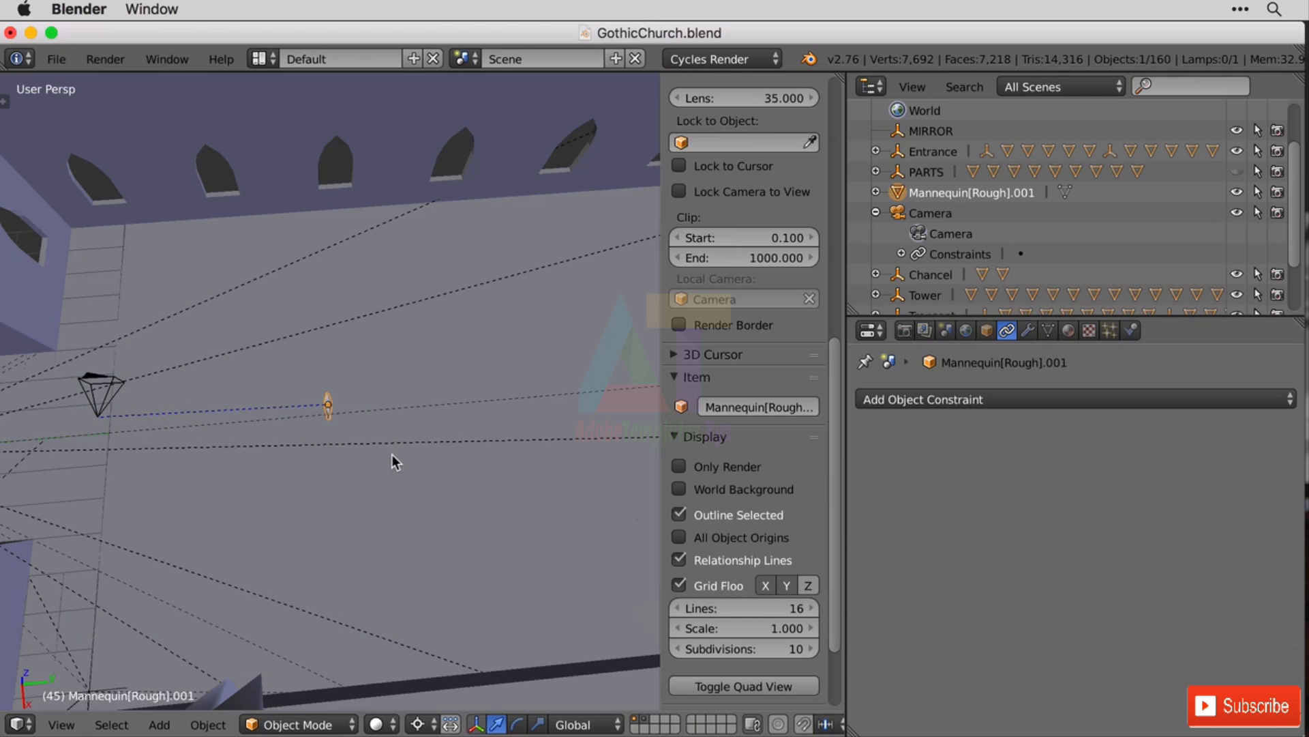
Step: Set the camera constraint's To axis to -Z and move the mannequin toward the nave wall with the pointed windows
{"action": "right_click", "coordinate": [92, 386]}
{"action": "left_click", "coordinate": [1240, 533]}
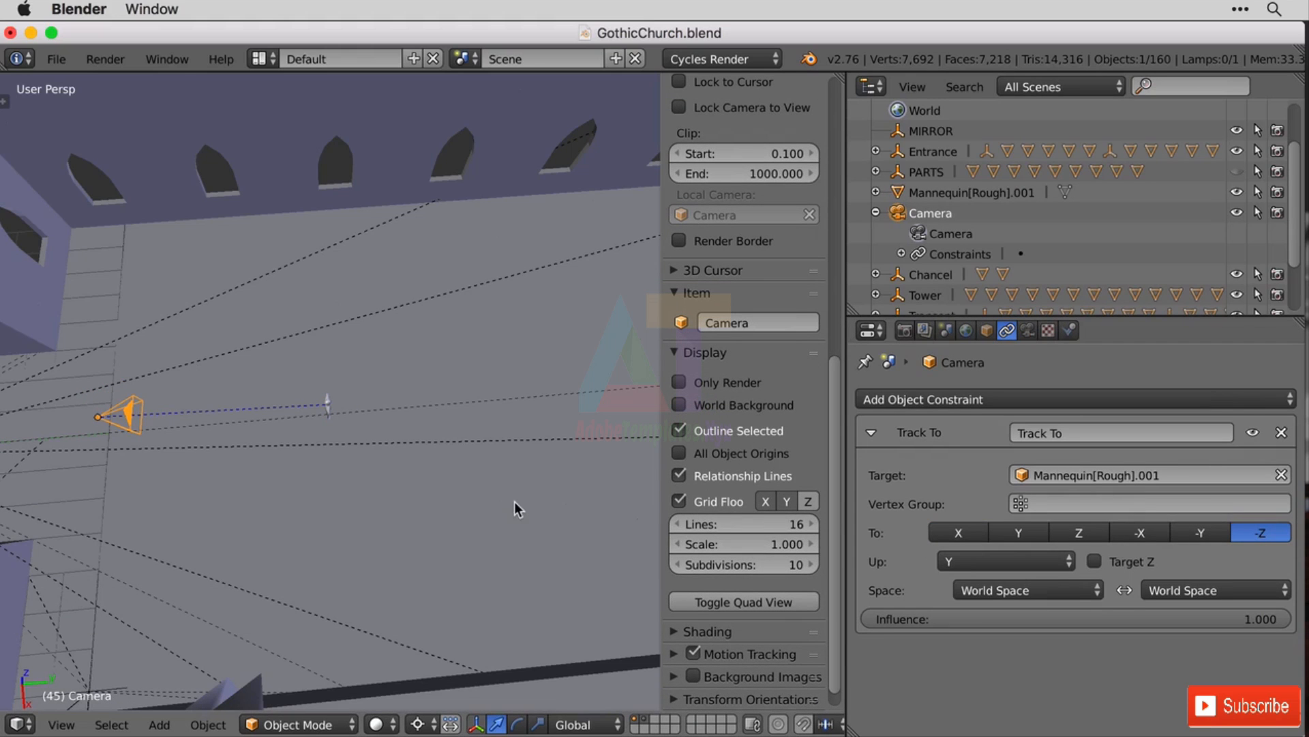
{"action": "right_click", "coordinate": [327, 405]}
{"action": "key", "text": "g"}
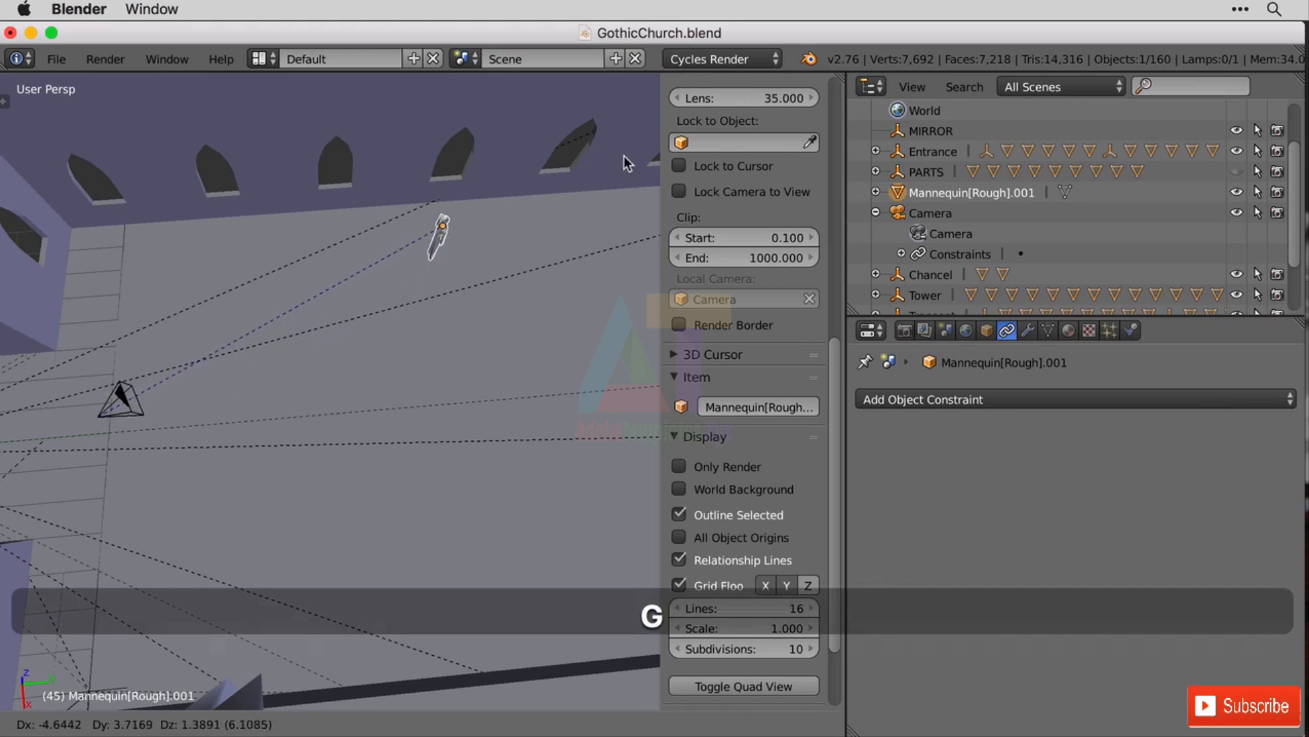
{"action": "left_click", "coordinate": [626, 122]}
Step: Move the camera across the nave floor, away from the mannequin and the wall with the pointed windows
{"action": "right_click", "coordinate": [121, 392]}
{"action": "key", "text": "g"}
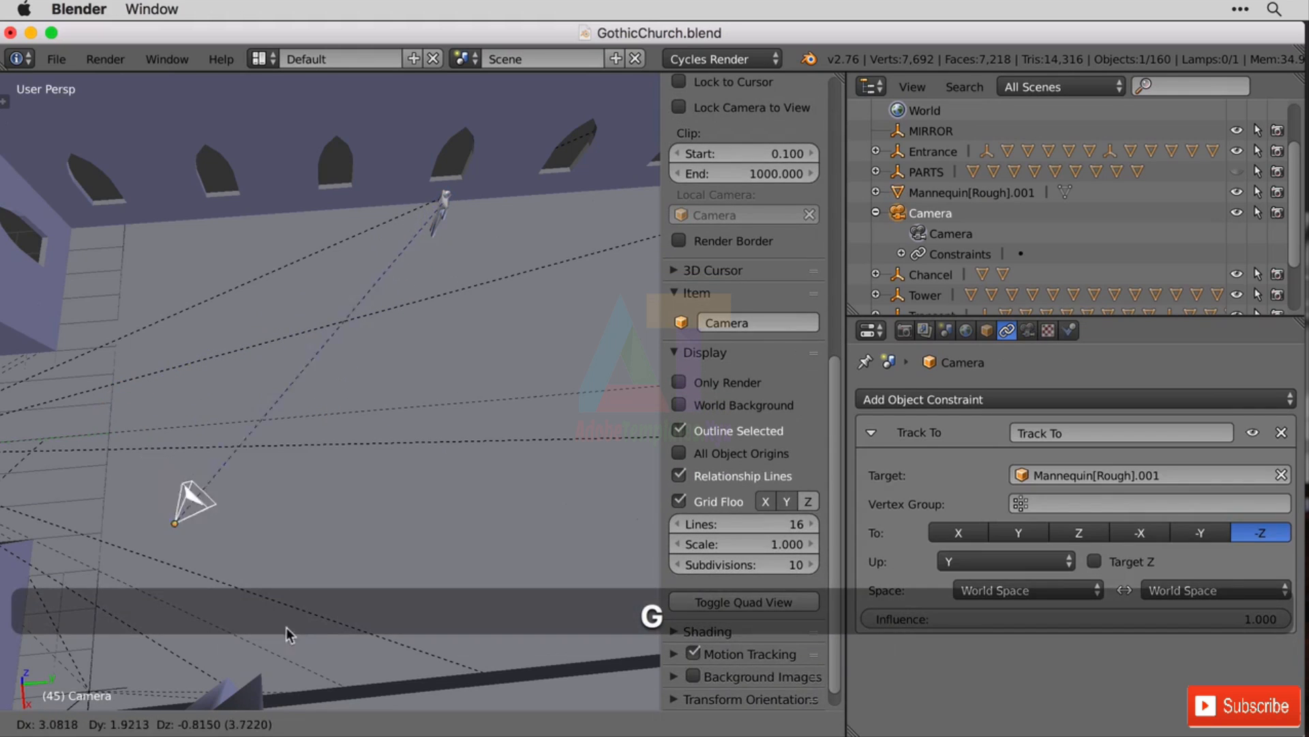
{"action": "left_click", "coordinate": [2, 86]}
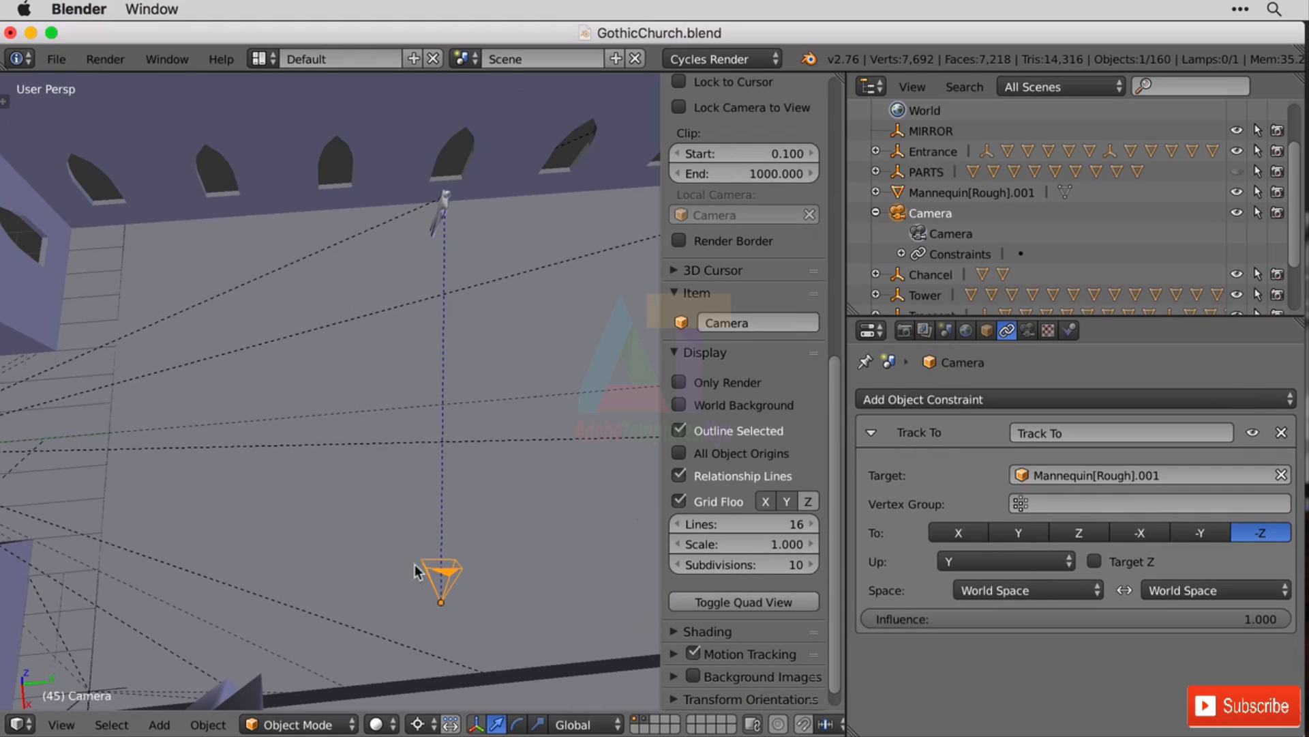
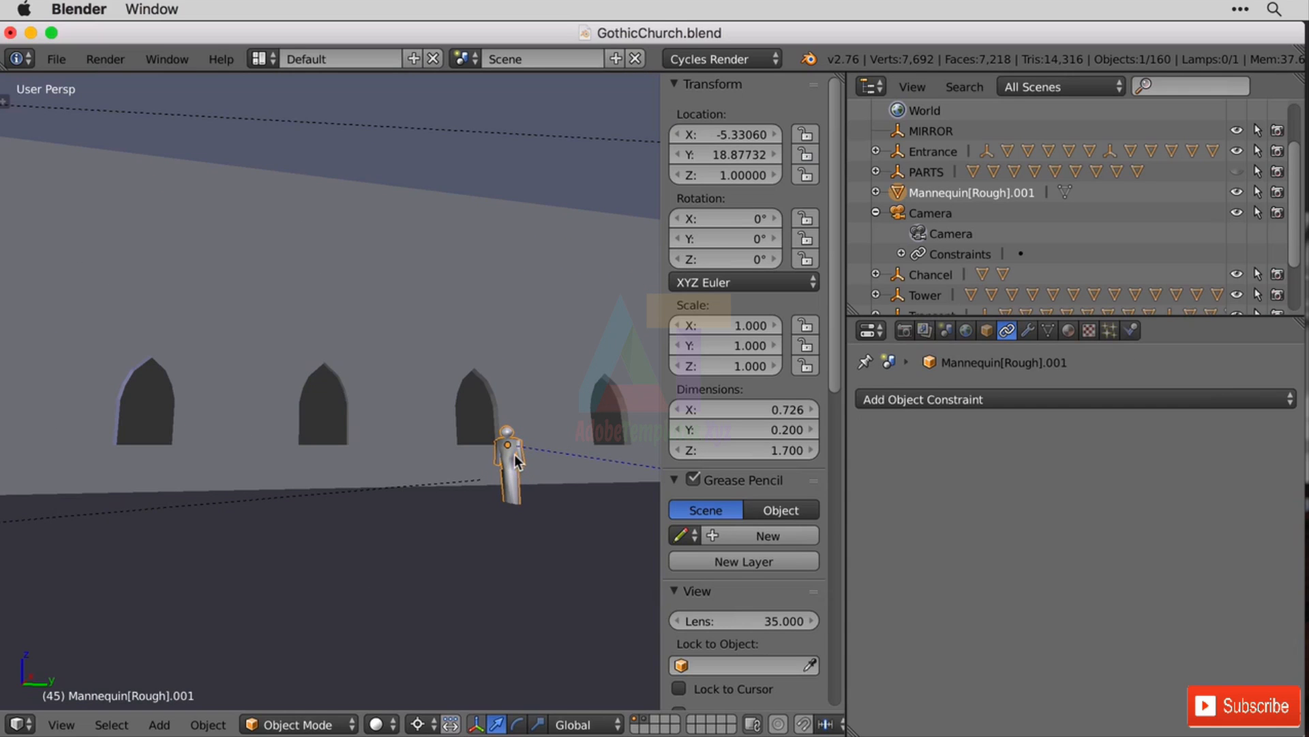
Step: Raise the mannequin along the global Z axis to a Z location of about 1.32
{"action": "key", "text": "g"}
{"action": "key", "text": "z"}
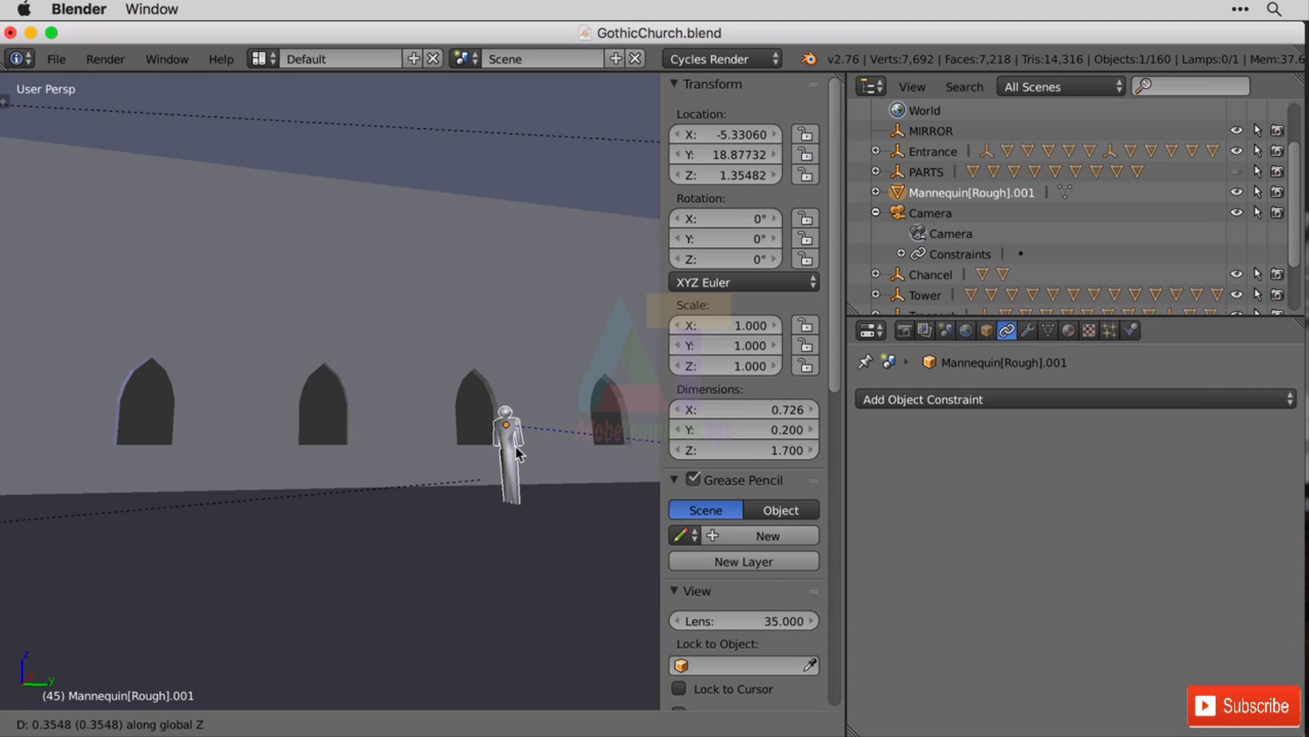
{"action": "left_click", "coordinate": [515, 447]}
{"action": "mouse_move", "coordinate": [496, 494]}
{"action": "middle_mouse_down"}
{"action": "mouse_move", "coordinate": [483, 512]}
{"action": "mouse_move", "coordinate": [487, 484]}
{"action": "mouse_move", "coordinate": [510, 489]}
{"action": "middle_mouse_up"}
{"action": "scroll", "coordinate": [483, 511], "scroll_direction": "down", "scroll_amount": 3}
Step: In camera view, move the mannequin with Z locked to about X 5.20, Y 20.68, in front of the vaulted arches
{"action": "key", "text": "KP_0"}
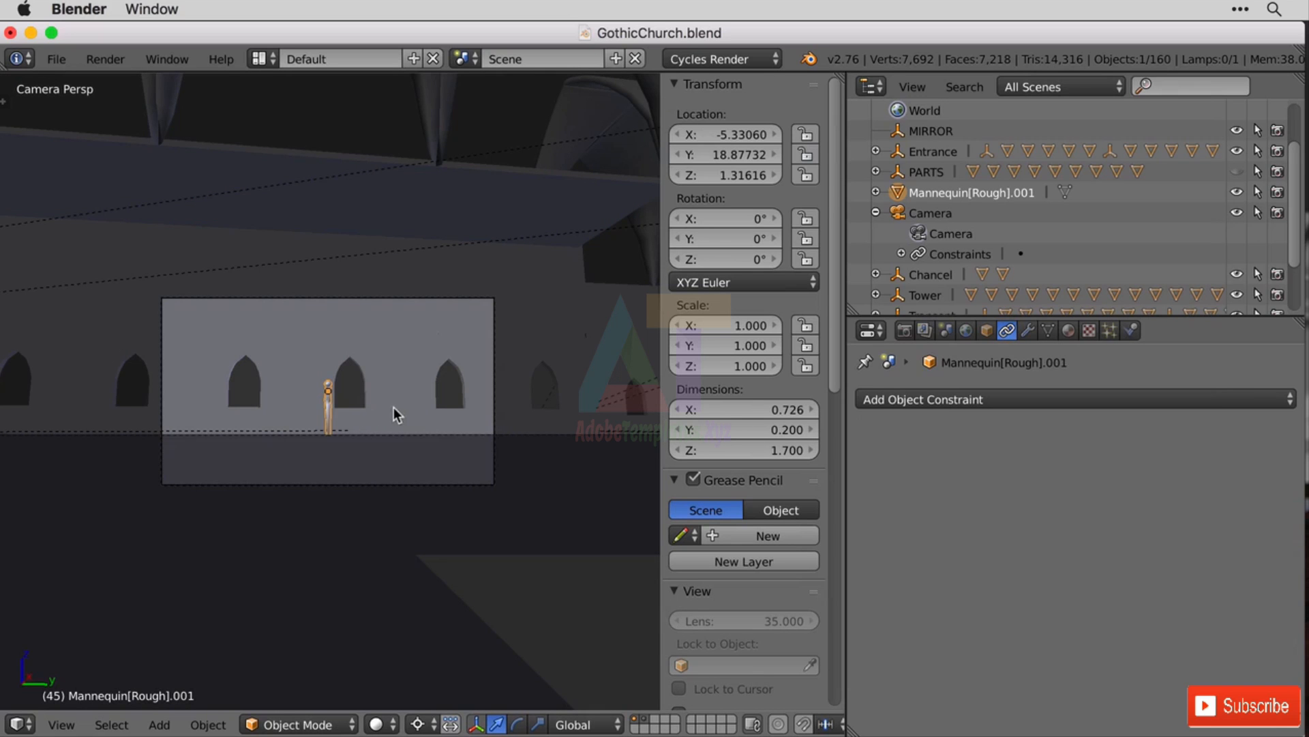
{"action": "key", "text": "g"}
{"action": "key", "text": "shift+z"}
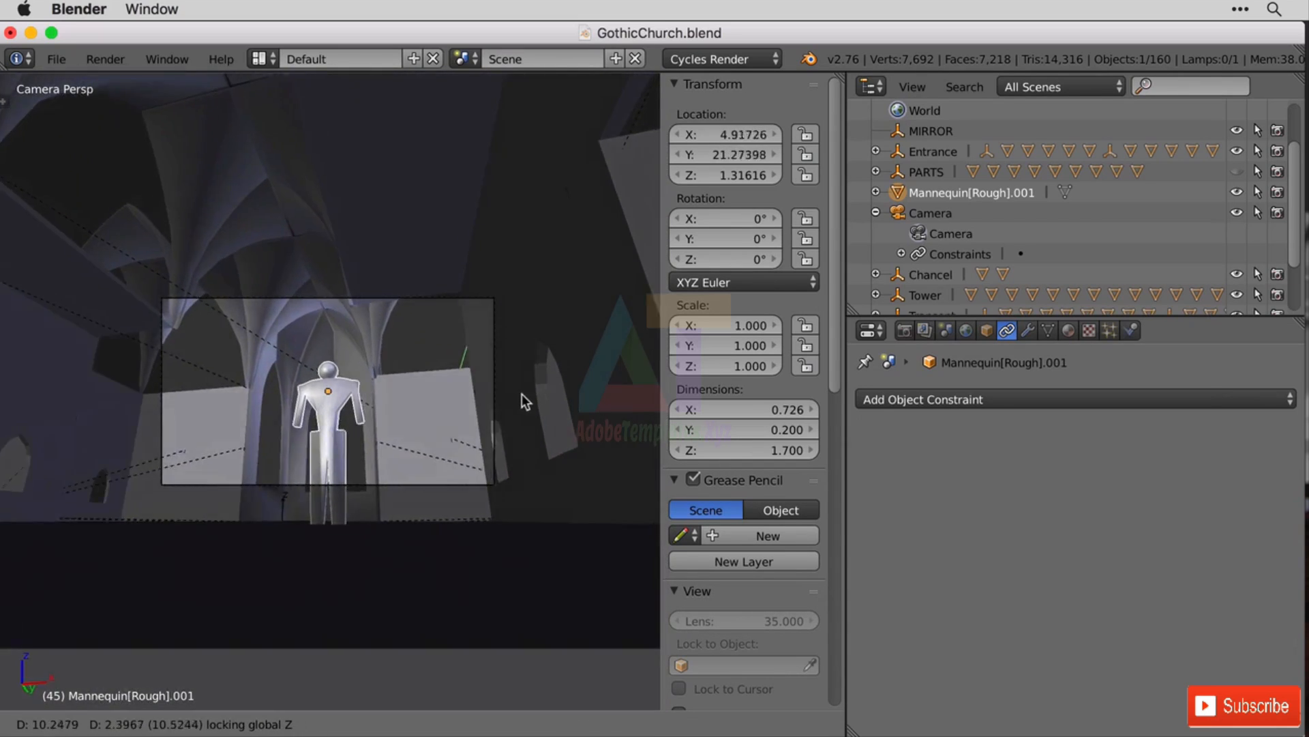
{"action": "left_click", "coordinate": [530, 397]}
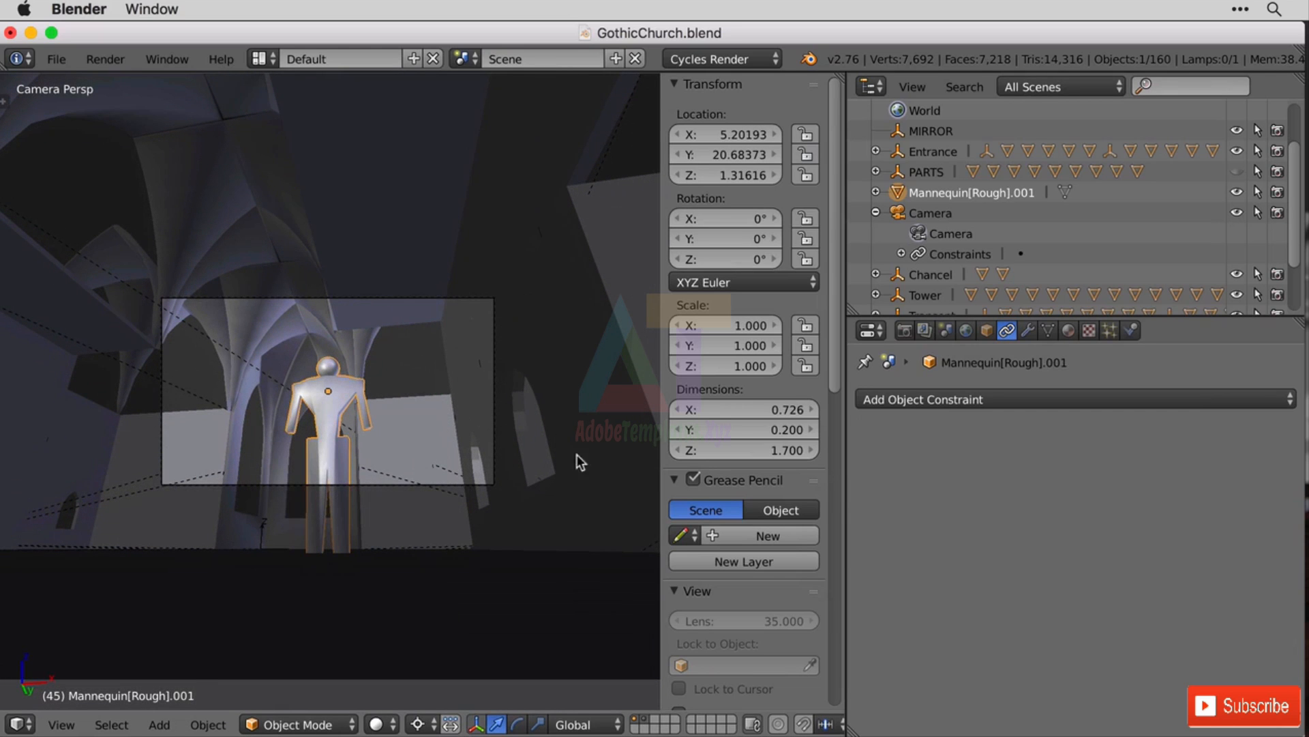
Step: Move the camera close to the floor in front of the mannequin, at about X 6.61, Y 18.29, Z 0.04
{"action": "left_click", "coordinate": [920, 212]}
{"action": "key", "text": "g"}
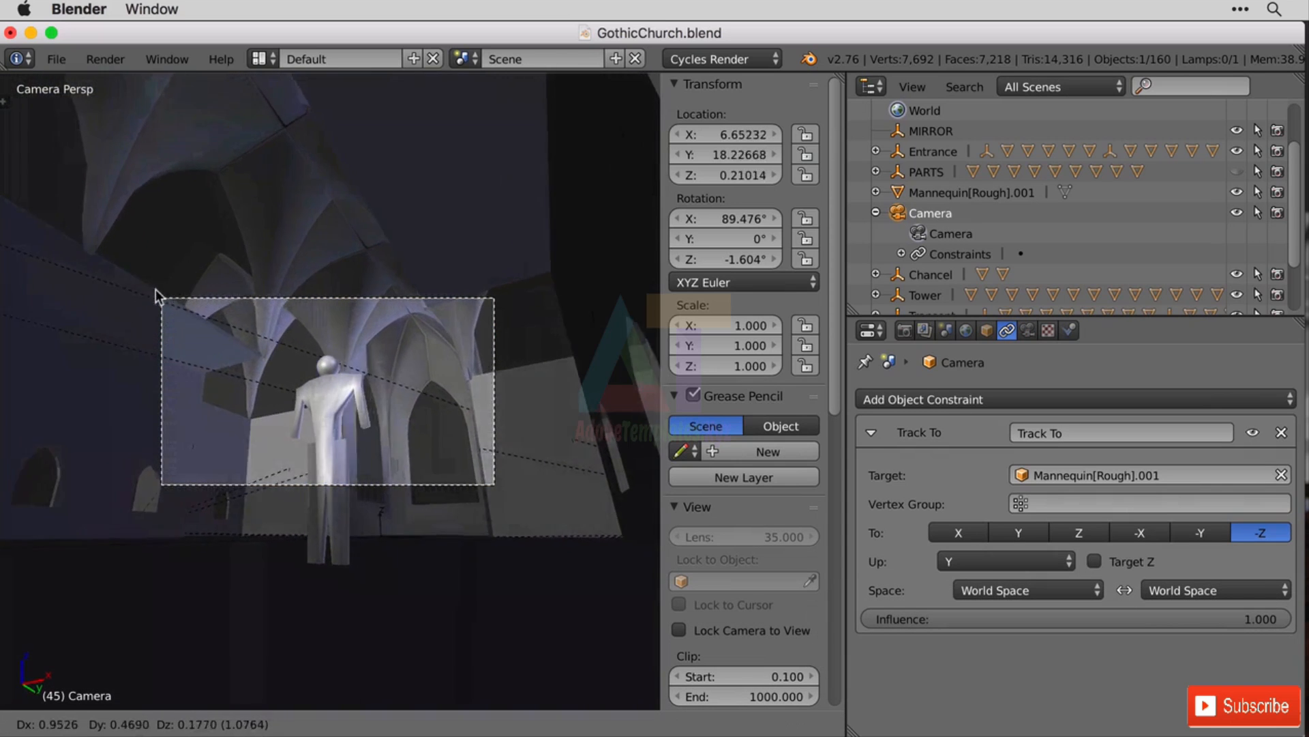
{"action": "left_click", "coordinate": [130, 337]}
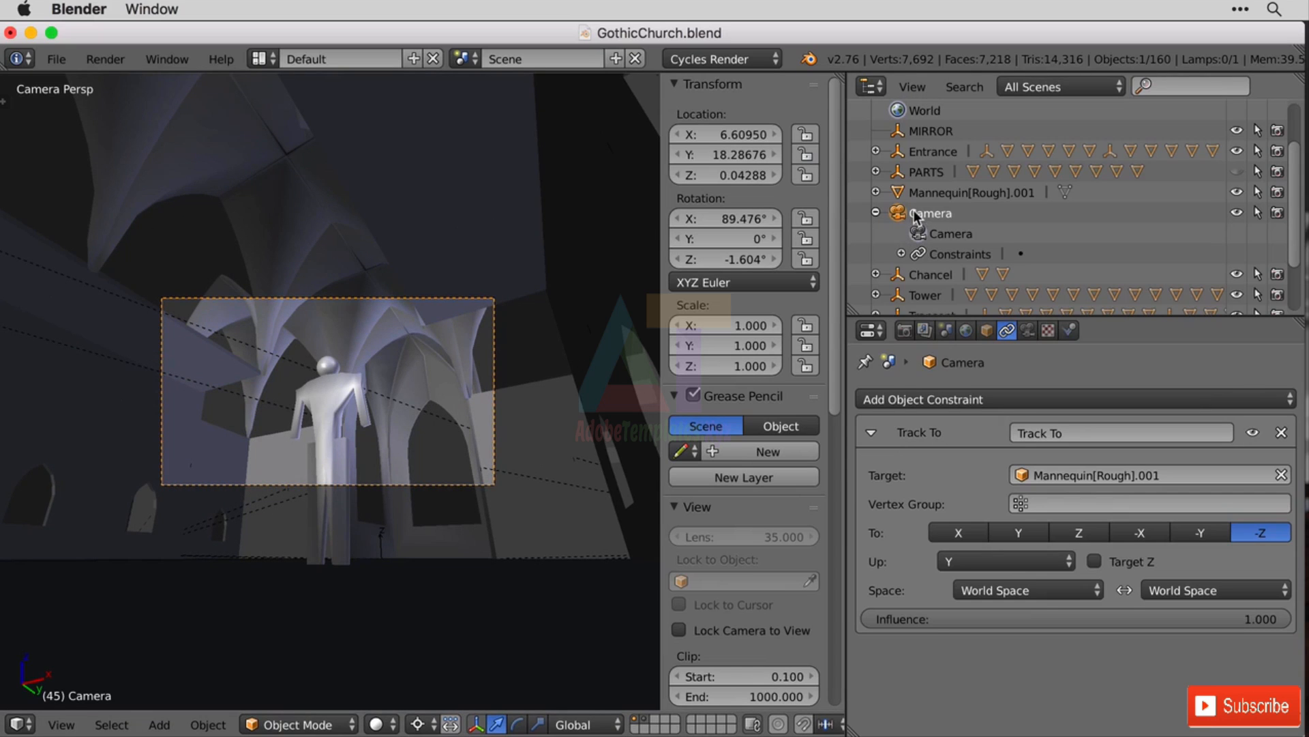
Step: Duplicate the camera in place, leaving the copy at the original's location
{"action": "key", "text": "shift+d"}
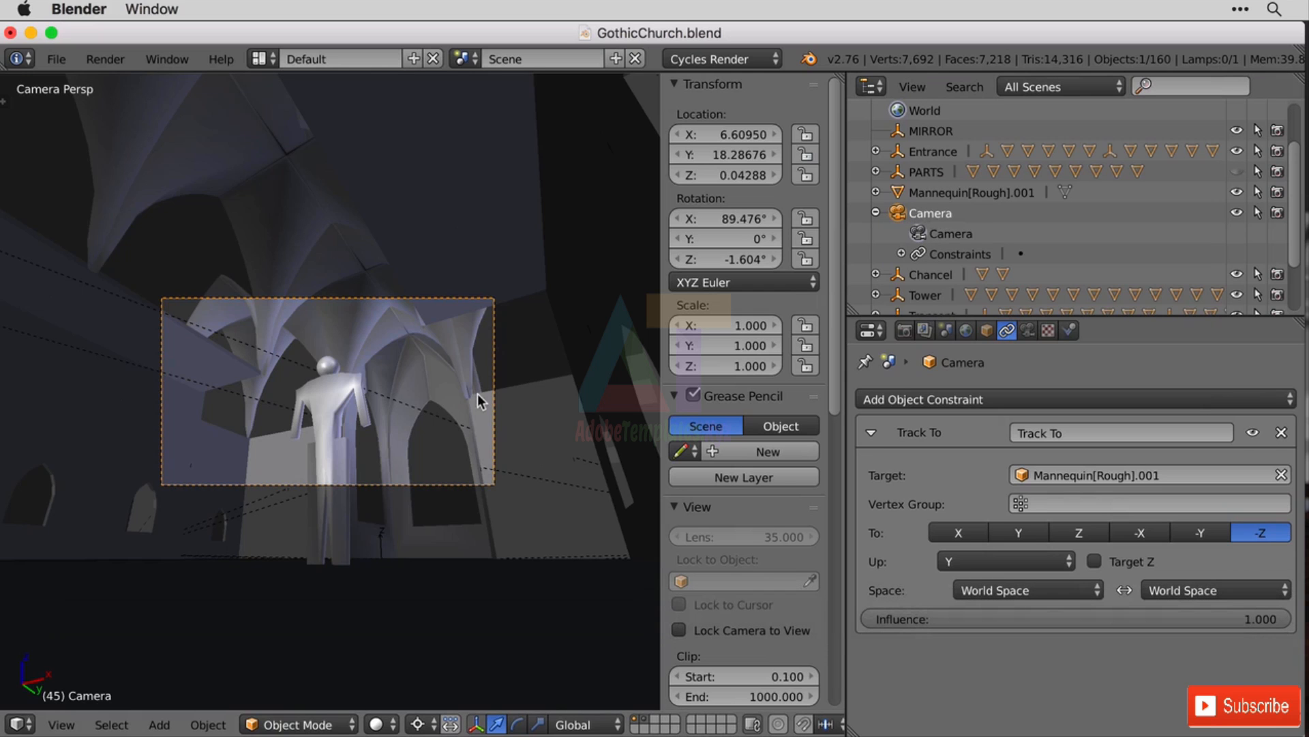
{"action": "middle_click_drag", "start_coordinate": [501, 382], "coordinate": [419, 457]}
{"action": "scroll", "coordinate": [419, 458], "scroll_direction": "down", "scroll_amount": 10}
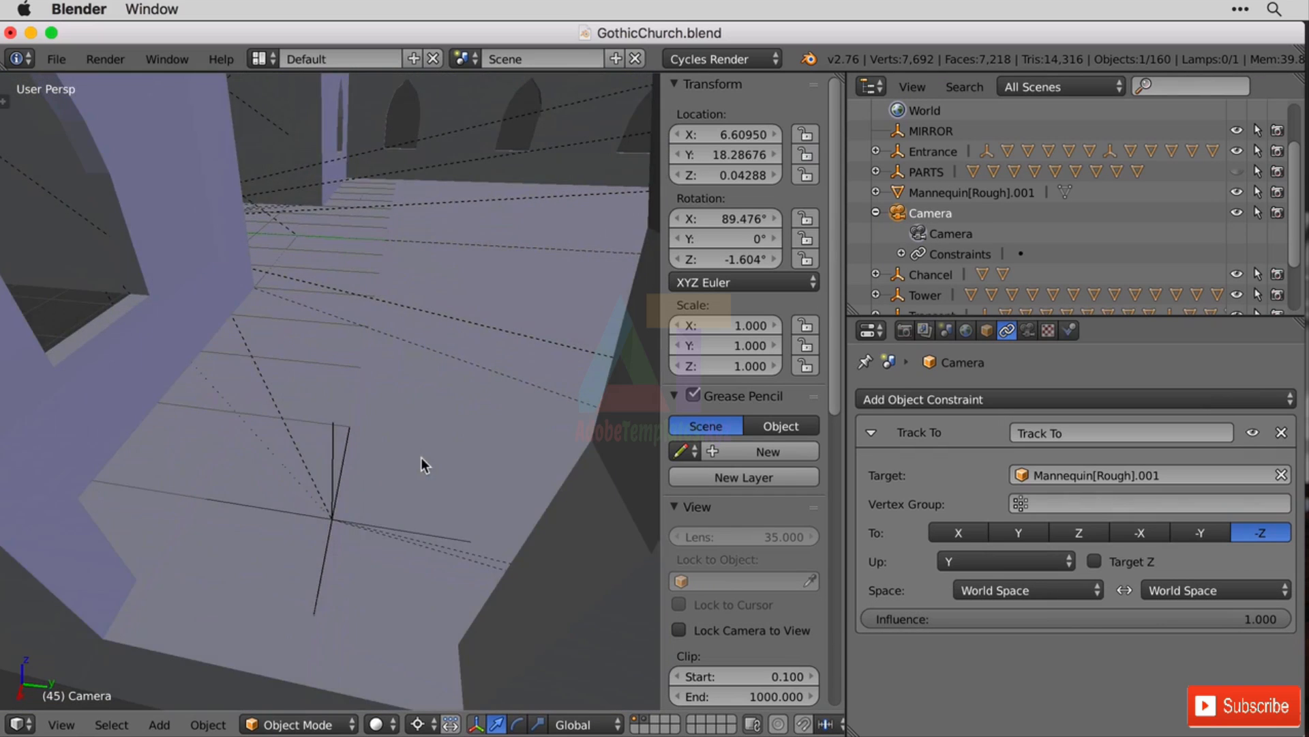
{"action": "scroll", "coordinate": [425, 453], "scroll_direction": "down", "scroll_amount": 3}
{"action": "key", "text": "shift+d"}
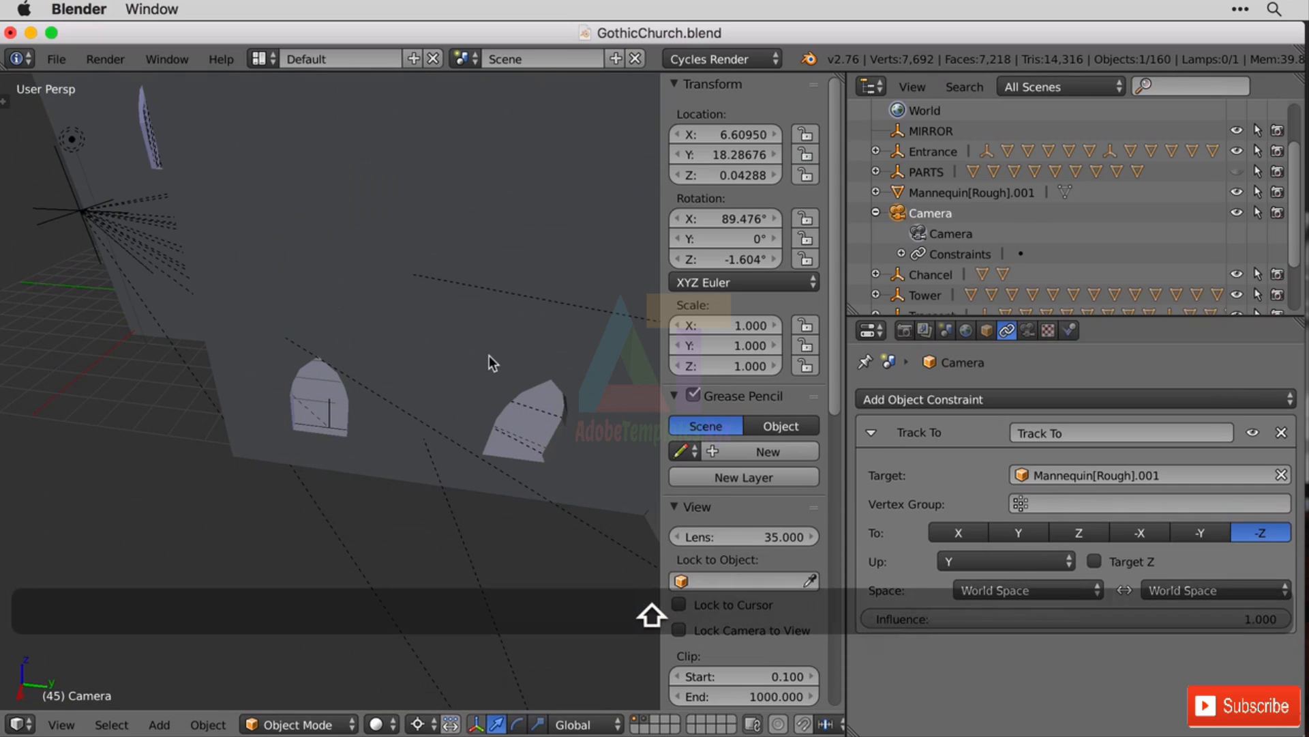
{"action": "key", "text": "Escape"}
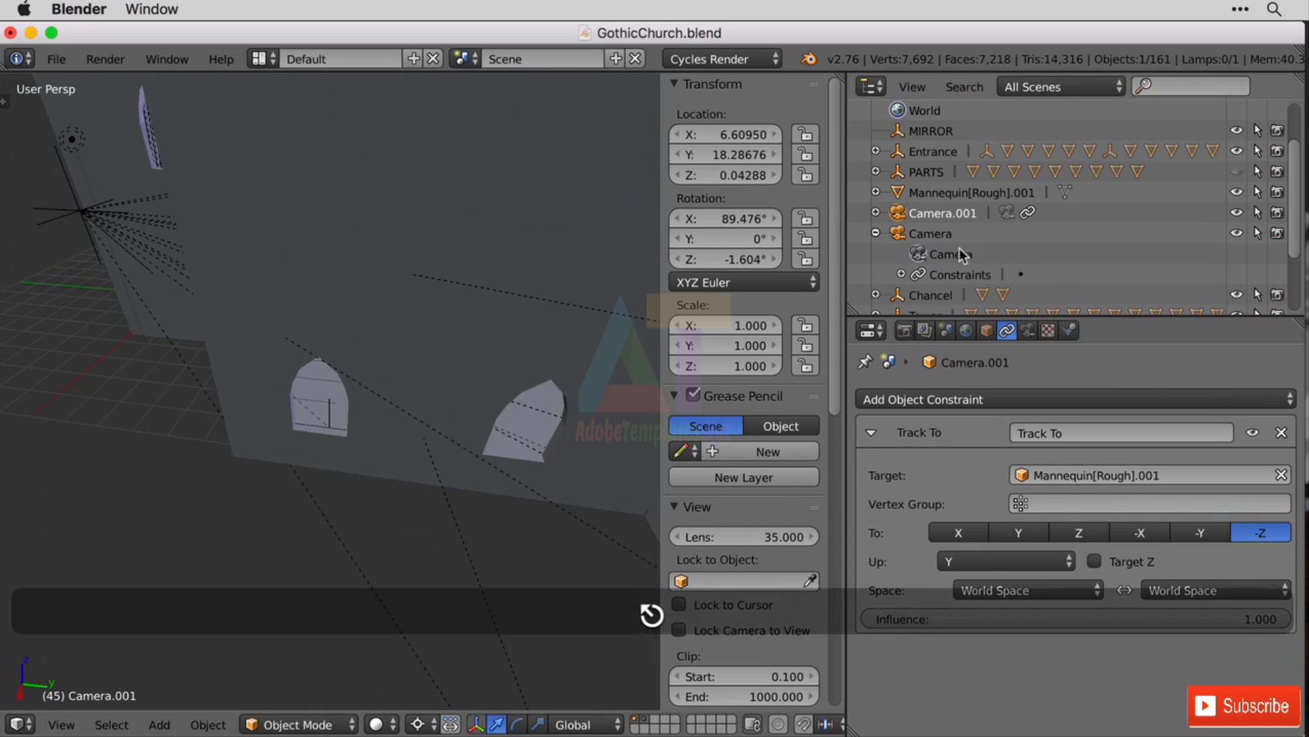
Step: Rename the duplicated camera Exterior and remove its Track To constraint
{"action": "double_click", "coordinate": [928, 211]}
{"action": "type", "text": "E"}
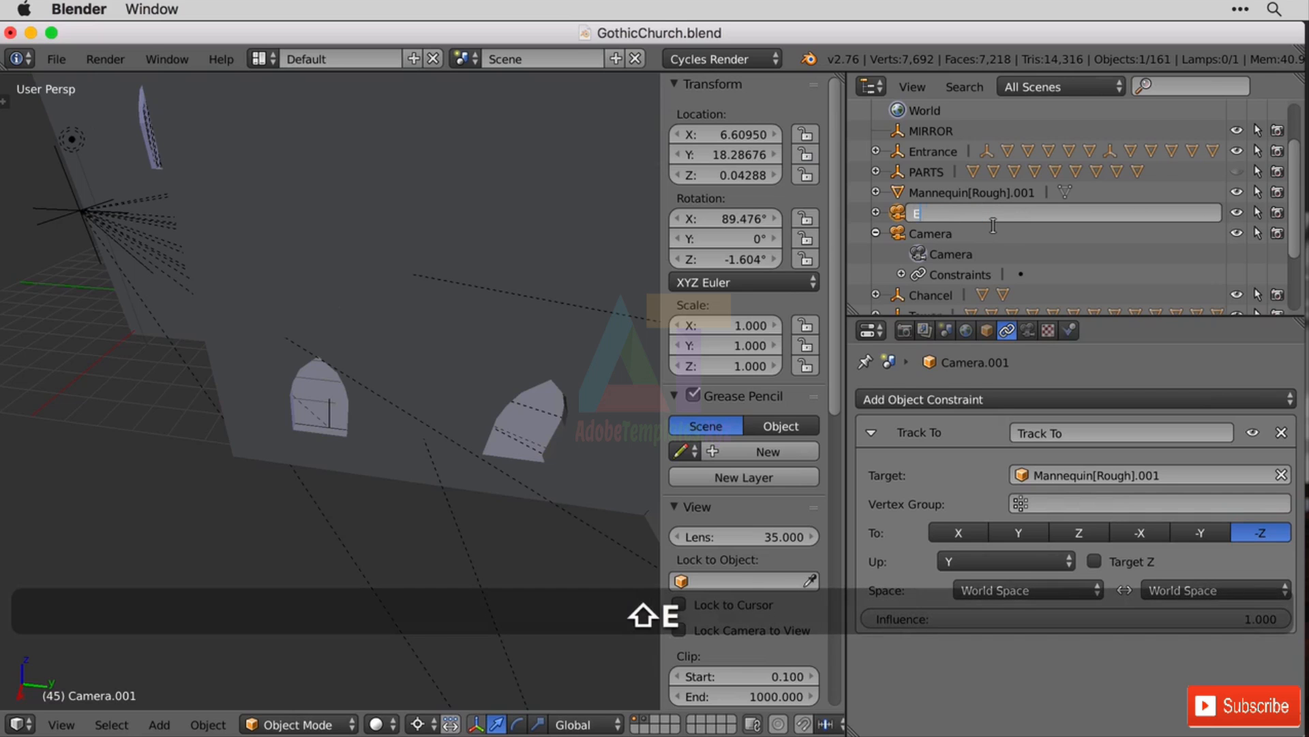
{"action": "type", "text": "xterior"}
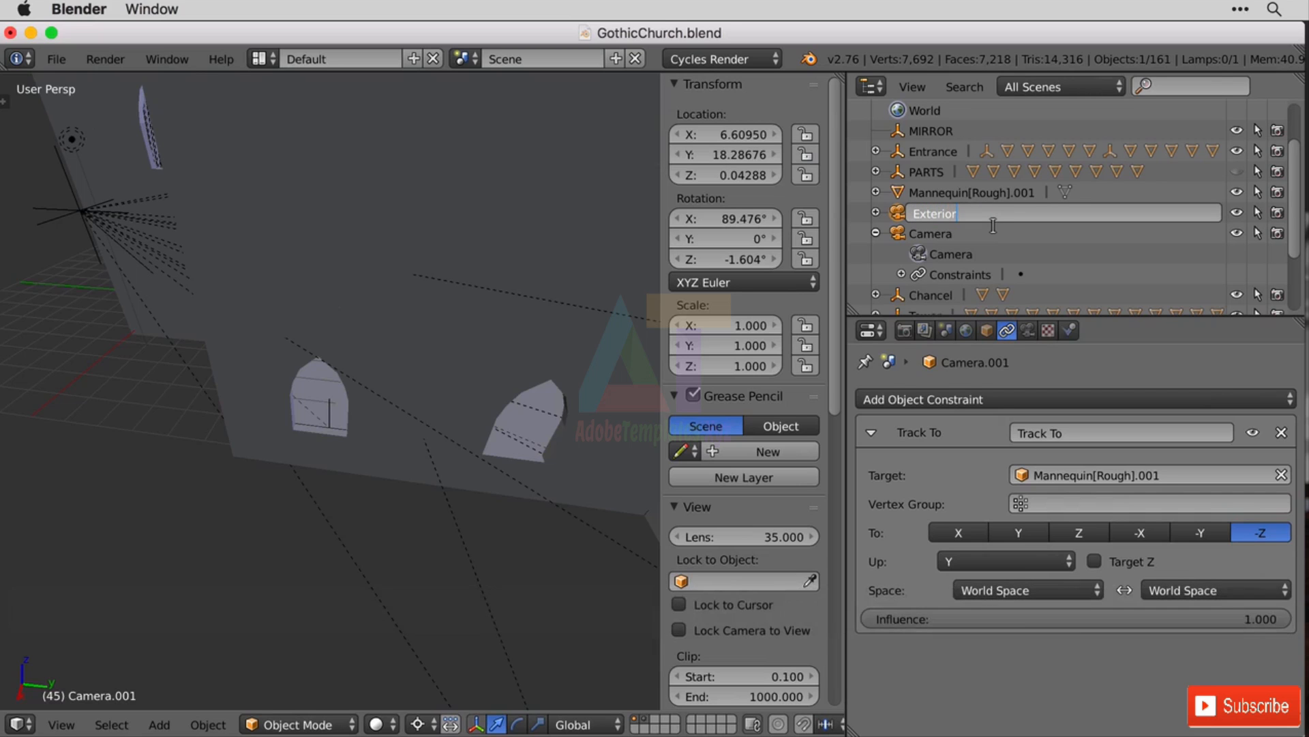
{"action": "key", "text": "Return"}
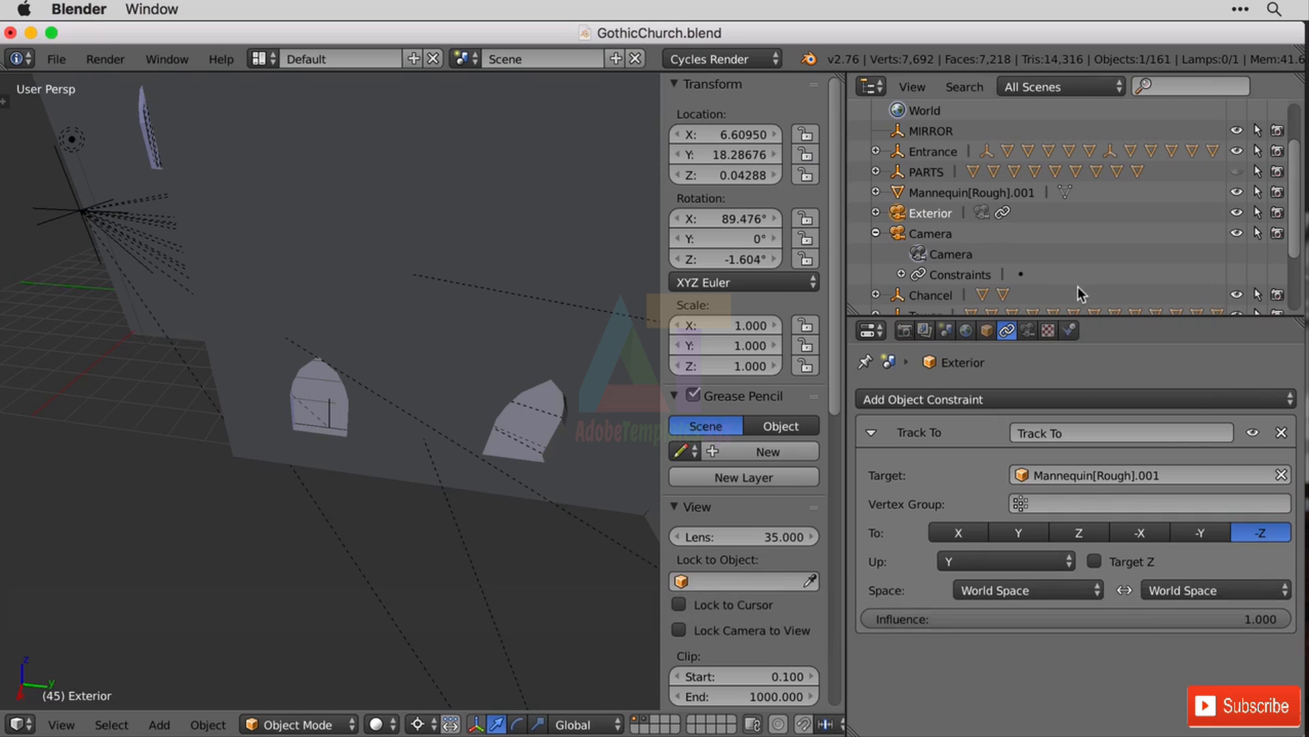
{"action": "left_click", "coordinate": [1281, 432]}
Step: Add a Plain Axes empty to the scene
{"action": "scroll", "coordinate": [931, 294], "scroll_direction": "down", "scroll_amount": 2}
{"action": "scroll", "coordinate": [932, 278], "scroll_direction": "up", "scroll_amount": 2}
{"action": "key", "text": "shift+a"}
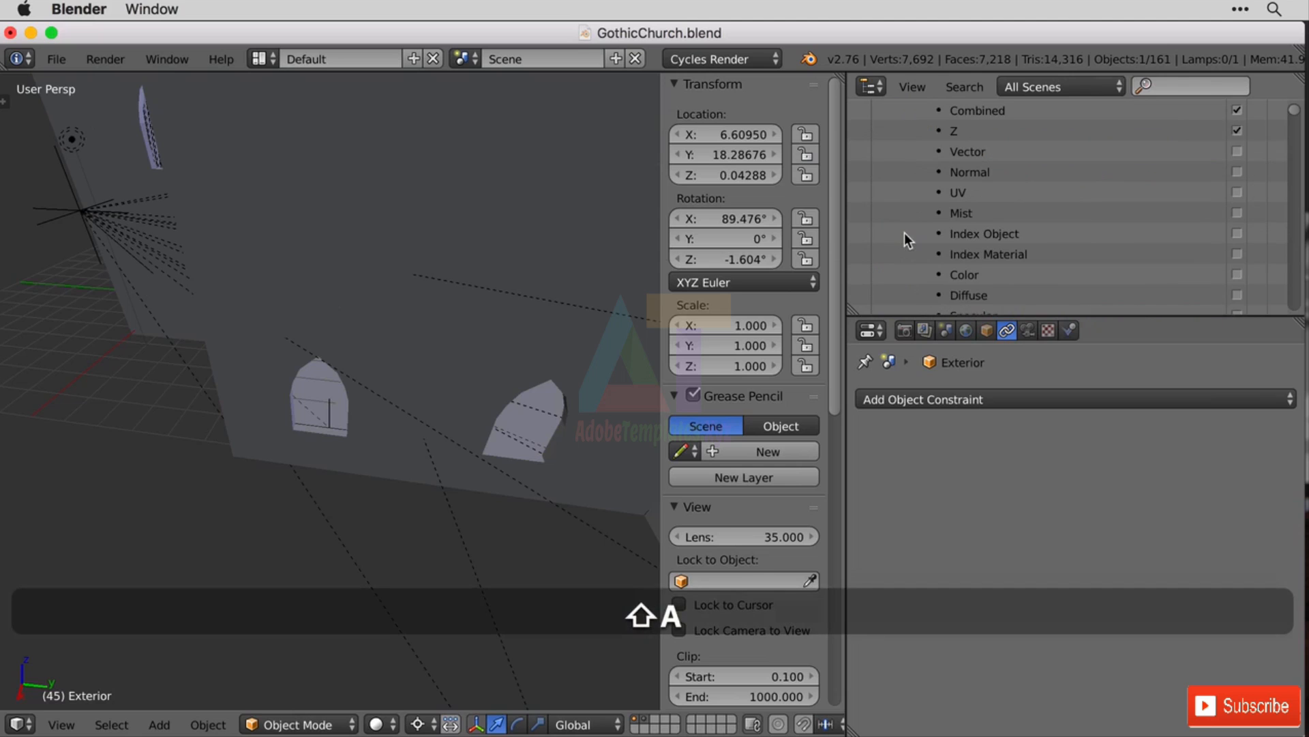
{"action": "key", "text": "shift+a"}
{"action": "mouse_move", "coordinate": [566, 403]}
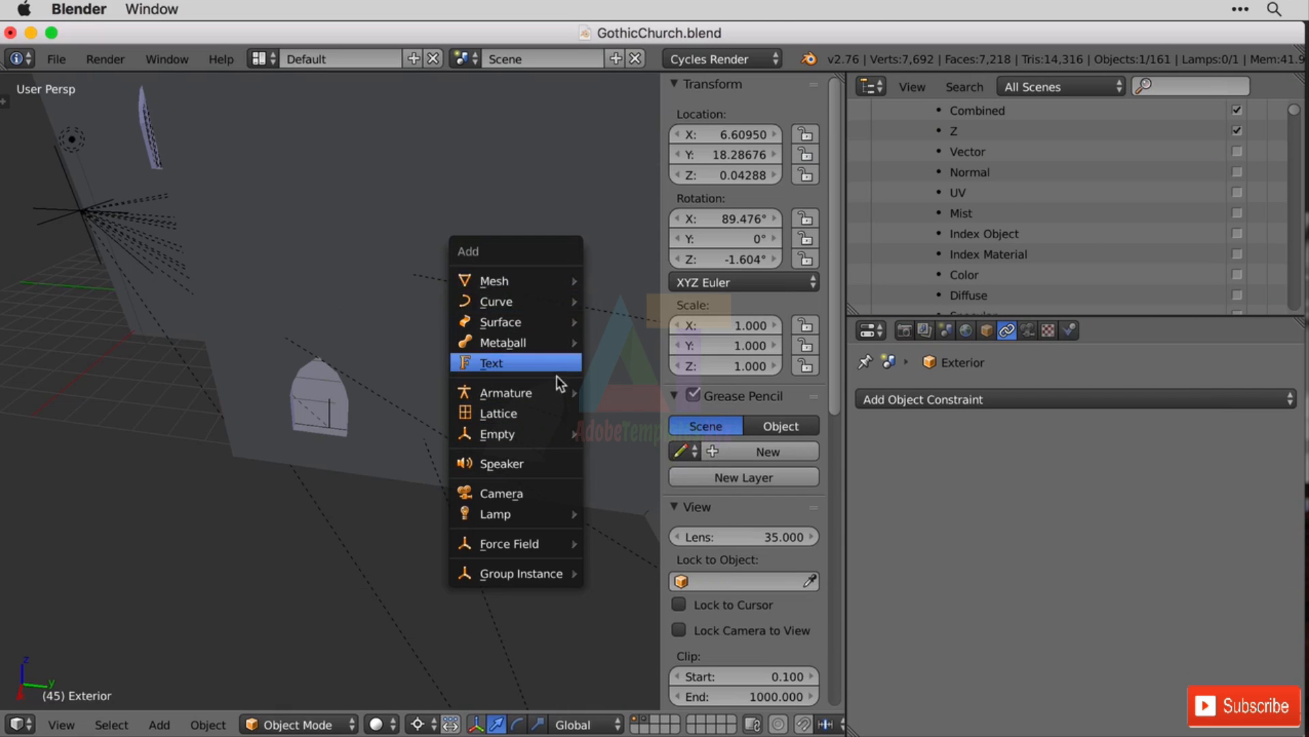
{"action": "mouse_move", "coordinate": [544, 435]}
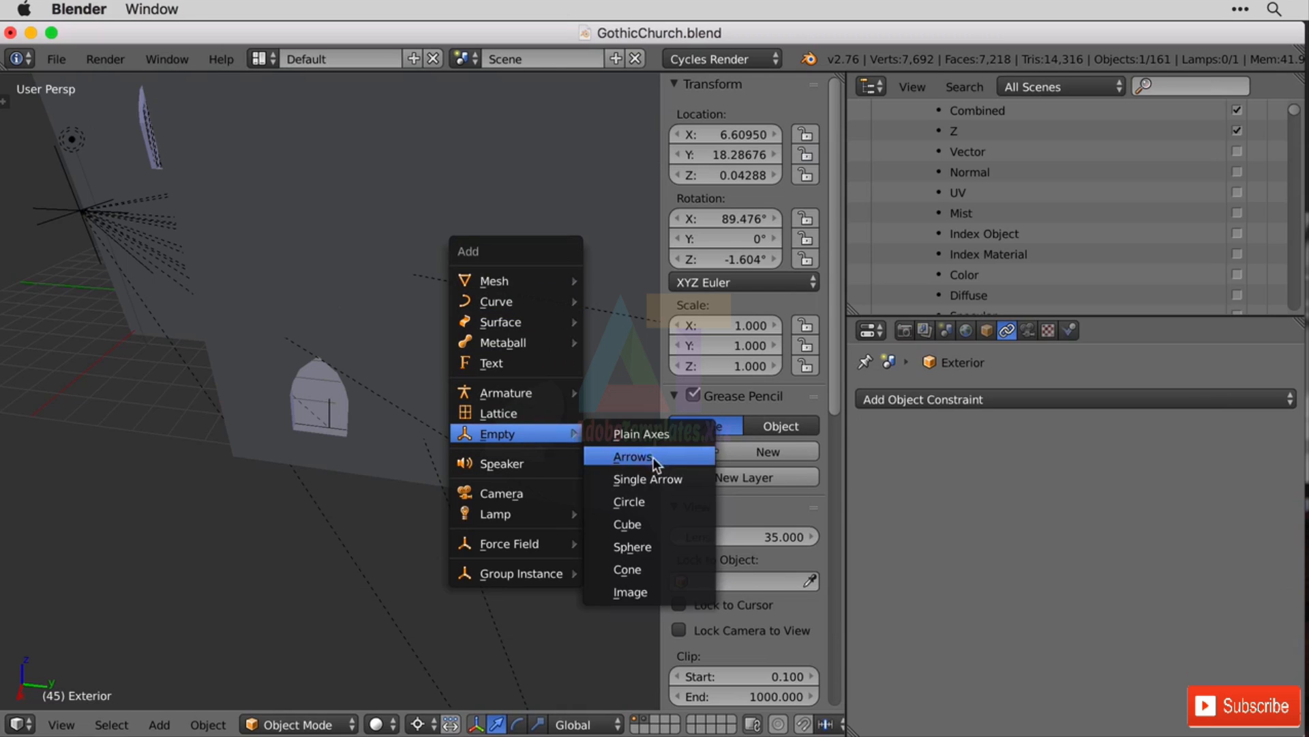
{"action": "left_click", "coordinate": [662, 435]}
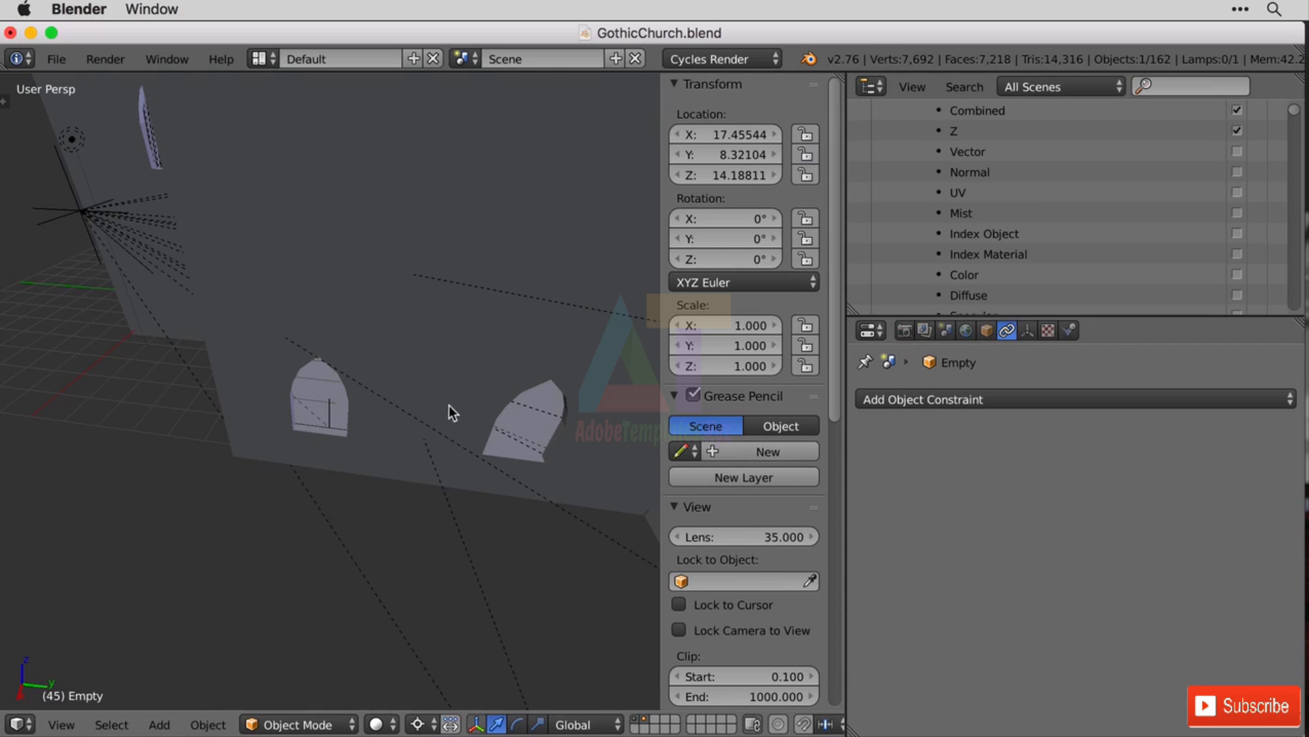
Step: Collapse the RenderLayer passes and rename the new empty Camera
{"action": "scroll", "coordinate": [1008, 221], "scroll_direction": "up", "scroll_amount": 3}
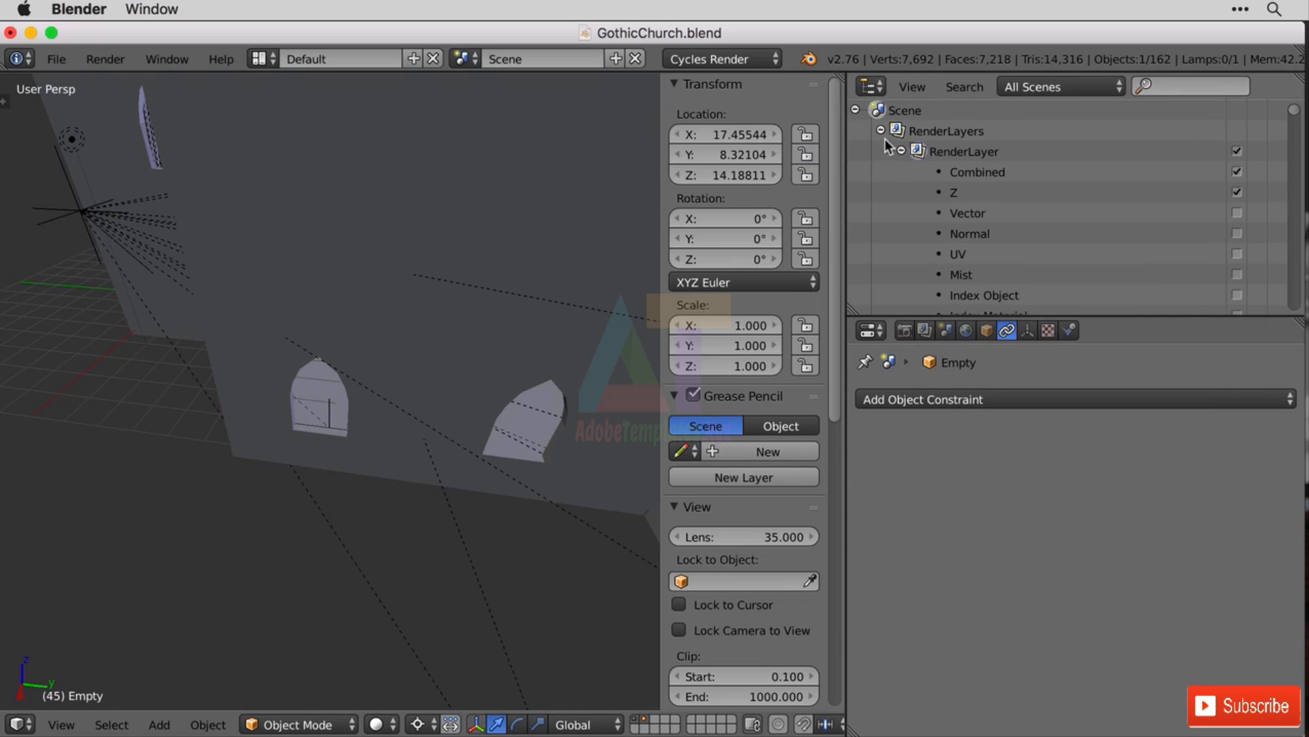
{"action": "left_click", "coordinate": [903, 151]}
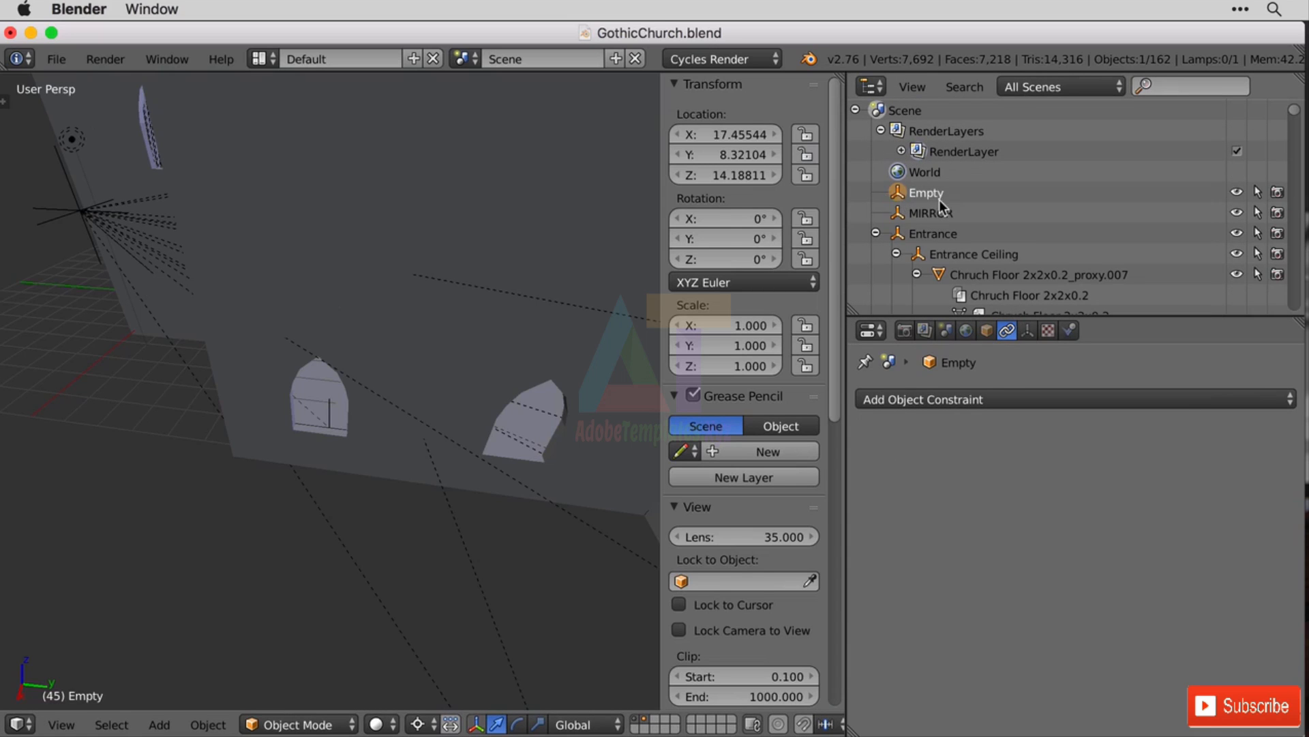
{"action": "double_click", "coordinate": [928, 193]}
{"action": "type", "text": "Cam"}
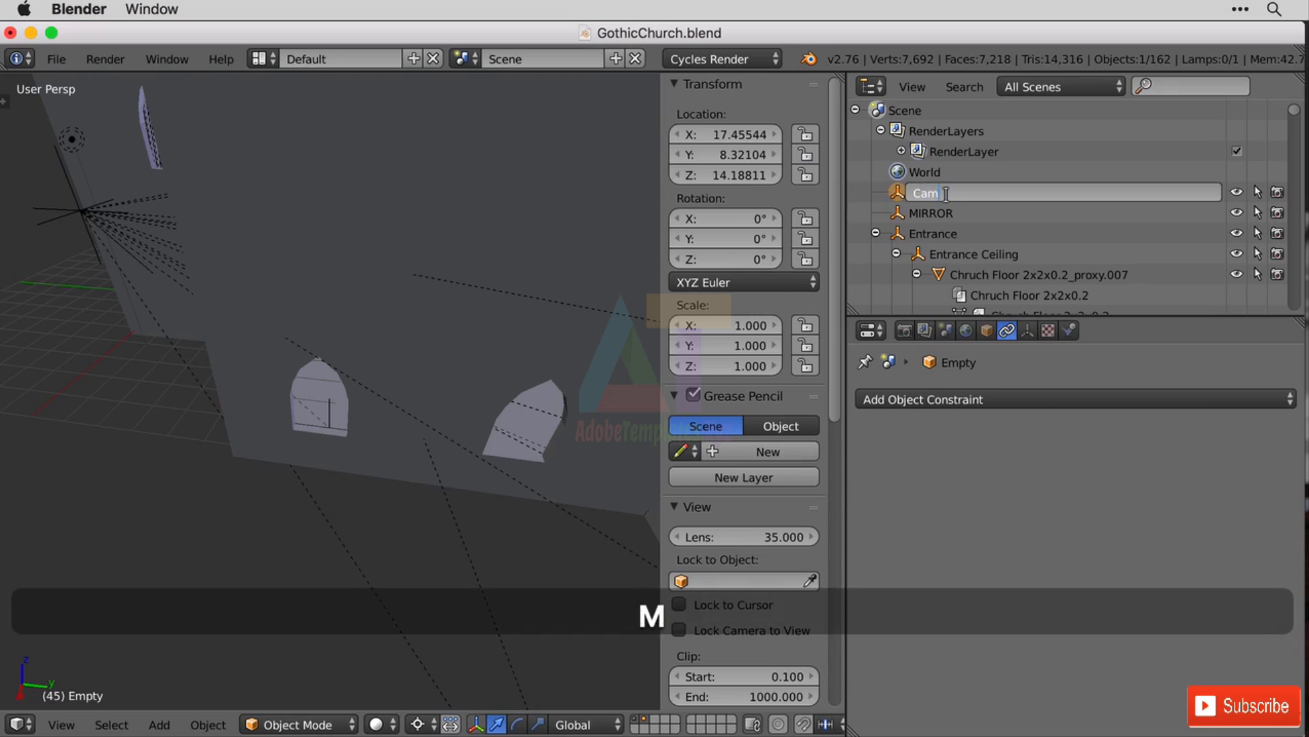
{"action": "type", "text": "era"}
{"action": "key", "text": "Return"}
Step: Collapse the expanded Entrance, PARTS, mannequin and camera hierarchies in the scene's object list
{"action": "left_click", "coordinate": [875, 233]}
{"action": "left_click", "coordinate": [876, 254]}
{"action": "left_click", "coordinate": [876, 274]}
{"action": "scroll", "coordinate": [887, 225], "scroll_direction": "down", "scroll_amount": 3}
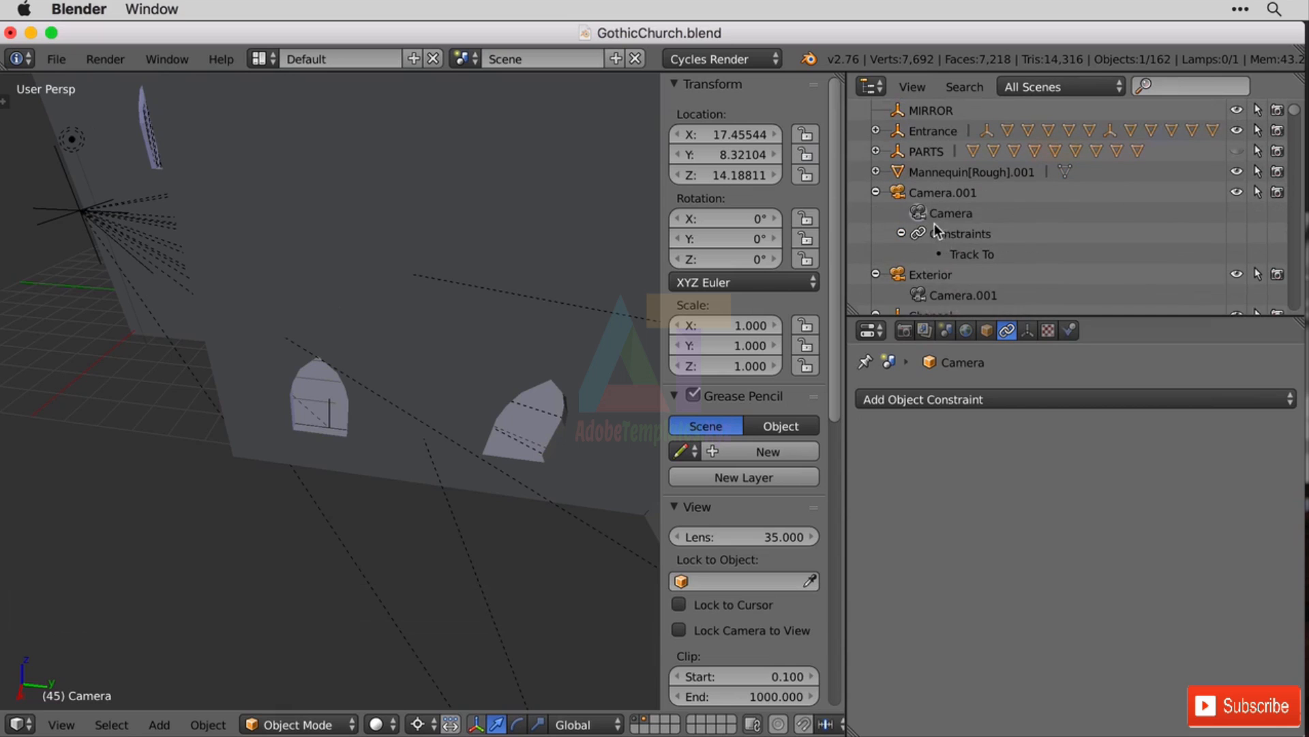
{"action": "left_click", "coordinate": [876, 192]}
{"action": "left_click", "coordinate": [877, 212]}
{"action": "left_click", "coordinate": [875, 233]}
{"action": "scroll", "coordinate": [997, 171], "scroll_direction": "up", "scroll_amount": 4}
{"action": "scroll", "coordinate": [947, 279], "scroll_direction": "down", "scroll_amount": 1}
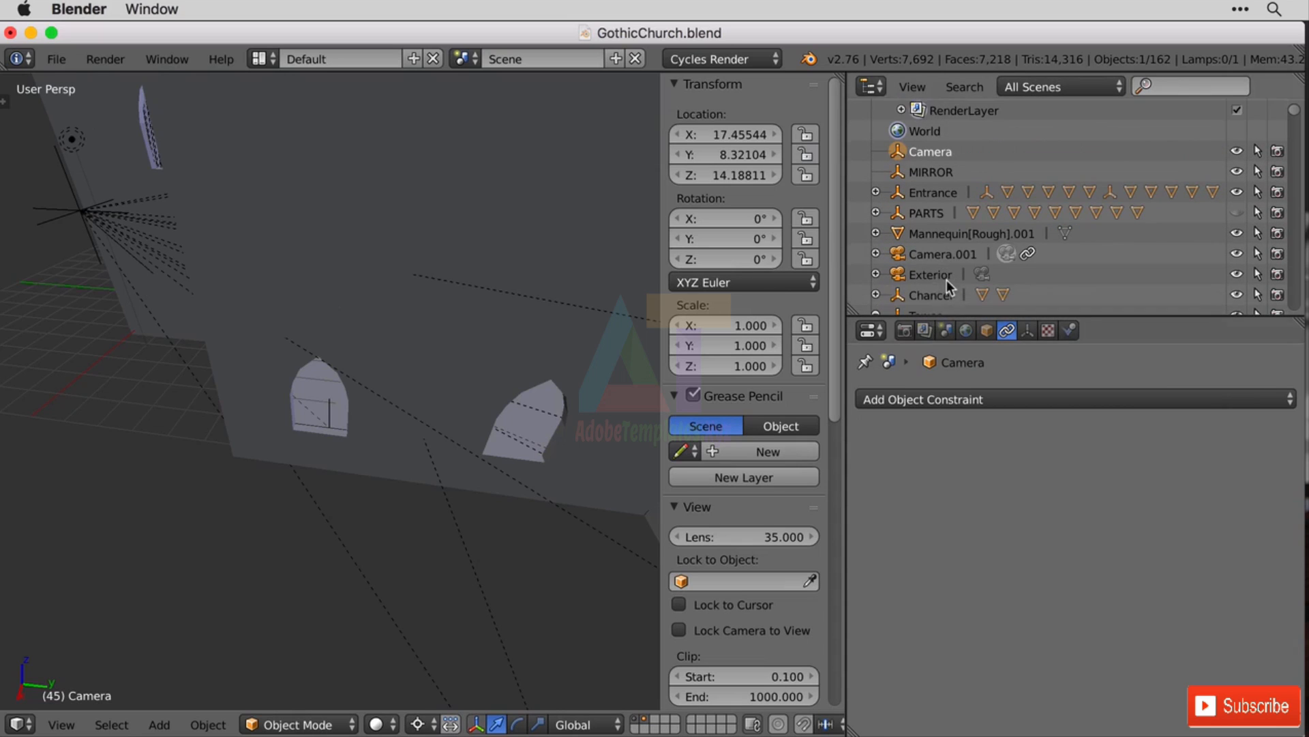
Step: Rename the original camera that carries the Track To constraint as Tracking Camera
{"action": "double_click", "coordinate": [947, 253]}
{"action": "type", "text": "Tr"}
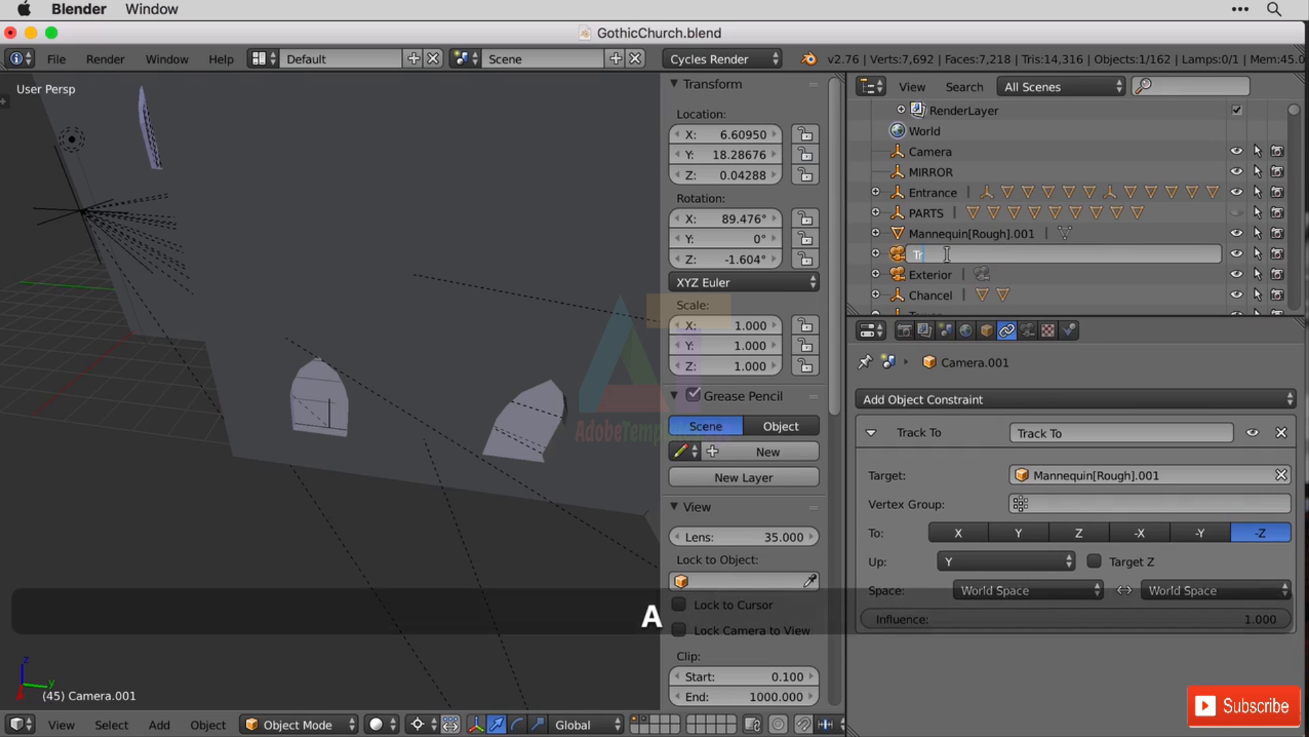
{"action": "type", "text": "acking Camera"}
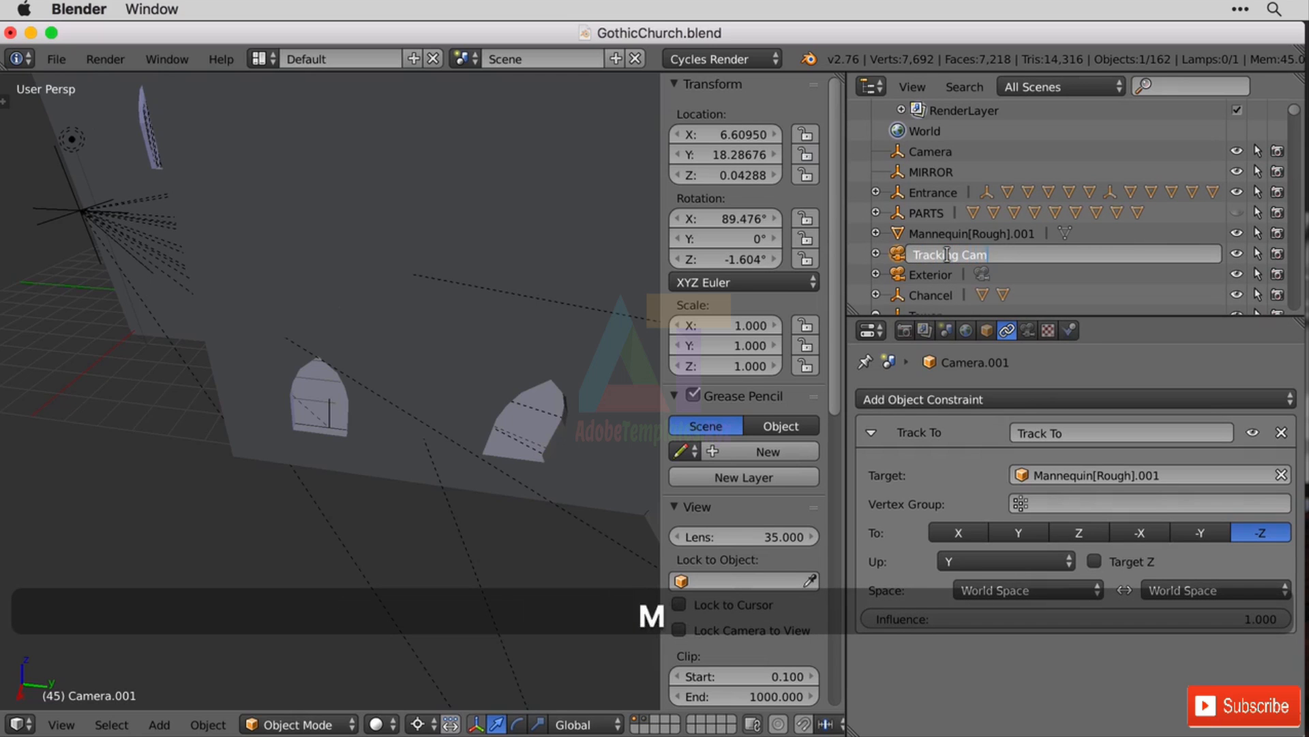
{"action": "key", "text": "Return"}
Step: Parent Tracking Camera and Exterior to the Camera empty and expand its hierarchy
{"action": "left_click_drag", "start_coordinate": [937, 260], "coordinate": [900, 160]}
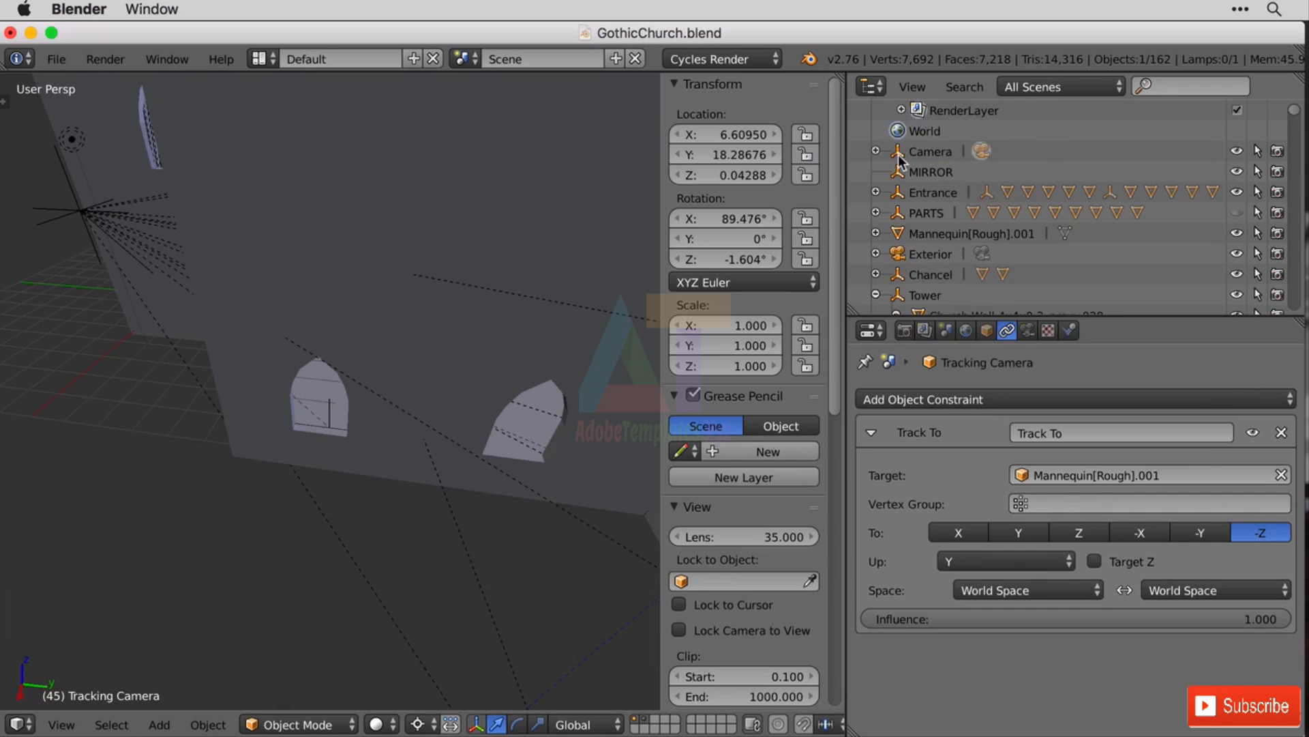
{"action": "left_click", "coordinate": [902, 272]}
{"action": "left_click_drag", "start_coordinate": [902, 254], "coordinate": [899, 158]}
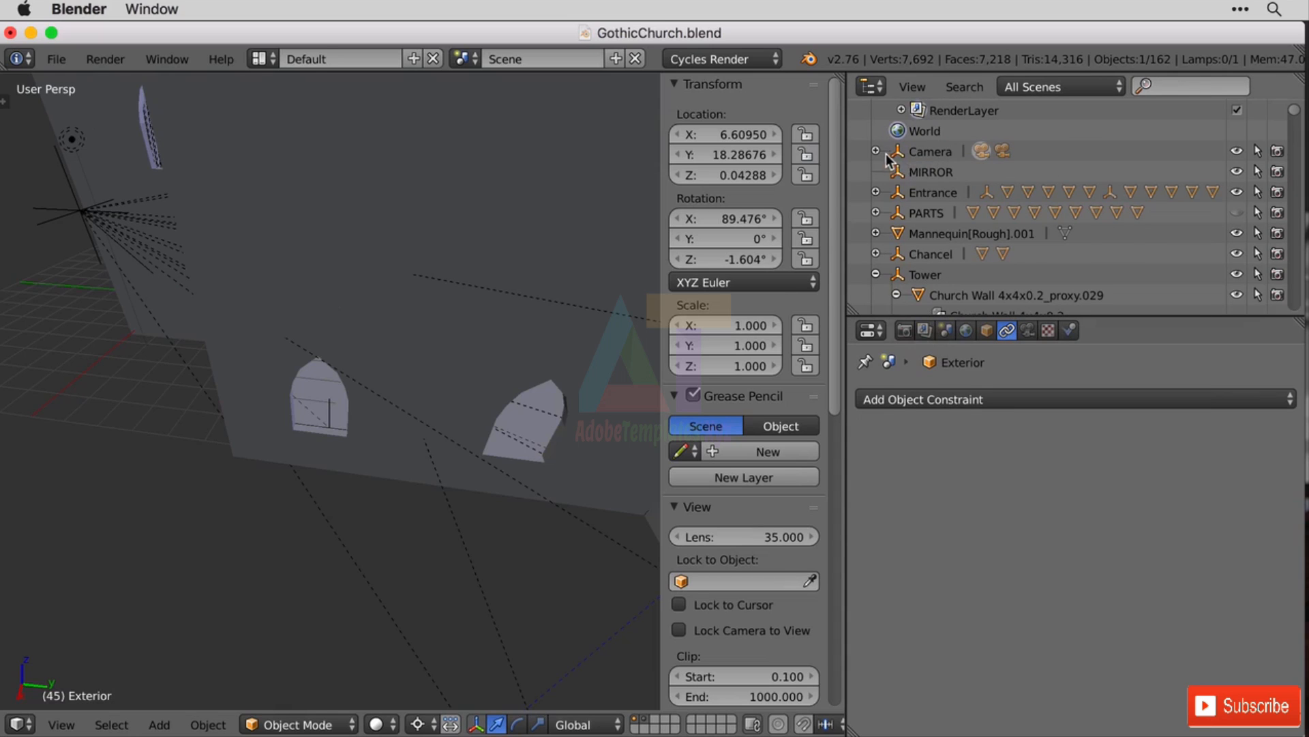
{"action": "left_click", "coordinate": [876, 151]}
Step: Duplicate the Exterior camera in place under the Camera empty
{"action": "left_click", "coordinate": [958, 189]}
{"action": "left_click", "coordinate": [944, 172]}
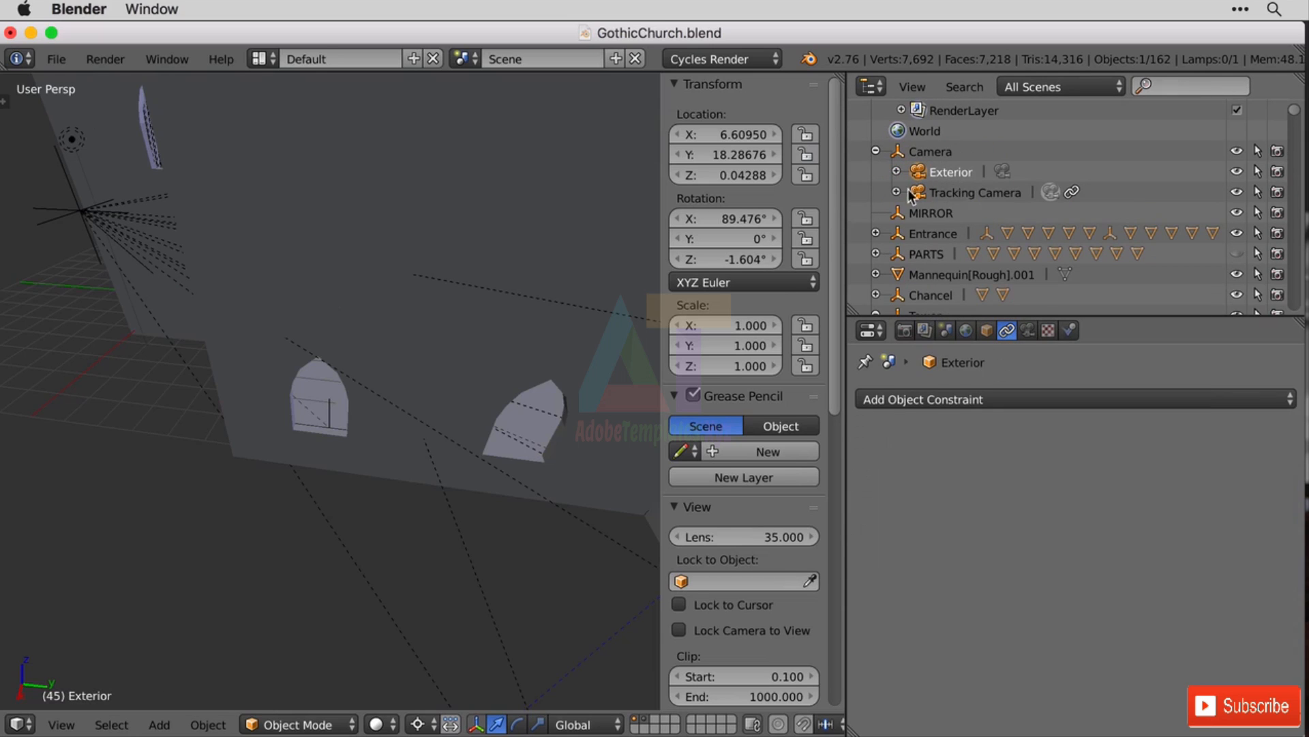
{"action": "key", "text": "shift+d"}
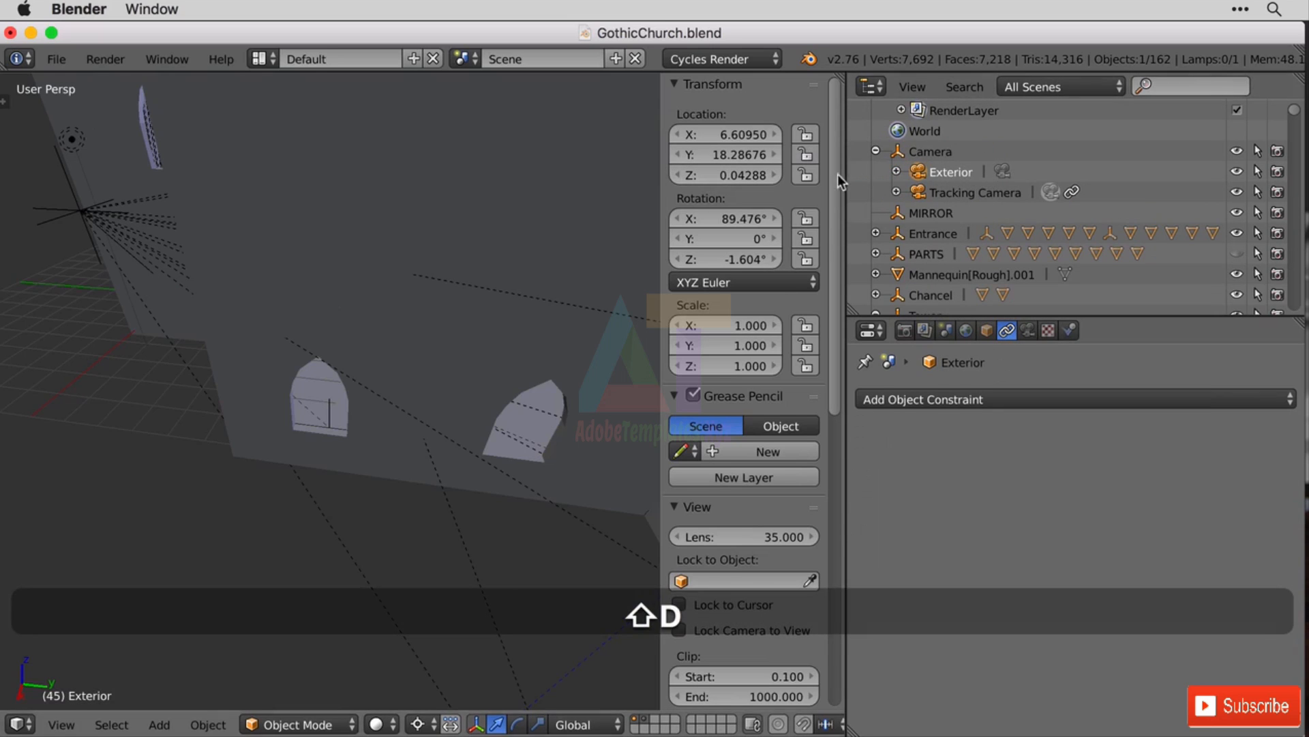
{"action": "key", "text": "shift+d"}
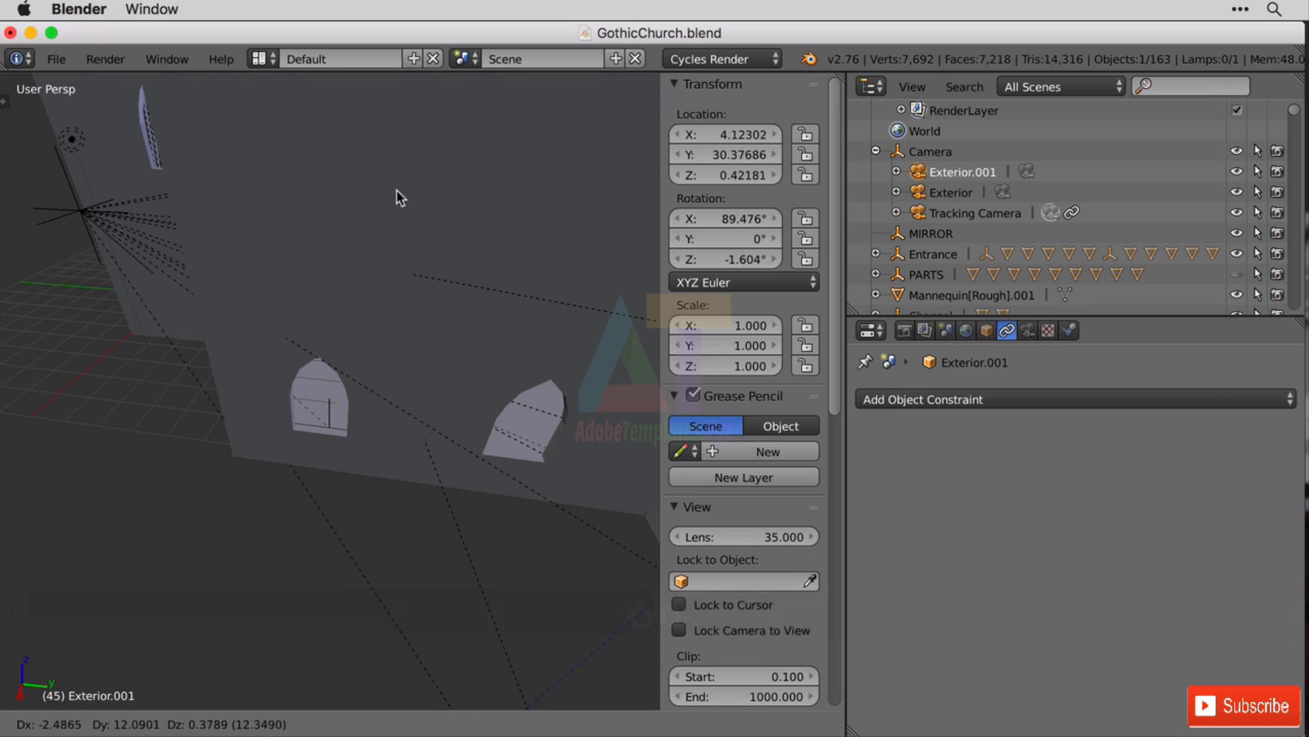
{"action": "key", "text": "Escape"}
Step: Rename the copy of the Exterior camera as Interior
{"action": "double_click", "coordinate": [930, 176]}
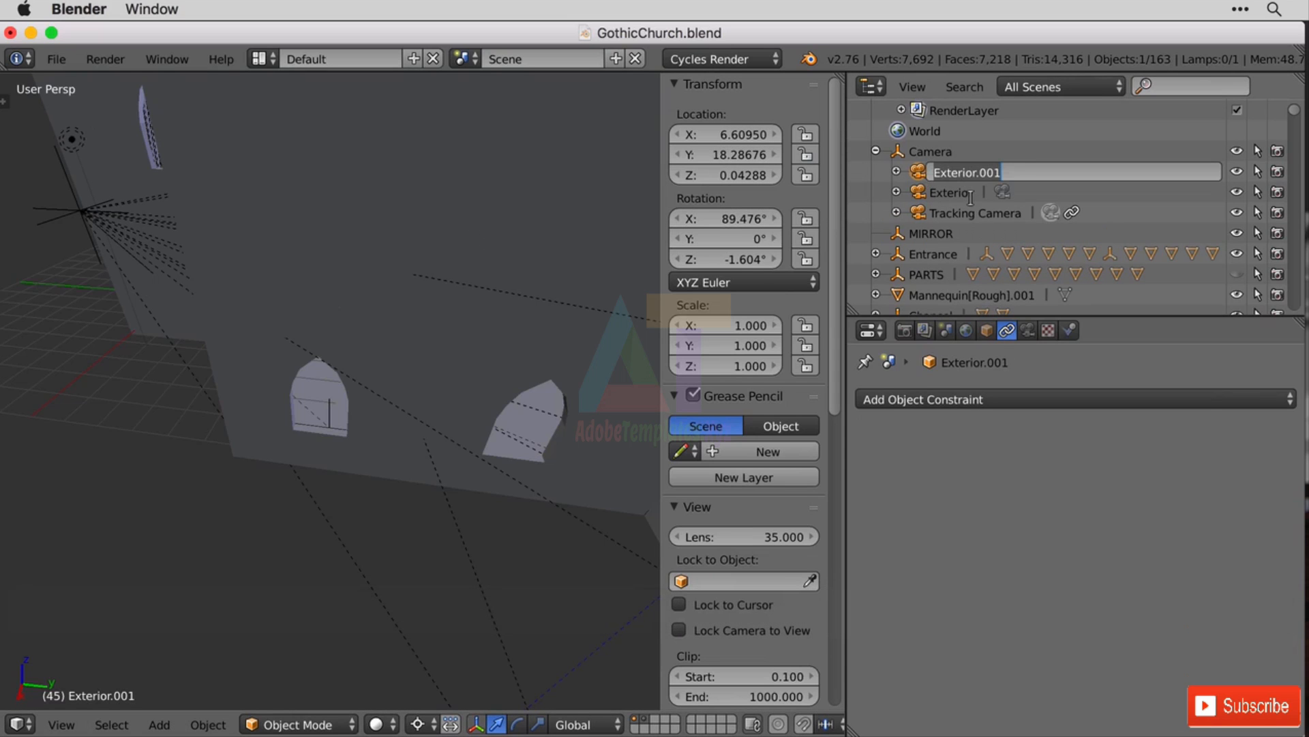
{"action": "type", "text": "Inter"}
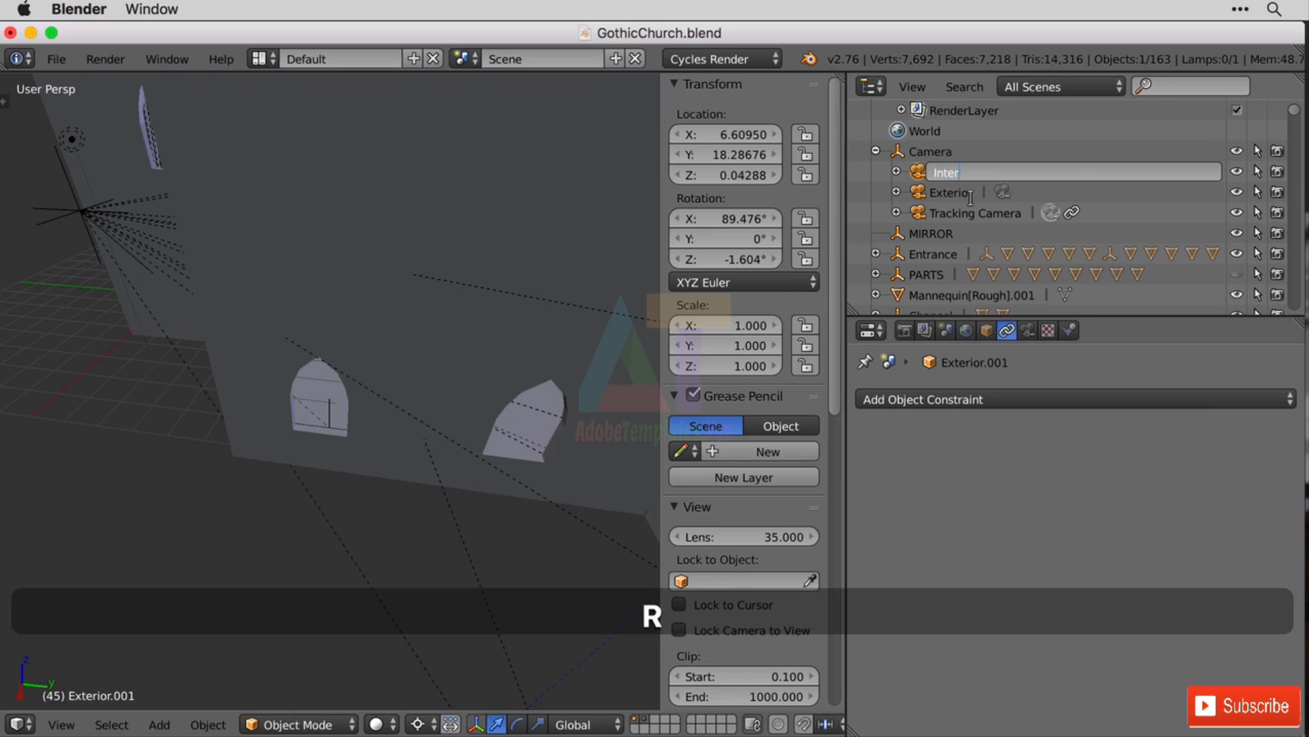
{"action": "type", "text": "ior"}
{"action": "key", "text": "Return"}
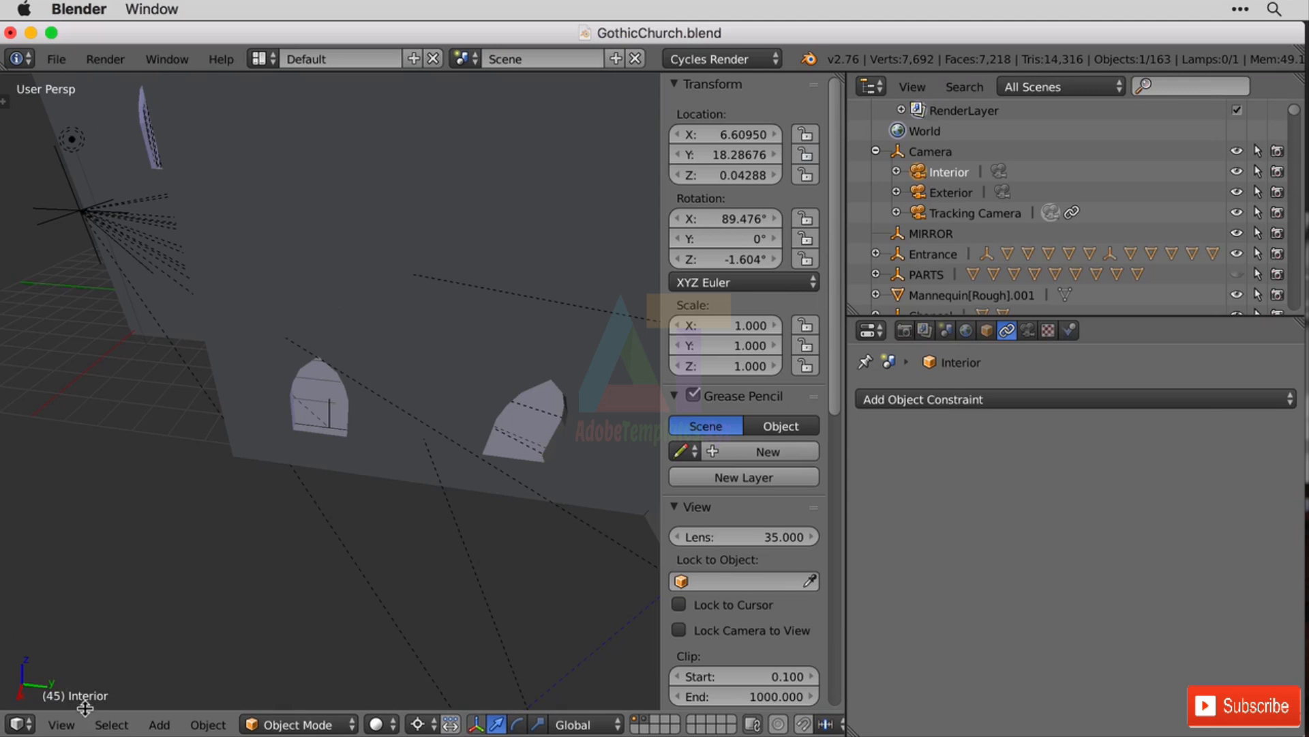
Step: Make the Interior camera the active scene camera and look through it
{"action": "left_click", "coordinate": [63, 725]}
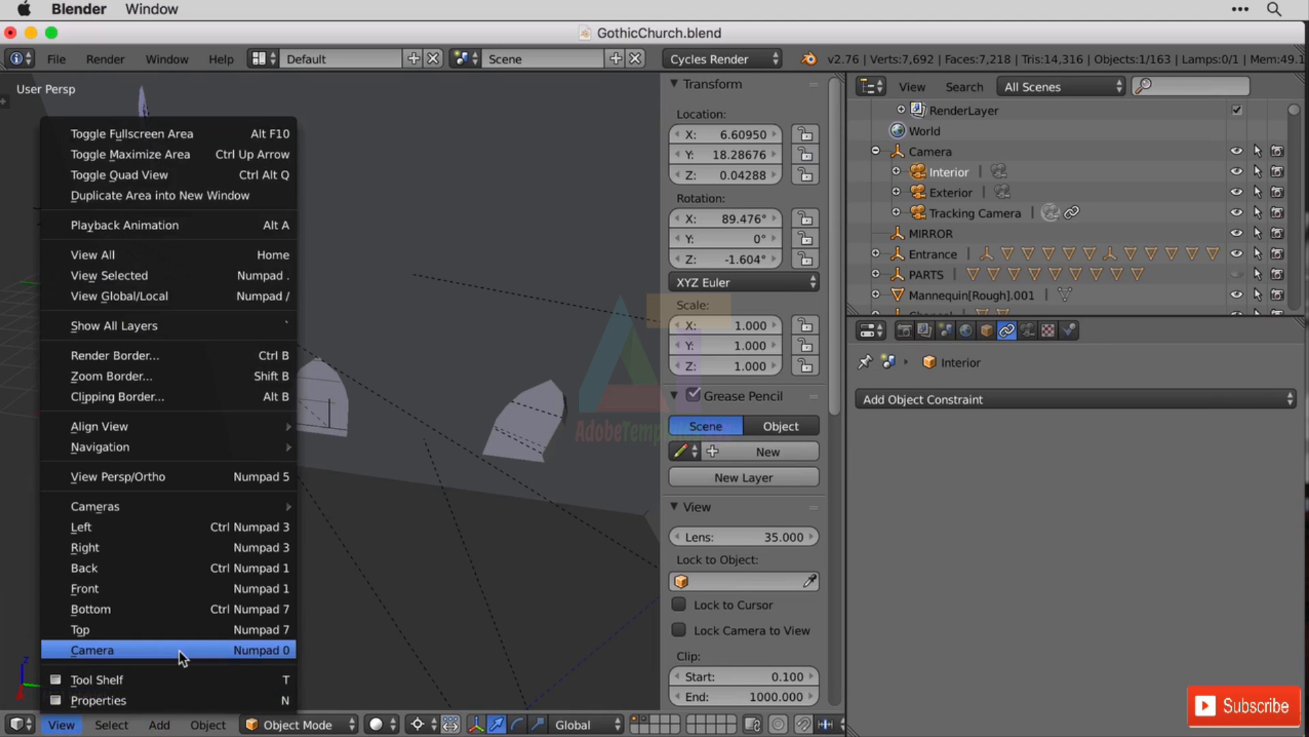
{"action": "mouse_move", "coordinate": [184, 505]}
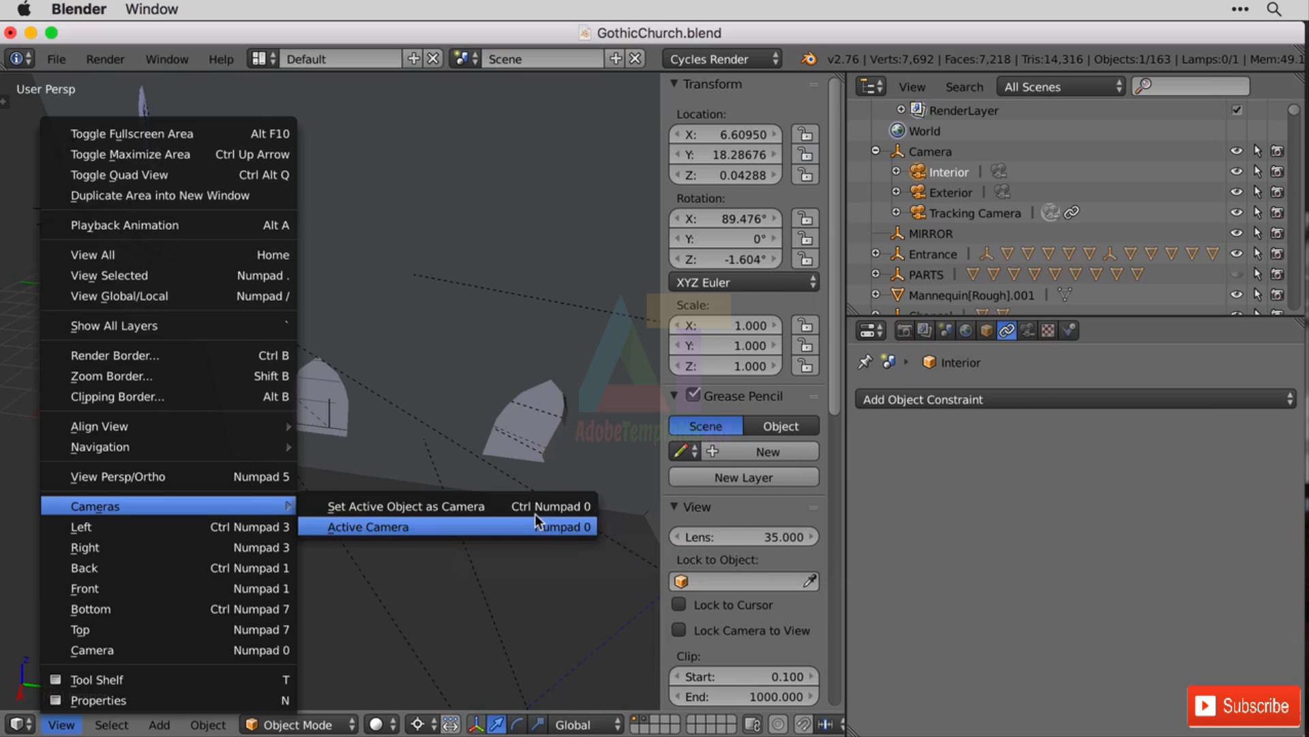
{"action": "left_click", "coordinate": [570, 508]}
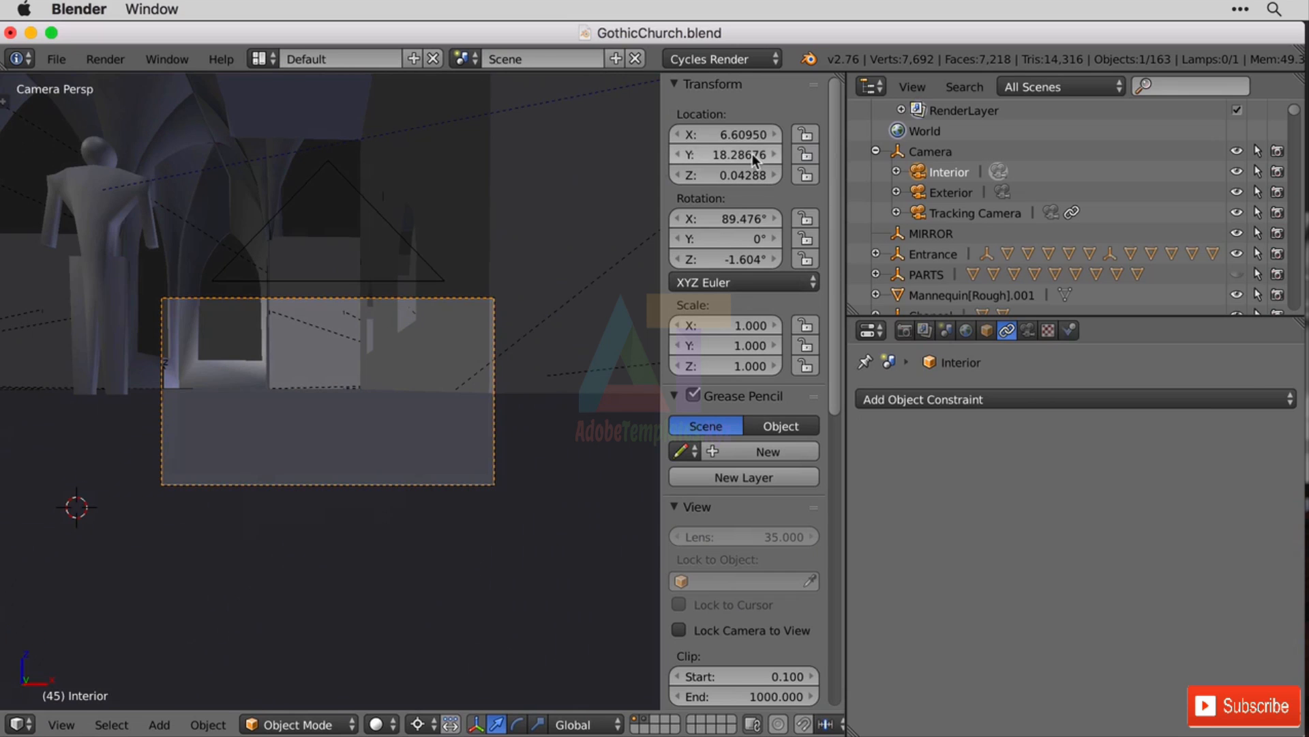
Step: Set the Interior camera's X and Y location to 0
{"action": "left_click", "coordinate": [740, 134]}
{"action": "type", "text": "0"}
{"action": "key", "text": "Return"}
{"action": "left_click", "coordinate": [732, 152]}
{"action": "type", "text": "0"}
{"action": "key", "text": "Return"}
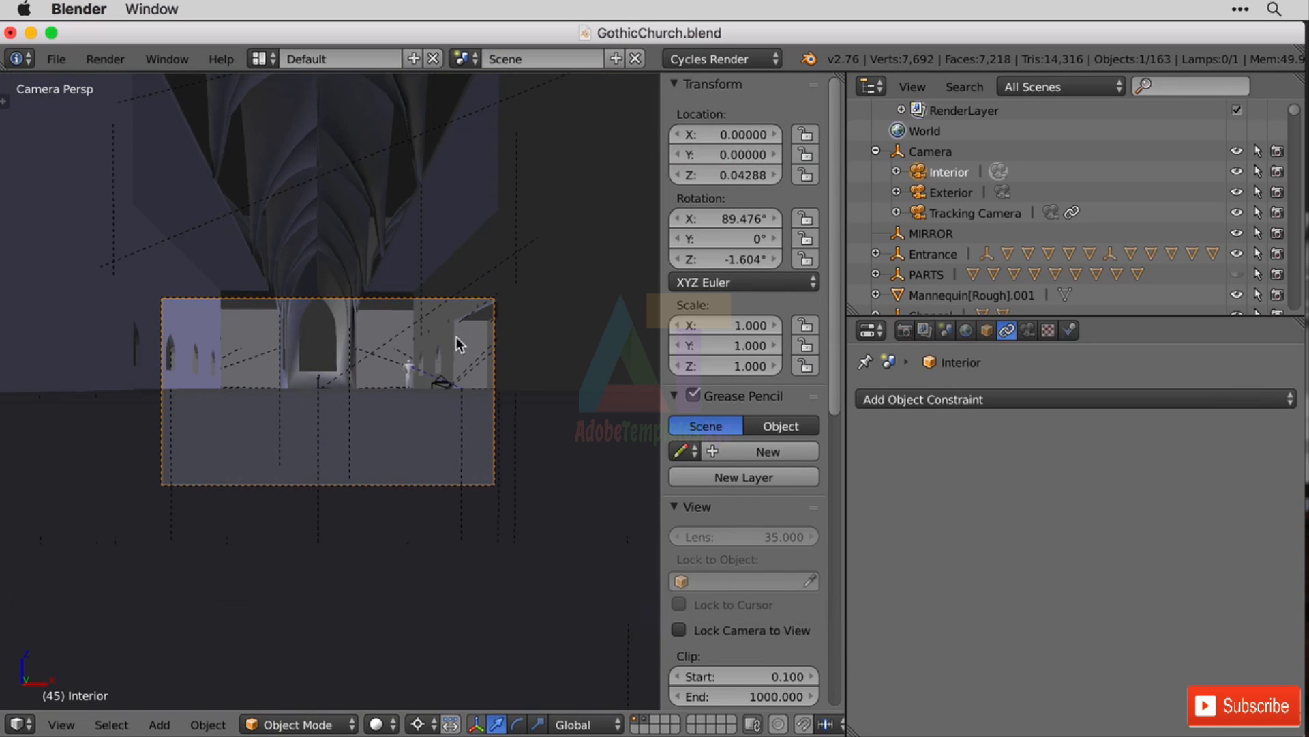
Step: Toggle Lock Camera to View while looking through the Interior camera, and enlarge the camera frame in the viewport
{"action": "middle_click_drag", "start_coordinate": [457, 332], "coordinate": [461, 363]}
{"action": "key", "text": "KP_0"}
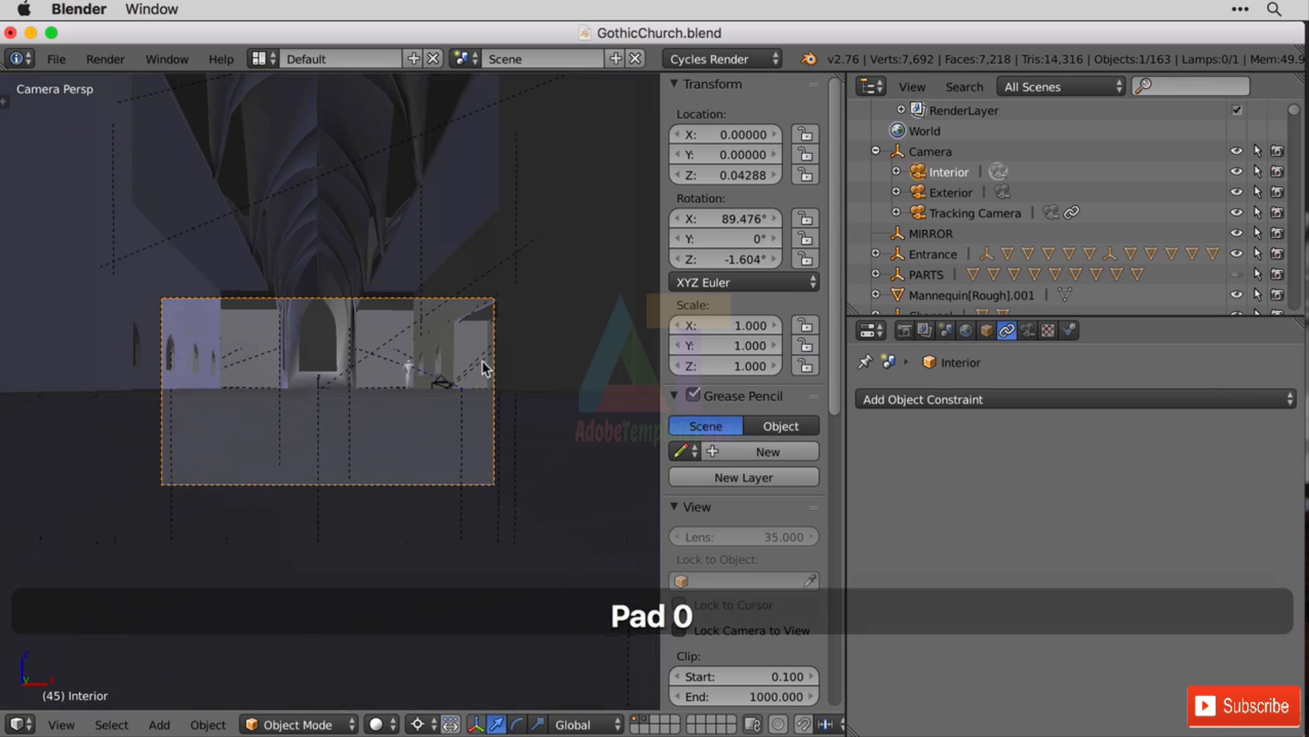
{"action": "scroll", "coordinate": [738, 539], "scroll_direction": "down", "scroll_amount": 4}
{"action": "scroll", "coordinate": [738, 561], "scroll_direction": "down", "scroll_amount": 4}
{"action": "left_click", "coordinate": [722, 426]}
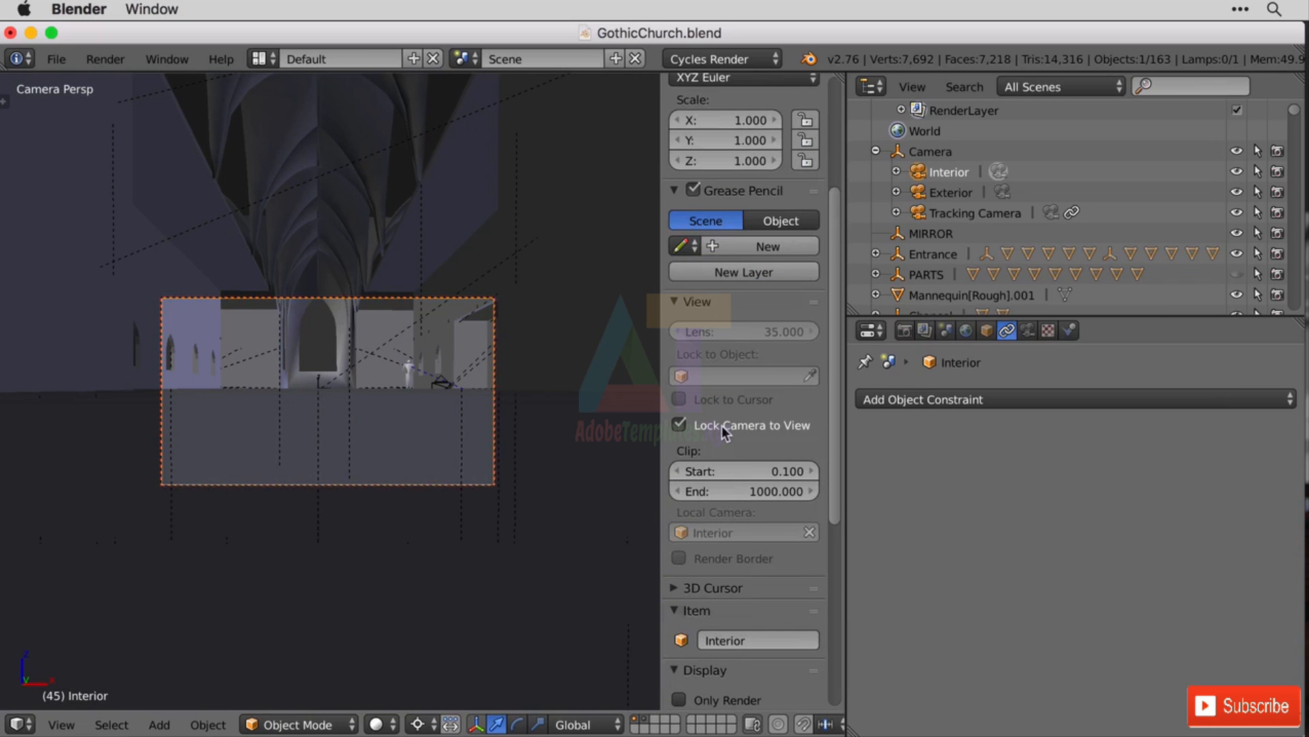
{"action": "scroll", "coordinate": [549, 459], "scroll_direction": "down", "scroll_amount": 3}
{"action": "scroll", "coordinate": [548, 458], "scroll_direction": "up", "scroll_amount": 3}
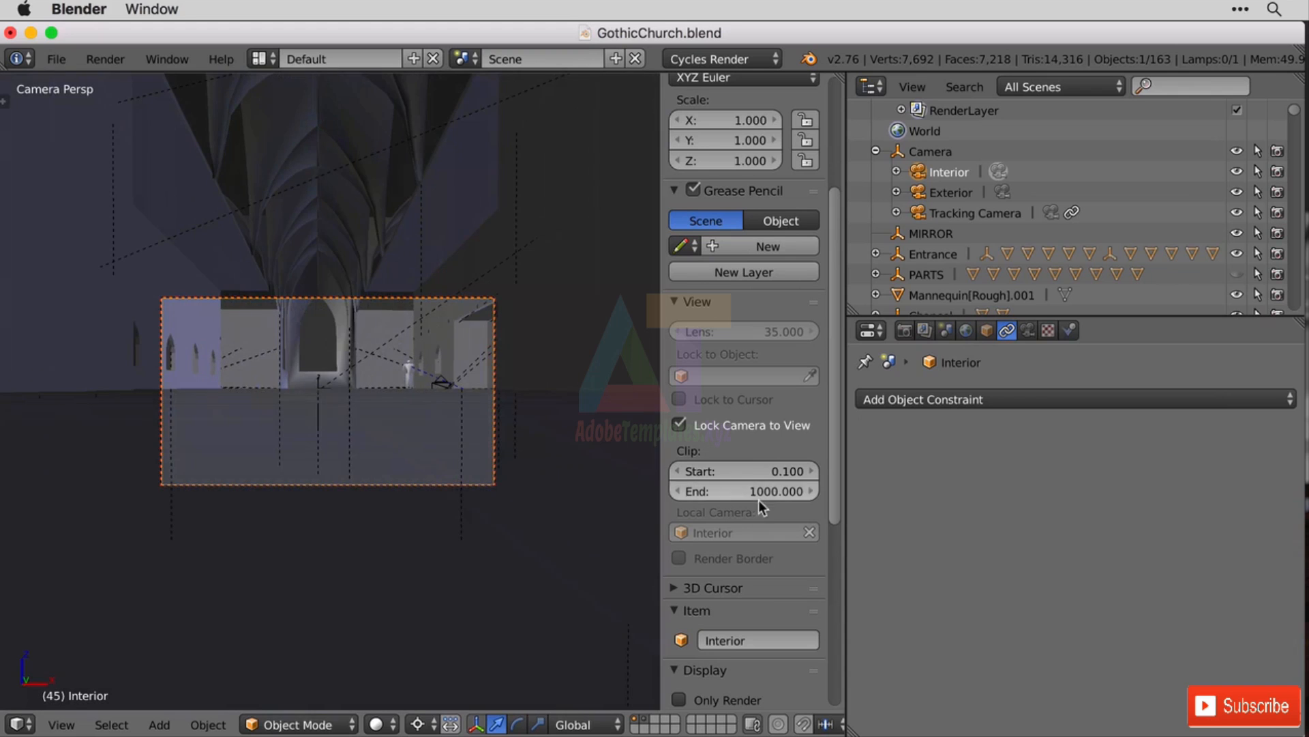
{"action": "scroll", "coordinate": [572, 420], "scroll_direction": "up", "scroll_amount": 5}
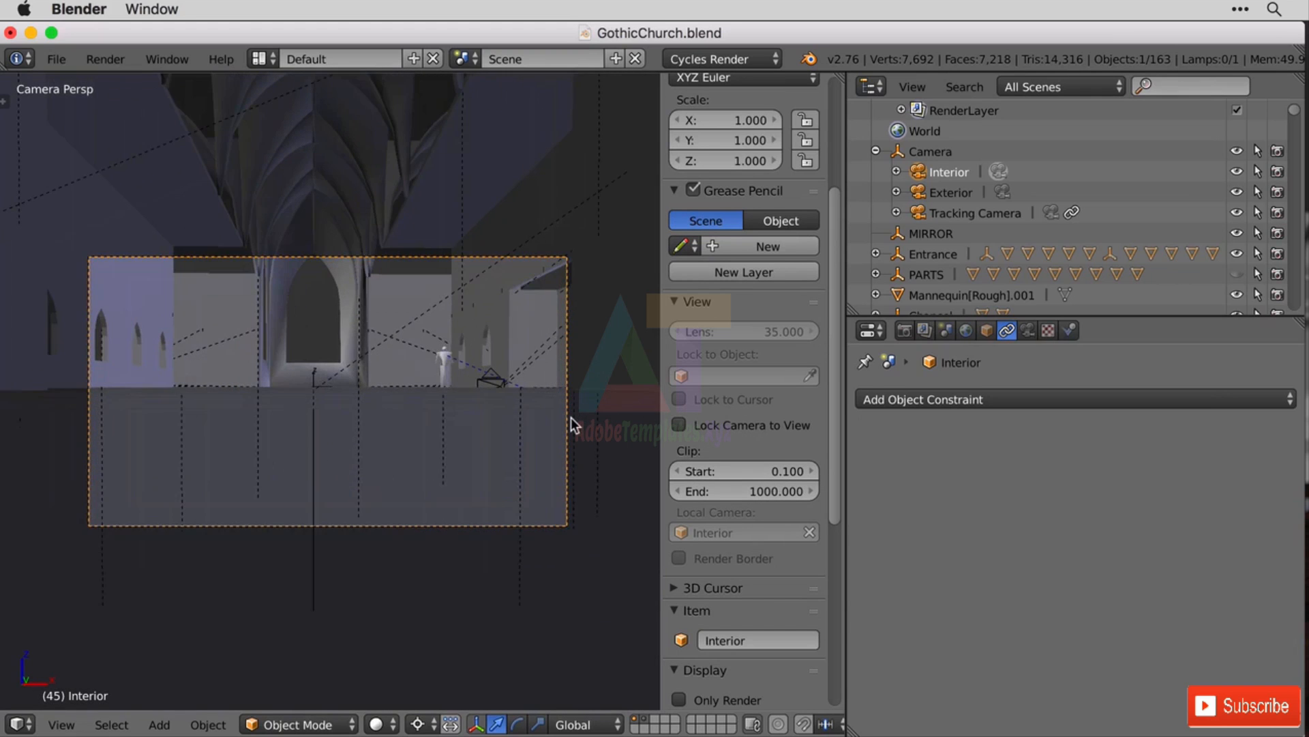
{"action": "scroll", "coordinate": [572, 418], "scroll_direction": "down", "scroll_amount": 1}
{"action": "scroll", "coordinate": [571, 418], "scroll_direction": "up", "scroll_amount": 1}
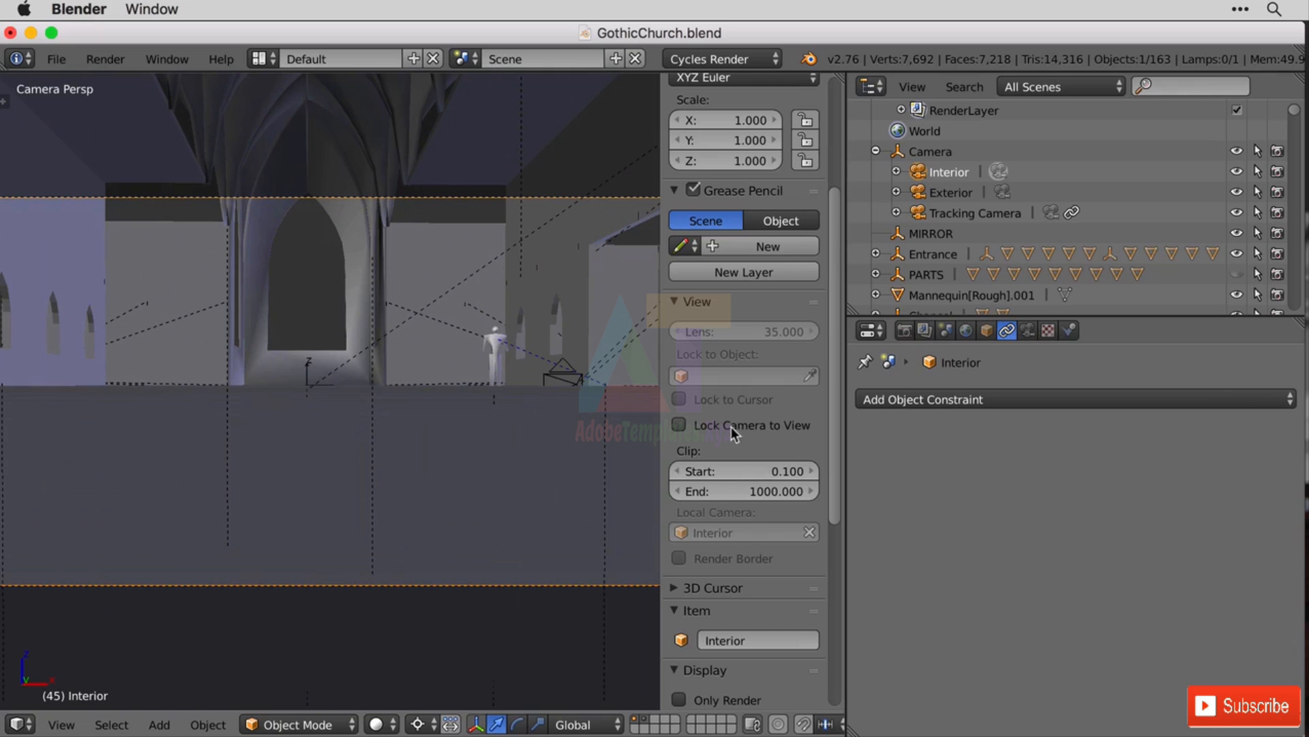
Step: Lock the Interior camera to the view and reposition it to frame the nave vaults centrally, with the floor low in frame
{"action": "left_click", "coordinate": [731, 427]}
{"action": "scroll", "coordinate": [396, 428], "scroll_direction": "up", "scroll_amount": 1}
{"action": "scroll", "coordinate": [396, 429], "scroll_direction": "down", "scroll_amount": 3}
{"action": "scroll", "coordinate": [396, 428], "scroll_direction": "up", "scroll_amount": 1}
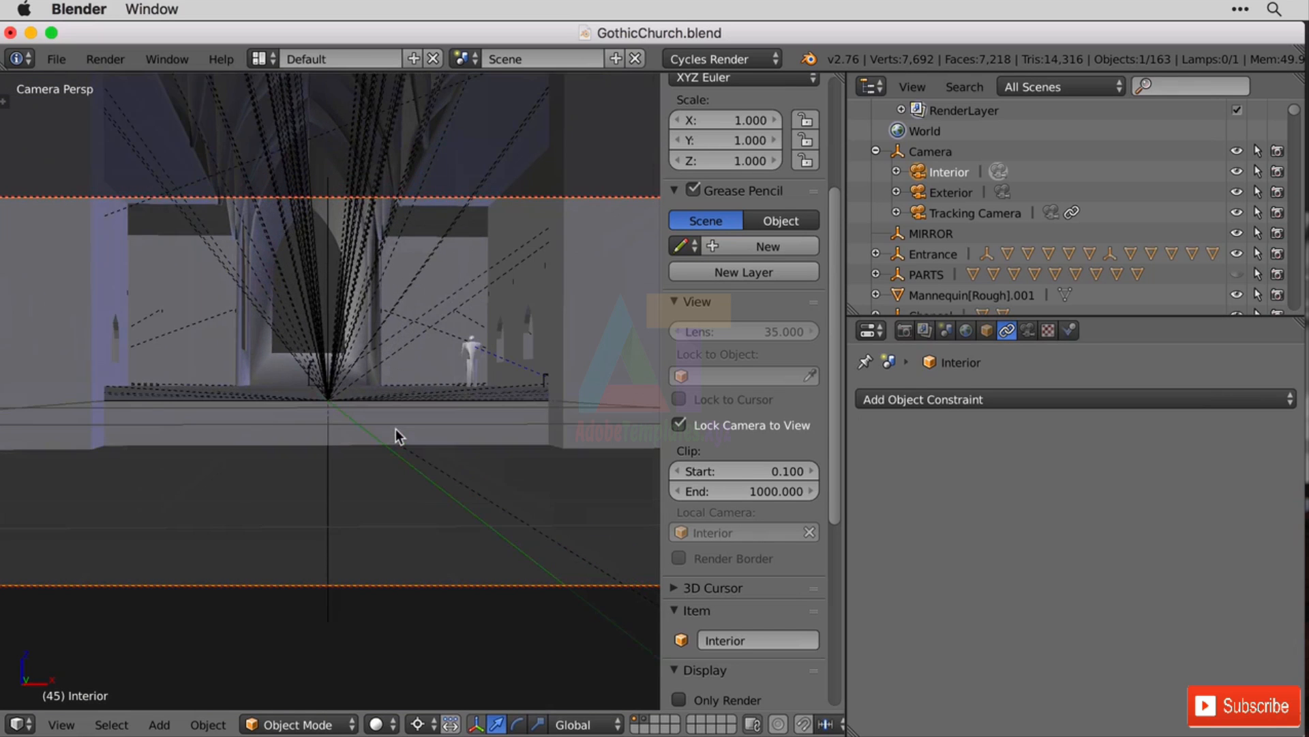
{"action": "scroll", "coordinate": [395, 429], "scroll_direction": "up", "scroll_amount": 1}
{"action": "middle_click_drag", "start_coordinate": [415, 382], "coordinate": [442, 415], "text": "shift"}
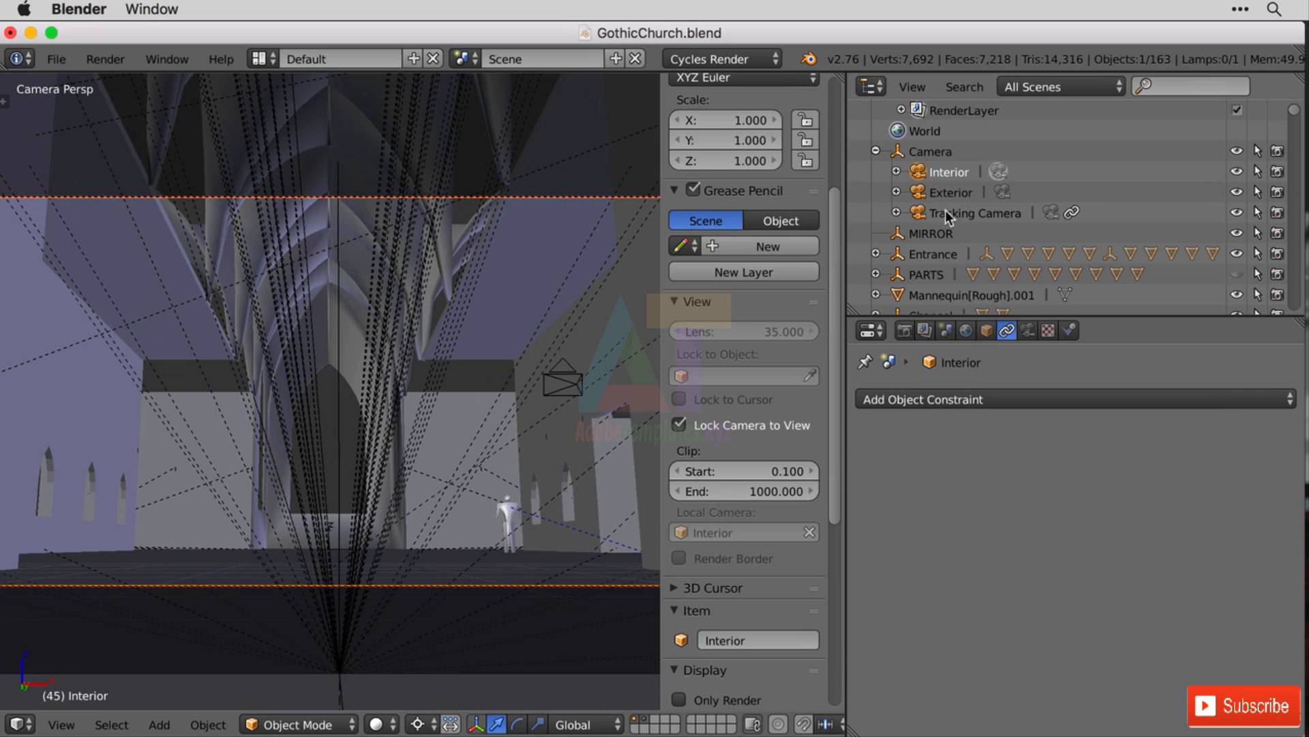
Step: Make Exterior the active camera and pull it back outside the church
{"action": "left_click", "coordinate": [924, 195]}
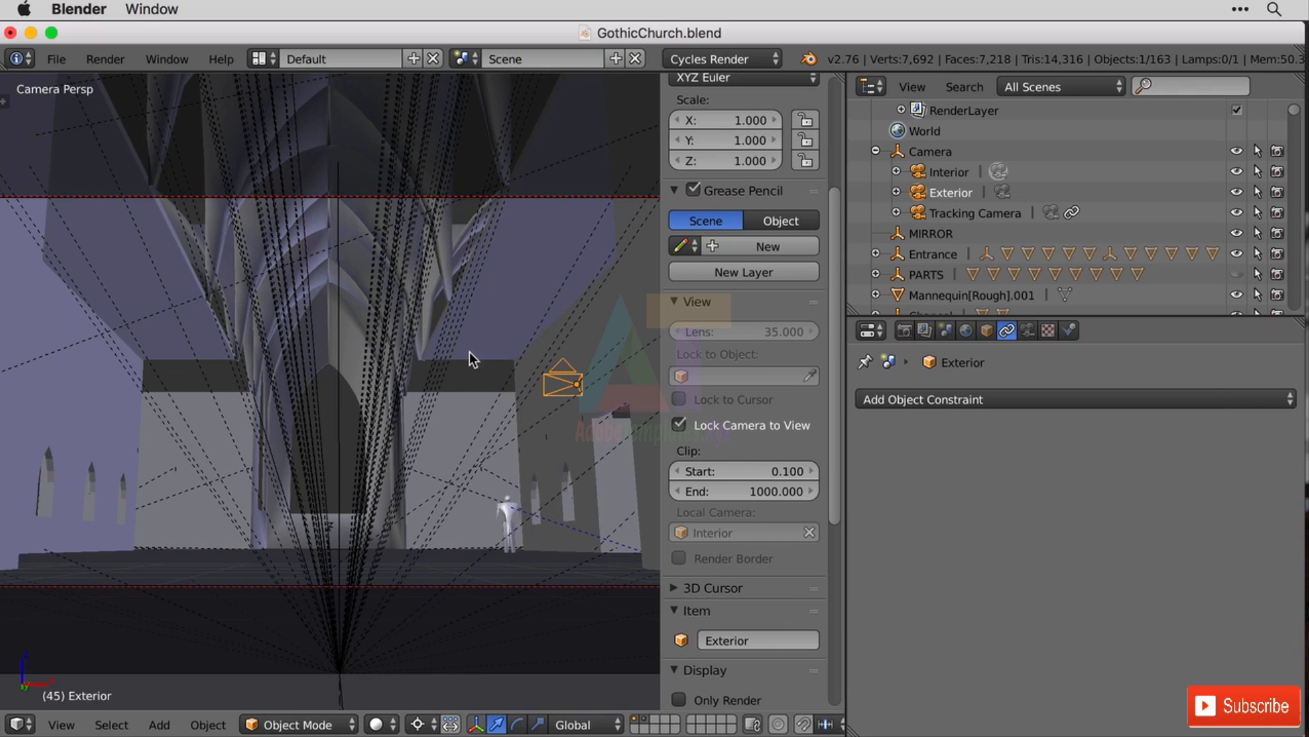
{"action": "key", "text": "ctrl+KP_0"}
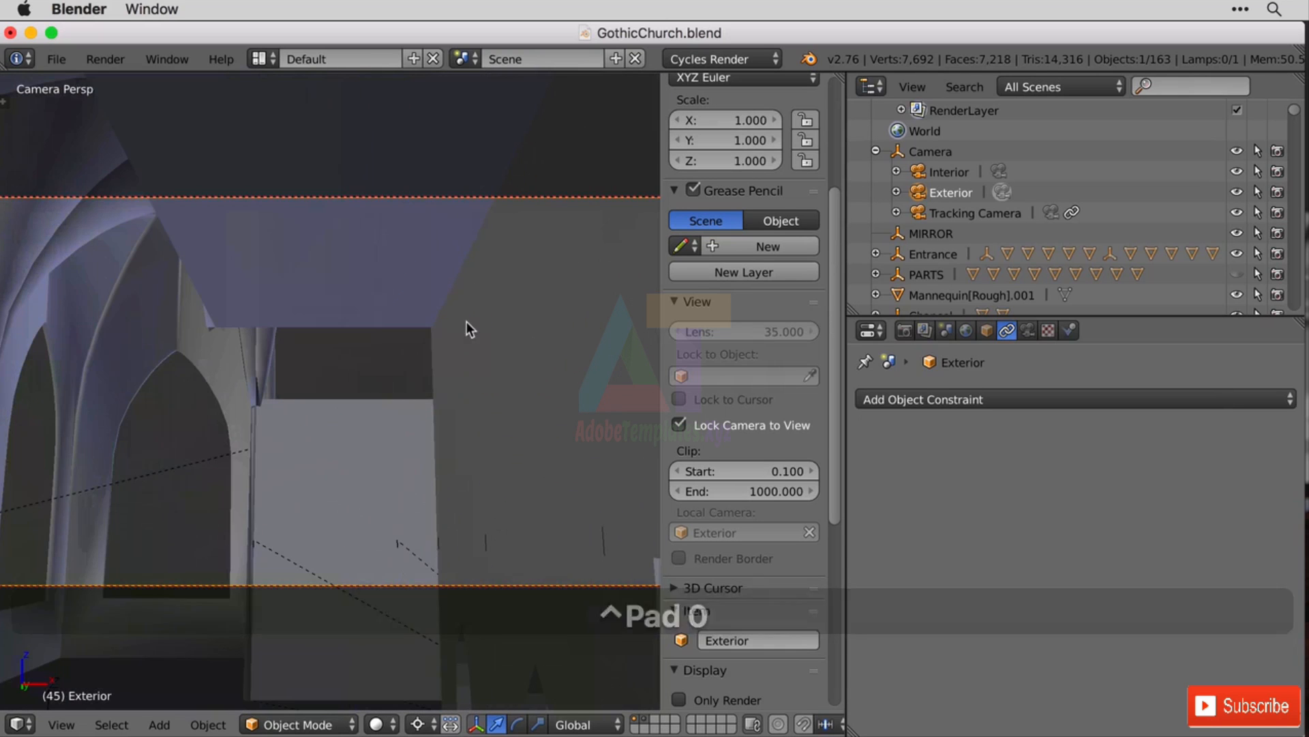
{"action": "scroll", "coordinate": [457, 335], "scroll_direction": "down", "scroll_amount": 5}
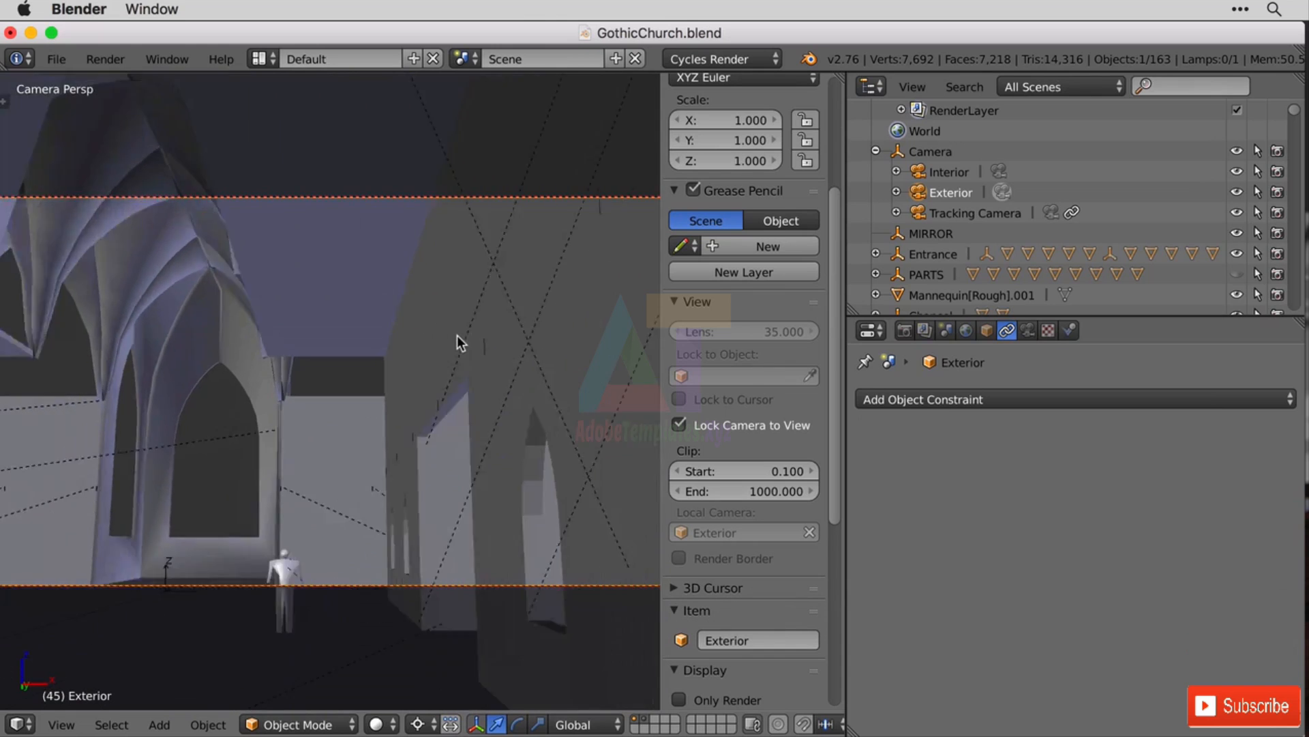
{"action": "scroll", "coordinate": [457, 334], "scroll_direction": "down", "scroll_amount": 10}
{"action": "scroll", "coordinate": [457, 334], "scroll_direction": "up", "scroll_amount": 2}
{"action": "middle_click_drag", "start_coordinate": [494, 339], "coordinate": [469, 350]}
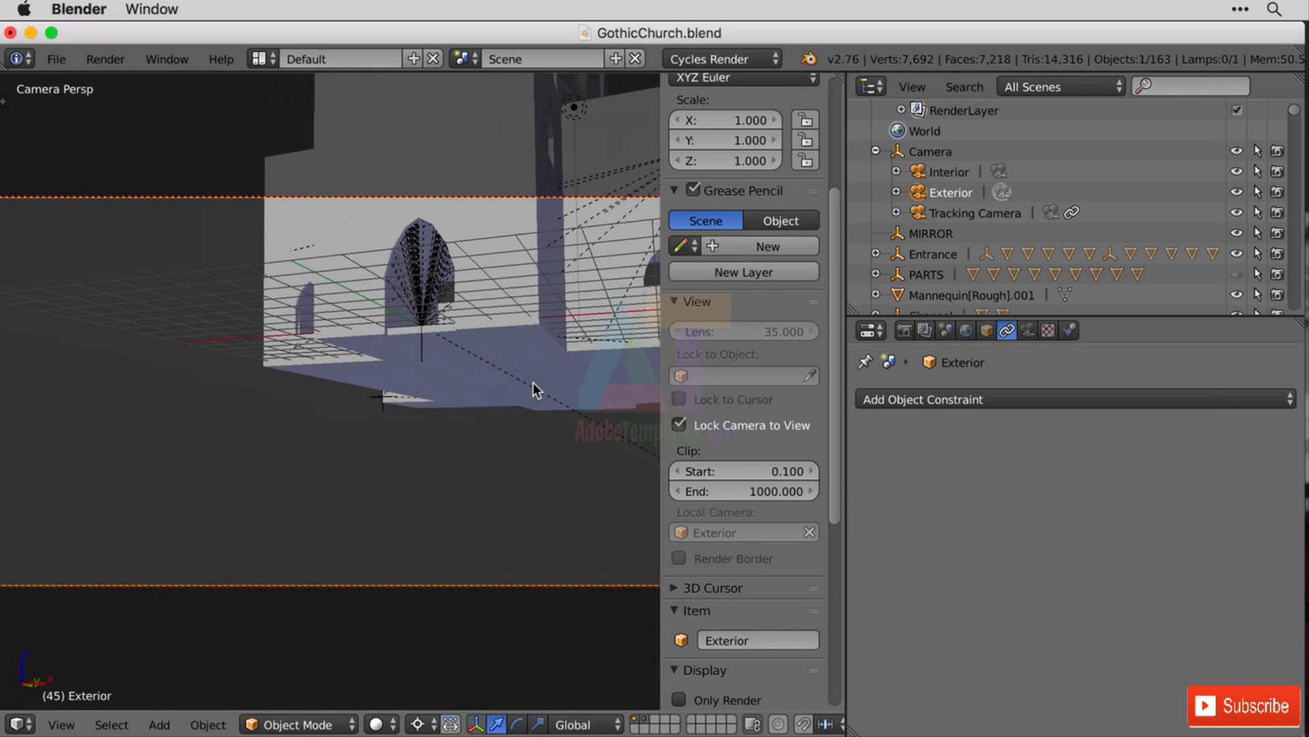
Step: Position the Exterior camera to frame the whole church with its tower from a front corner, and unlock it from the view
{"action": "middle_click_drag", "start_coordinate": [549, 377], "coordinate": [322, 511], "text": "shift"}
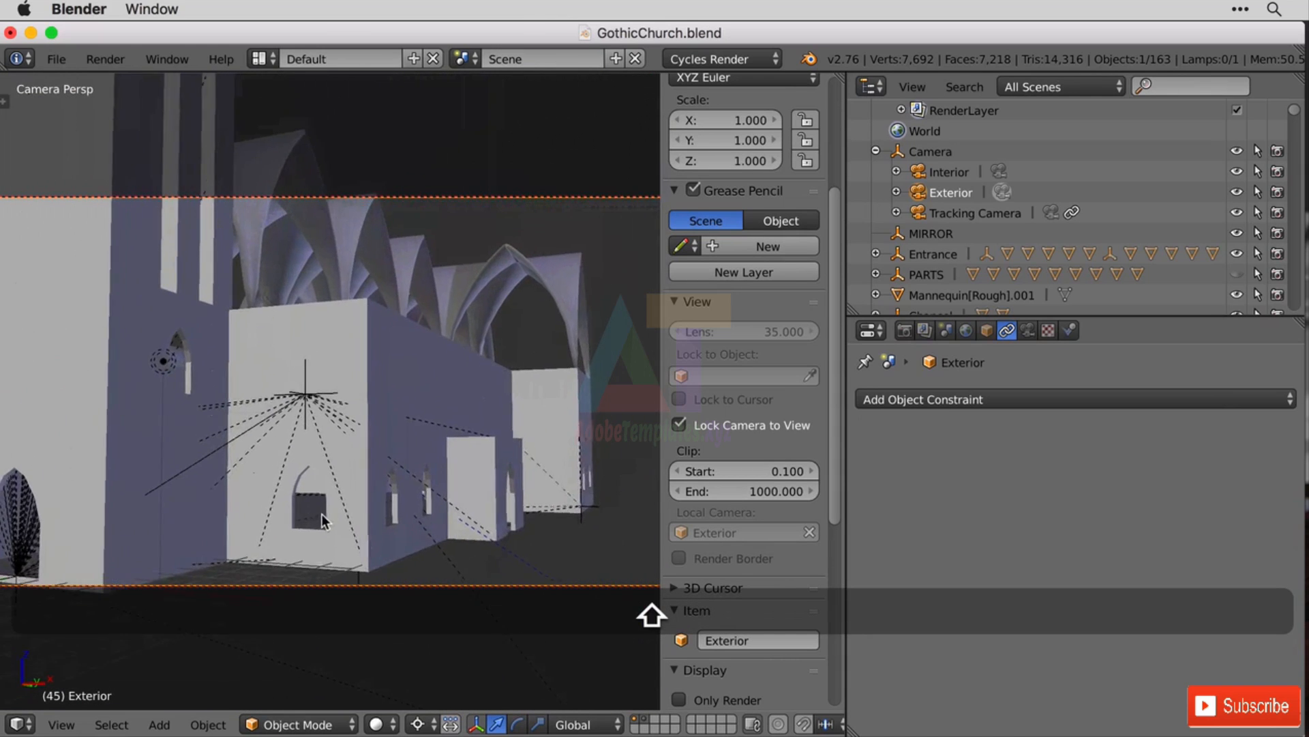
{"action": "scroll", "coordinate": [427, 460], "scroll_direction": "down", "scroll_amount": 6}
{"action": "middle_click_drag", "start_coordinate": [427, 460], "coordinate": [461, 501], "text": "shift"}
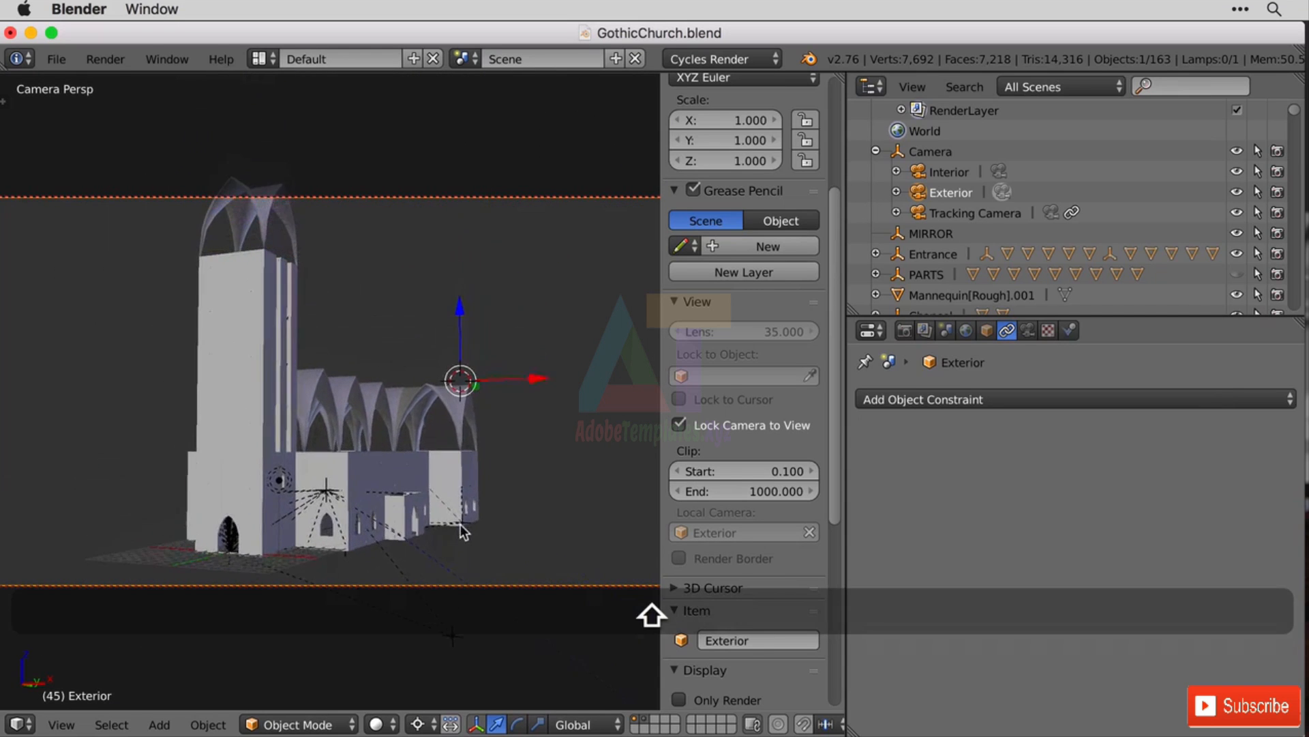
{"action": "middle_click_drag", "start_coordinate": [536, 535], "coordinate": [379, 436], "text": "shift"}
{"action": "scroll", "coordinate": [428, 423], "scroll_direction": "up", "scroll_amount": 1}
{"action": "scroll", "coordinate": [428, 424], "scroll_direction": "down", "scroll_amount": 1}
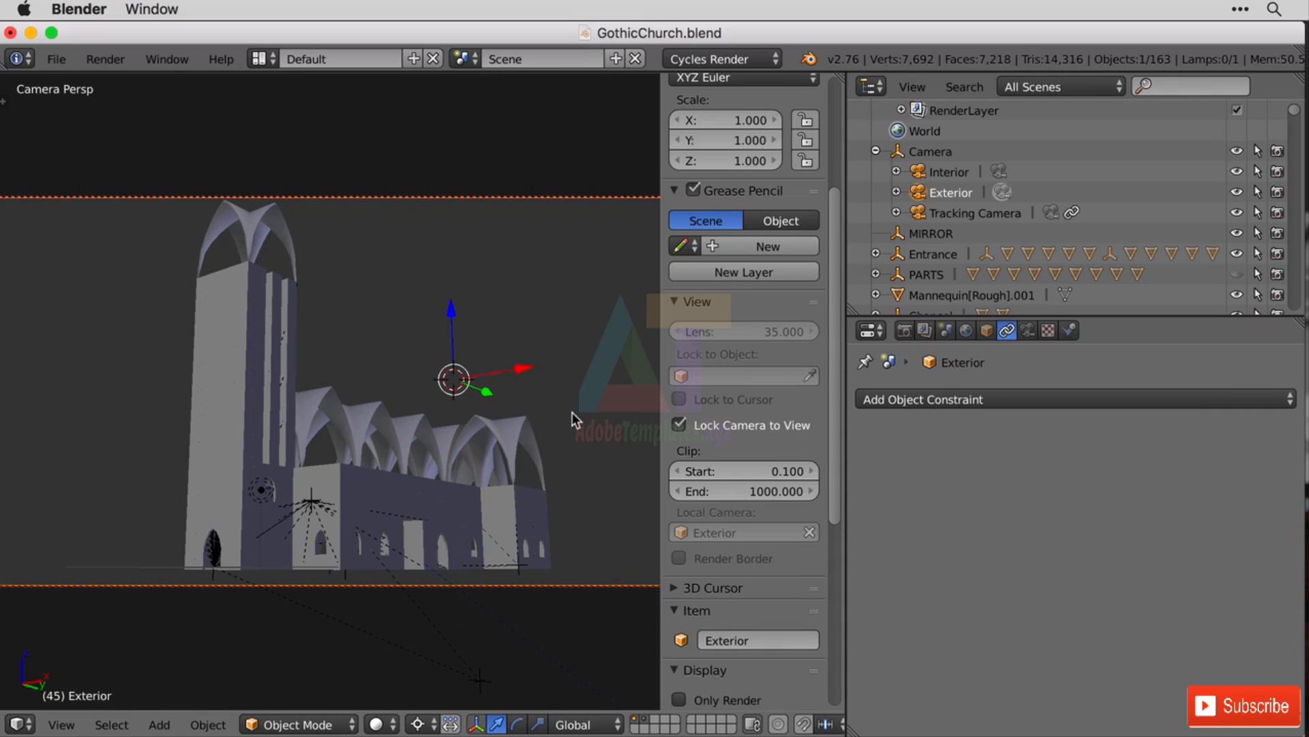
{"action": "left_click", "coordinate": [730, 421]}
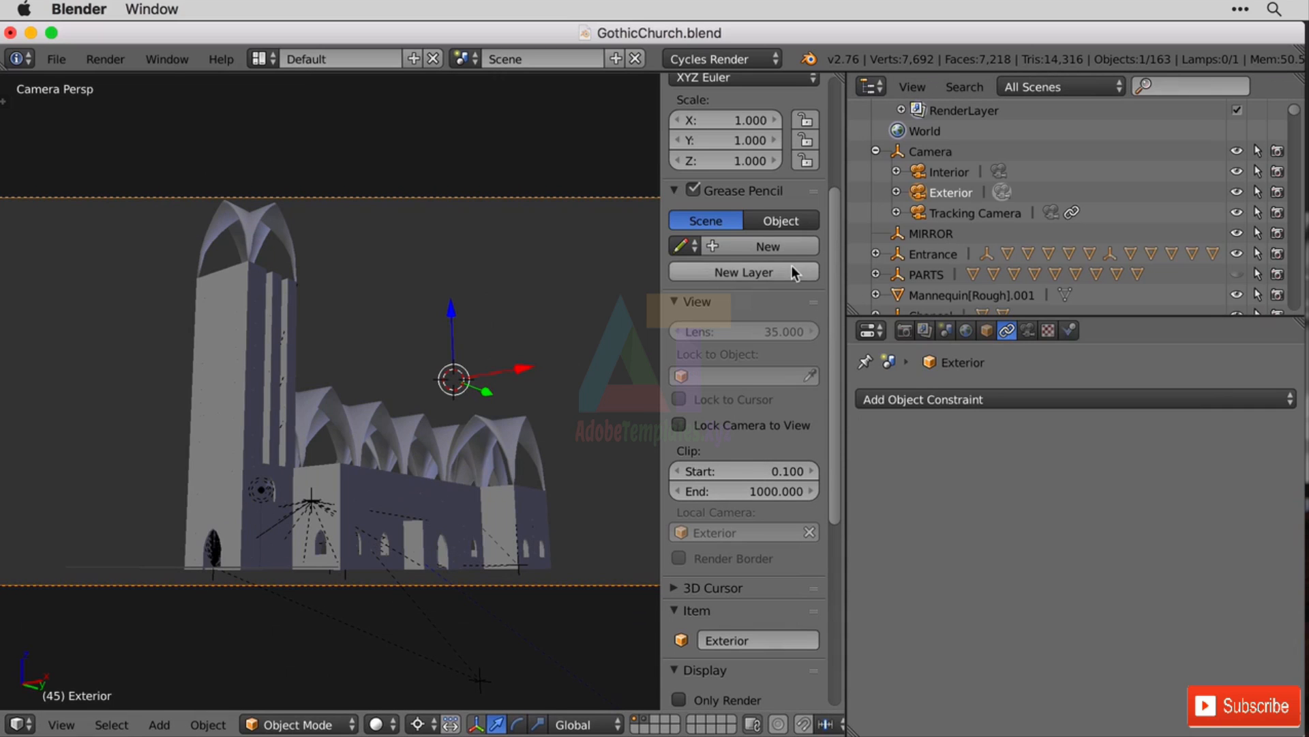
Step: Reset the 3D cursor to the scene origin and add a mesh plane there
{"action": "key", "text": "shift+c"}
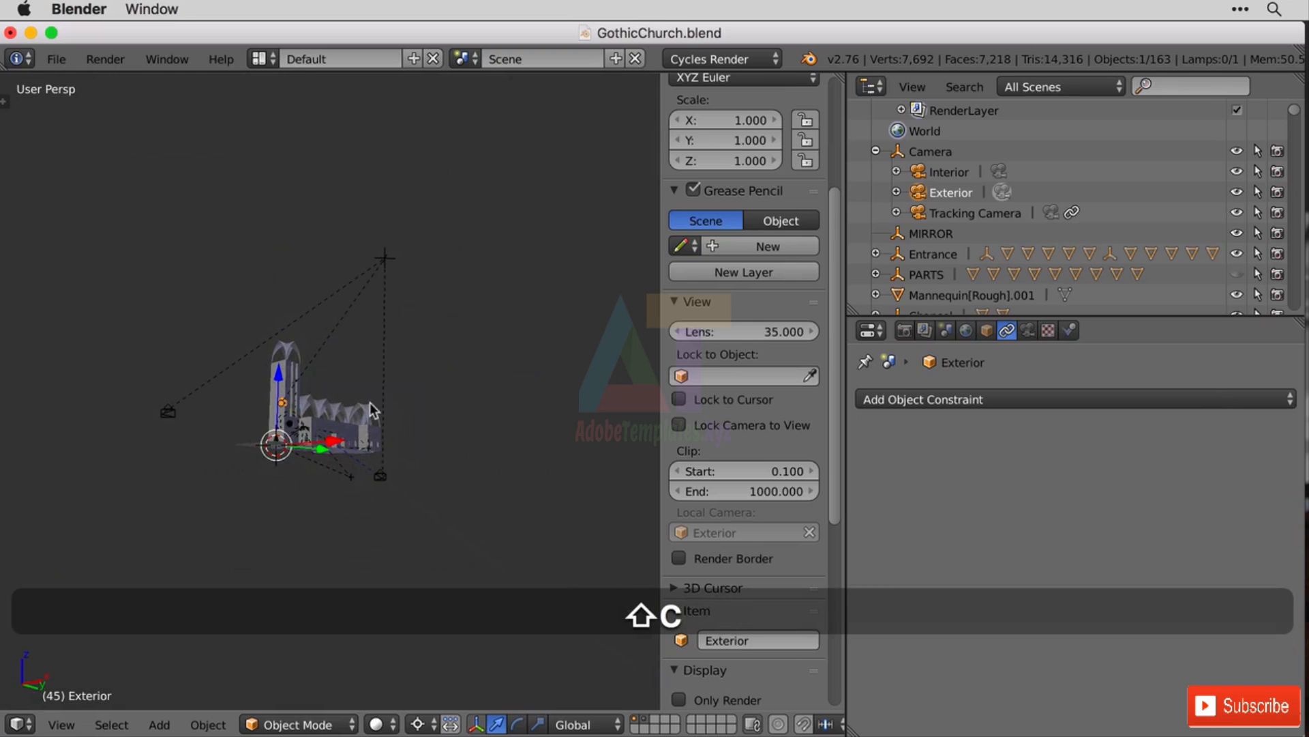
{"action": "key", "text": "shift+a"}
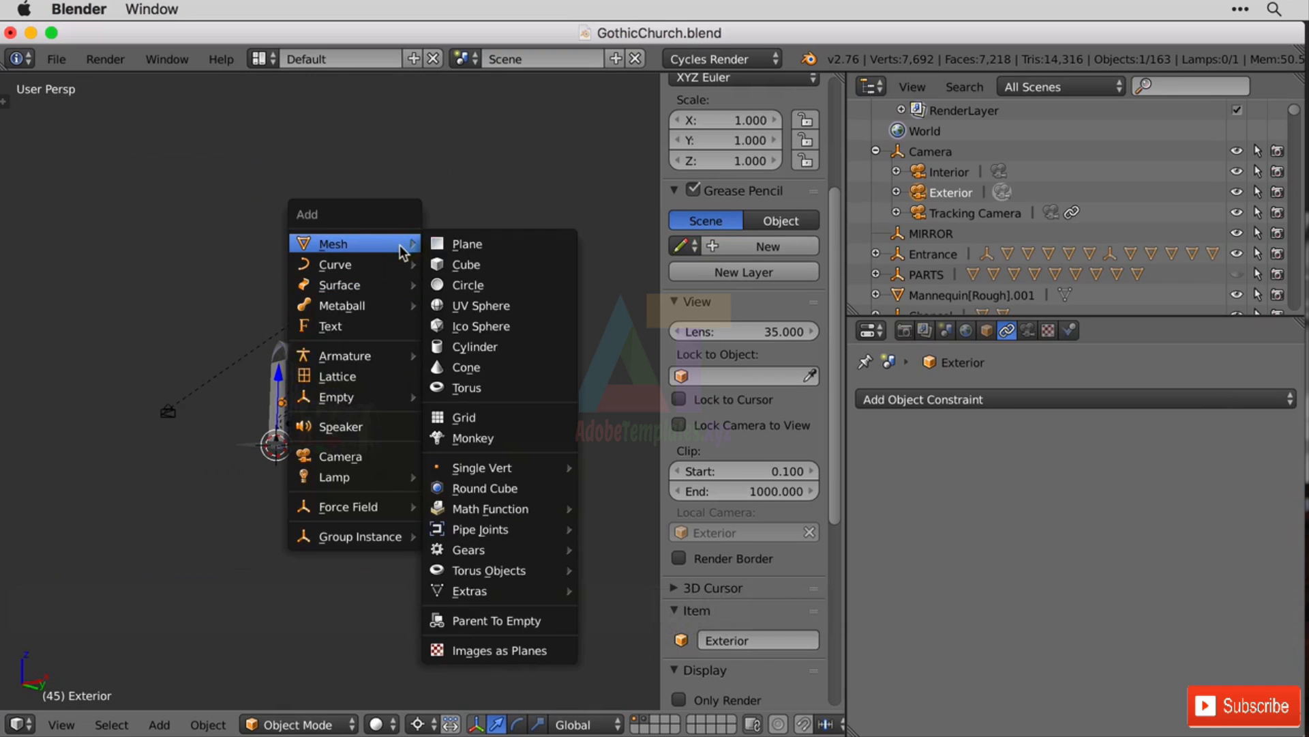
{"action": "left_click", "coordinate": [471, 247]}
Step: Scale the plane to about 94 units square and move it about 20 units along Y beneath the church
{"action": "middle_click_drag", "start_coordinate": [444, 356], "coordinate": [375, 503]}
{"action": "key", "text": "s"}
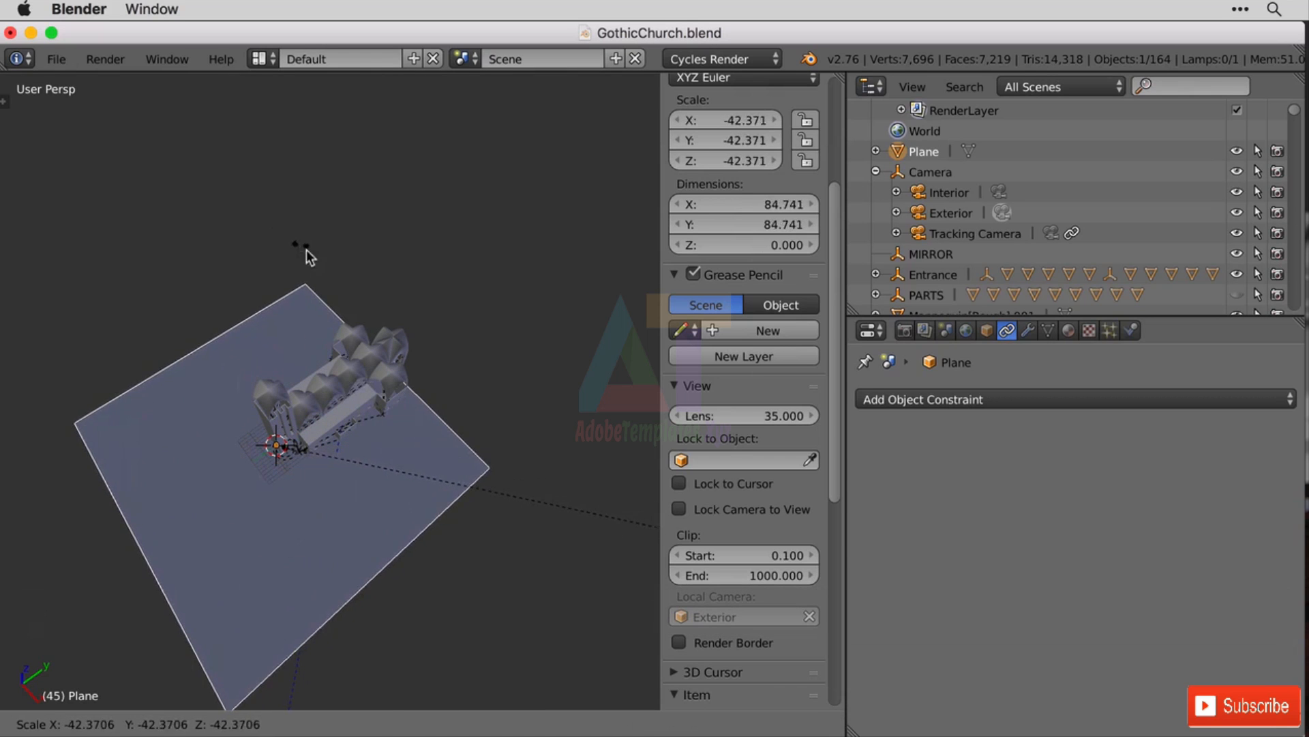
{"action": "left_click", "coordinate": [481, 382]}
{"action": "left_click_drag", "start_coordinate": [333, 411], "coordinate": [391, 378]}
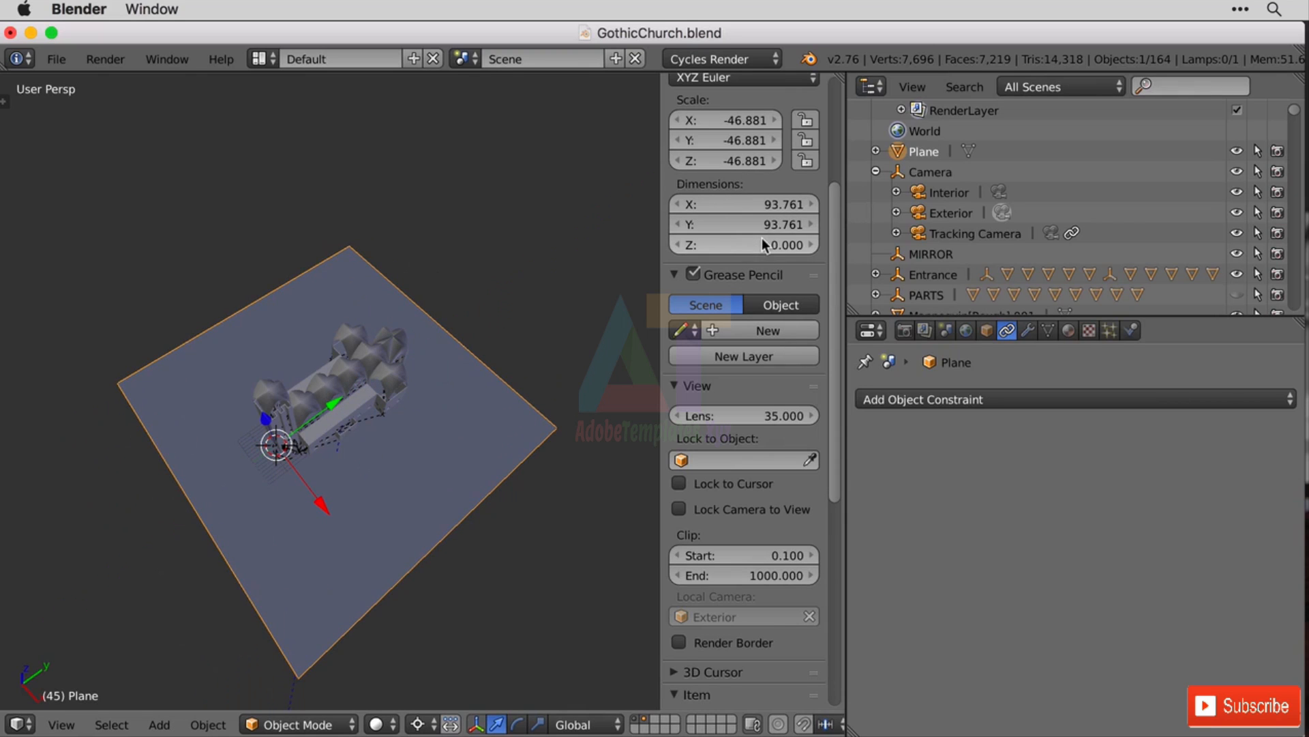
Step: Set the ground plane's X and Y dimensions to 100
{"action": "left_click", "coordinate": [762, 204]}
{"action": "type", "text": "1"}
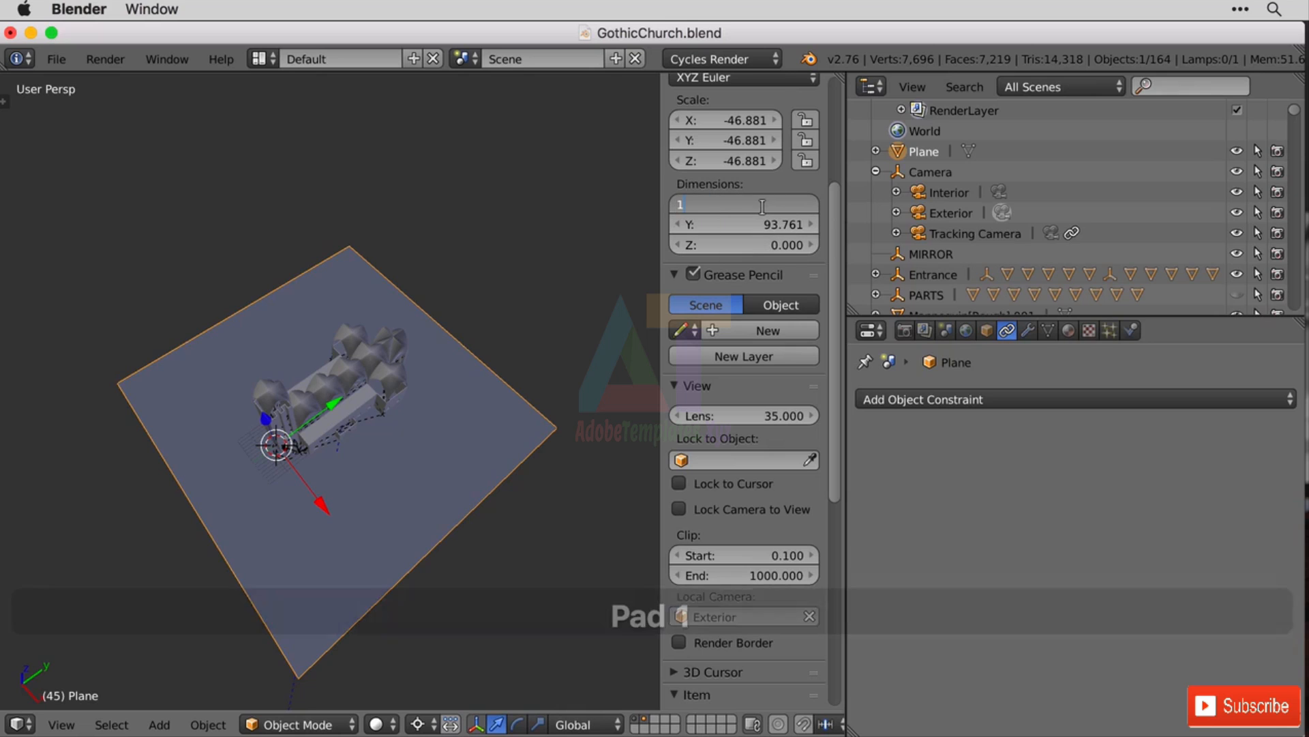
{"action": "type", "text": "00"}
{"action": "key", "text": "Return"}
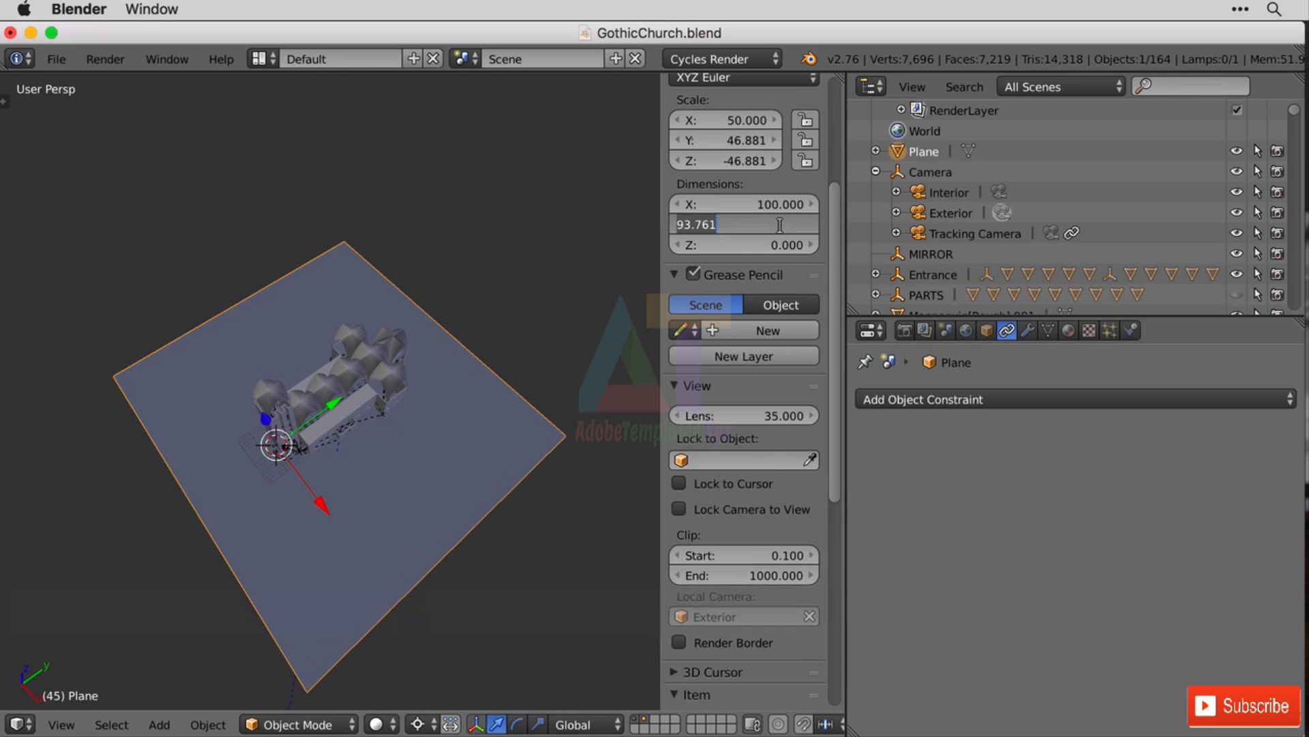
{"action": "type", "text": "100"}
{"action": "key", "text": "Return"}
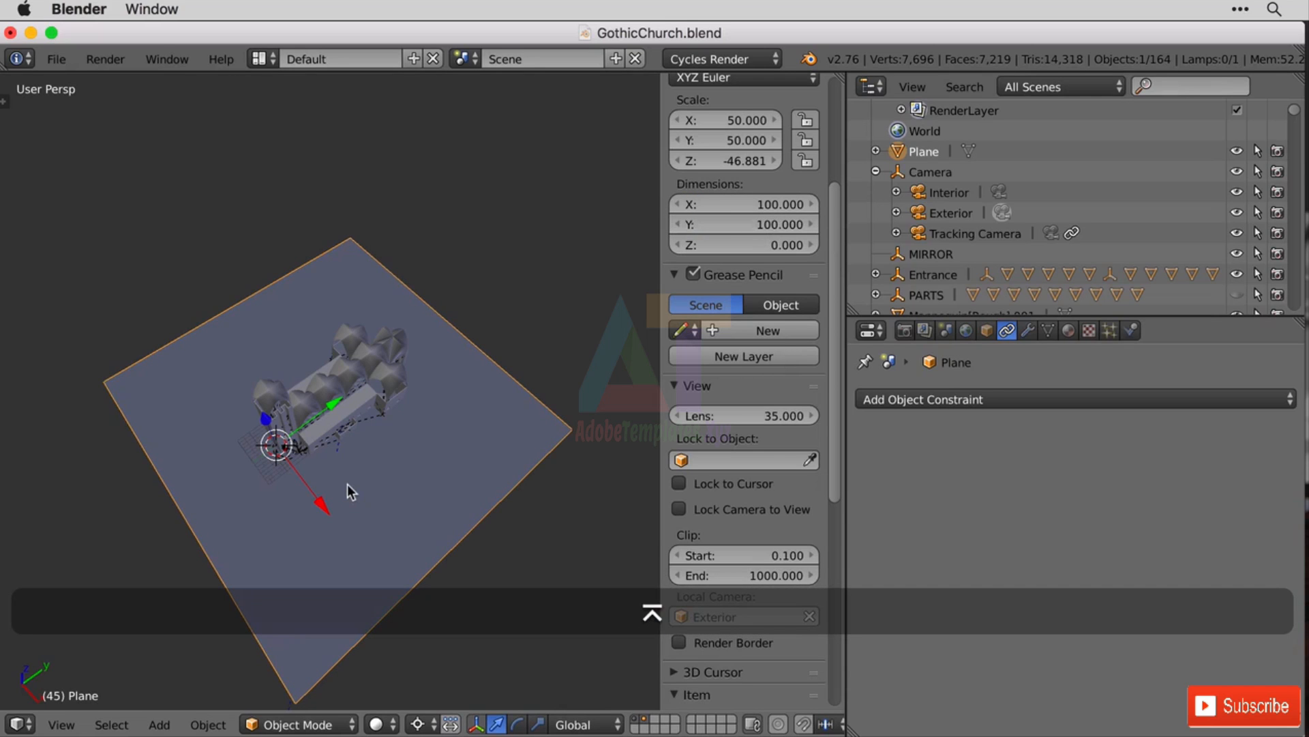
Step: Reselect the ground plane by the church entrance and set its Z location to -0.1, just below the floor level
{"action": "right_click", "coordinate": [279, 448]}
{"action": "key", "text": "KP_Decimal"}
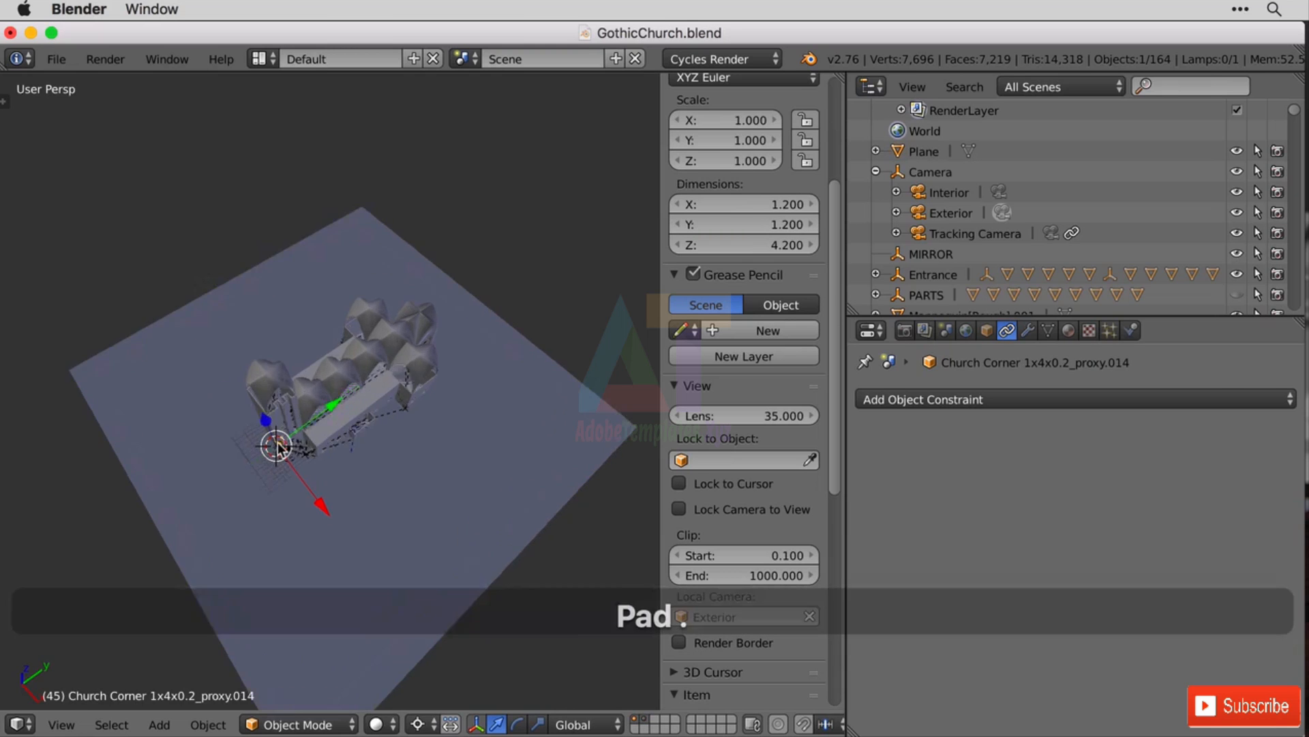
{"action": "middle_click_drag", "start_coordinate": [269, 399], "coordinate": [337, 360]}
{"action": "middle_click_drag", "start_coordinate": [498, 498], "coordinate": [118, 273], "text": "shift"}
{"action": "right_click", "coordinate": [346, 511]}
{"action": "left_click", "coordinate": [777, 244]}
{"action": "type", "text": "0.0"}
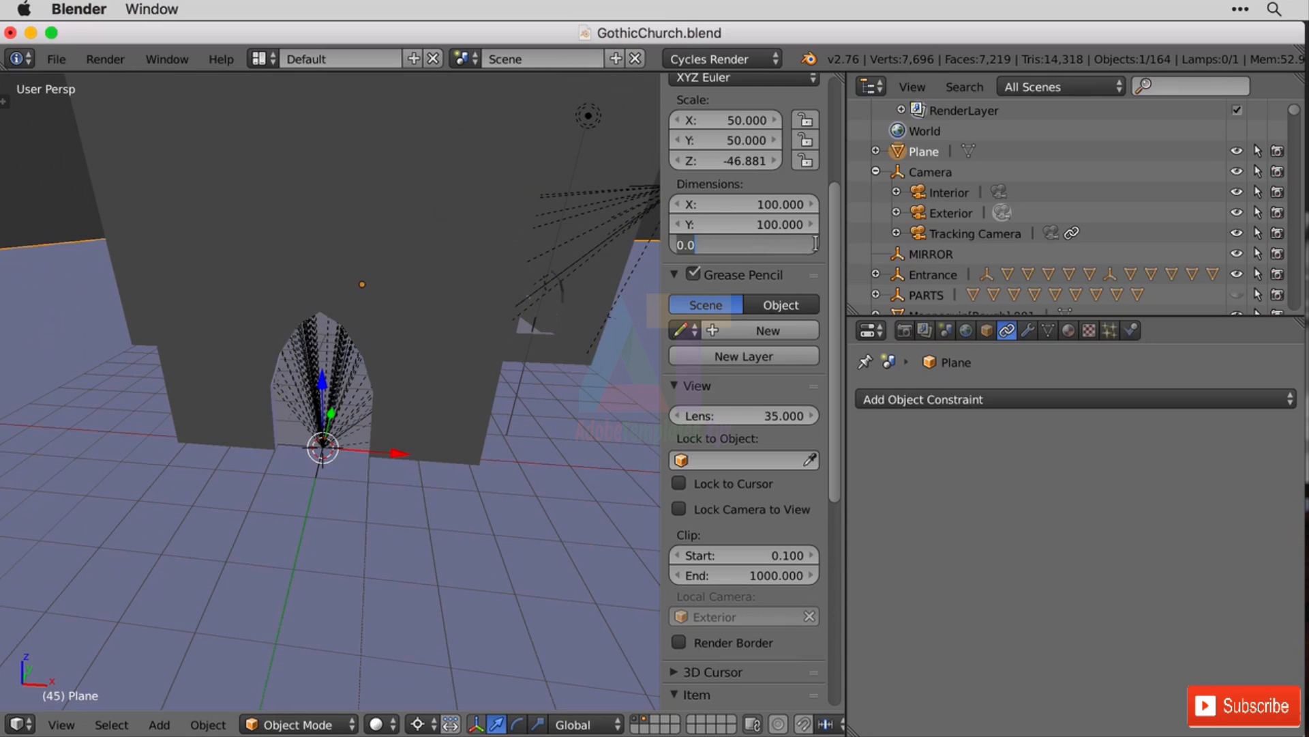
{"action": "key", "text": "Return"}
{"action": "scroll", "coordinate": [842, 176], "scroll_direction": "up", "scroll_amount": 5}
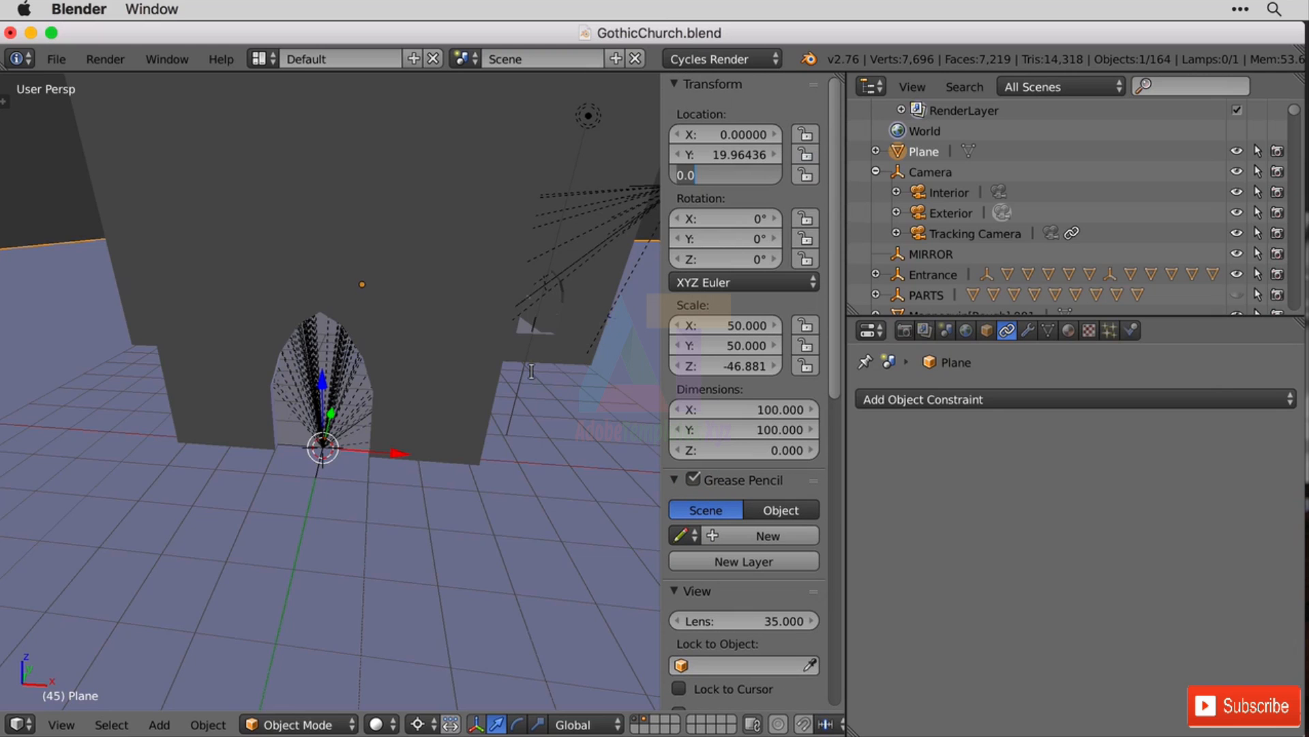
{"action": "type", "text": "-0"}
{"action": "type", "text": ".1"}
{"action": "key", "text": "Return"}
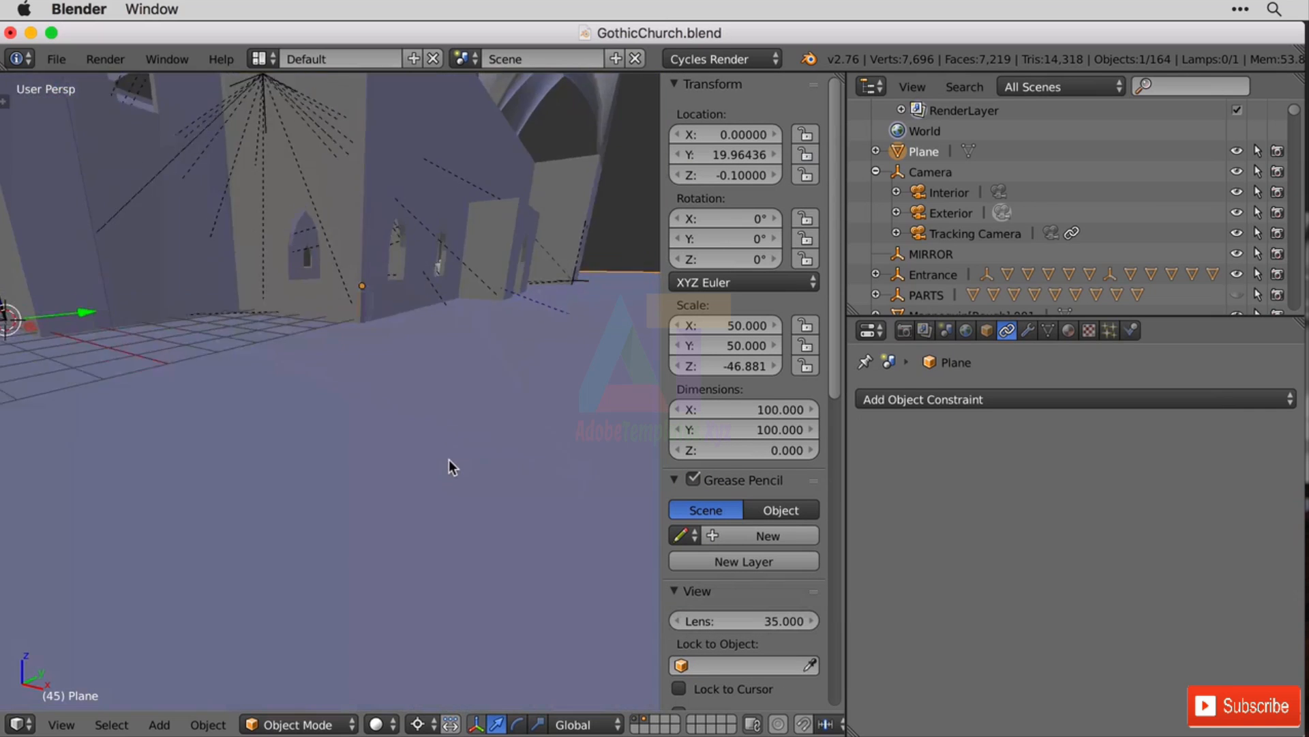
{"action": "mouse_move", "coordinate": [449, 460]}
{"action": "middle_mouse_down"}
{"action": "mouse_move", "coordinate": [460, 473]}
{"action": "mouse_move", "coordinate": [471, 462]}
{"action": "middle_mouse_up"}
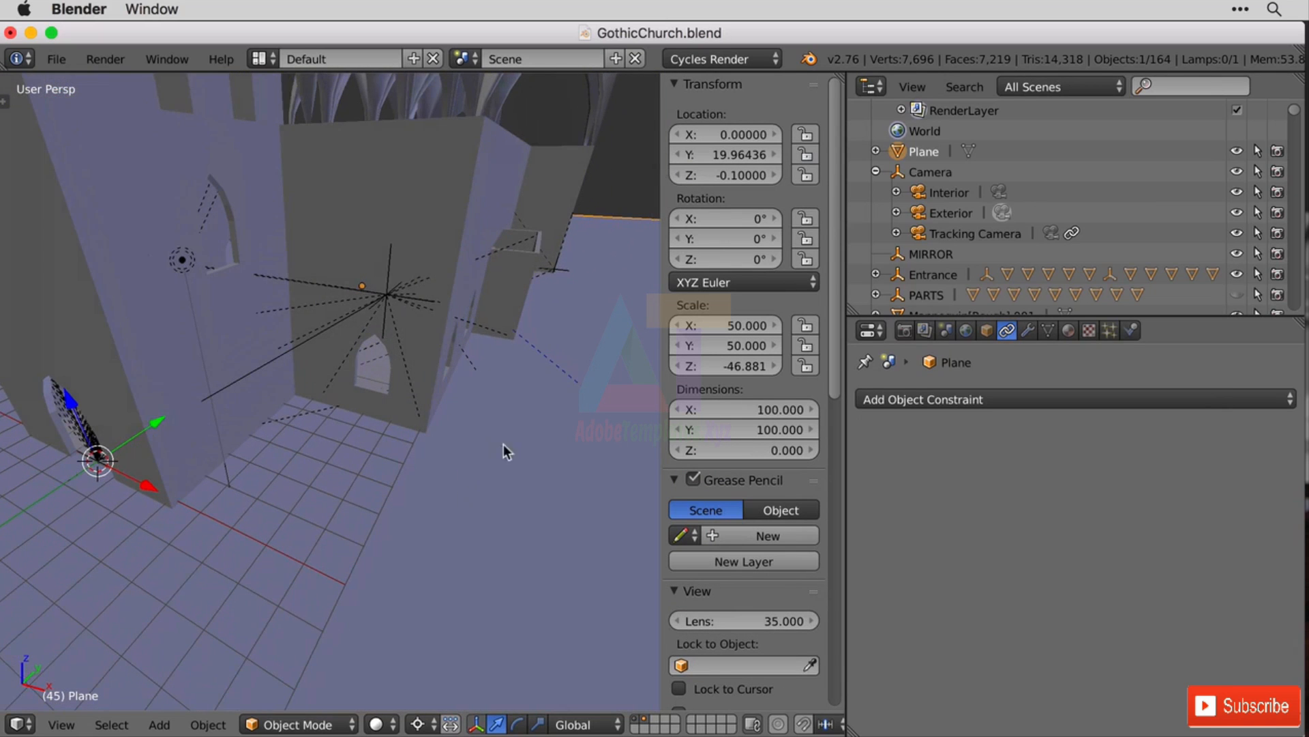
Step: Select the Exterior camera, look through it and enable Lock Camera to View
{"action": "left_click", "coordinate": [944, 216]}
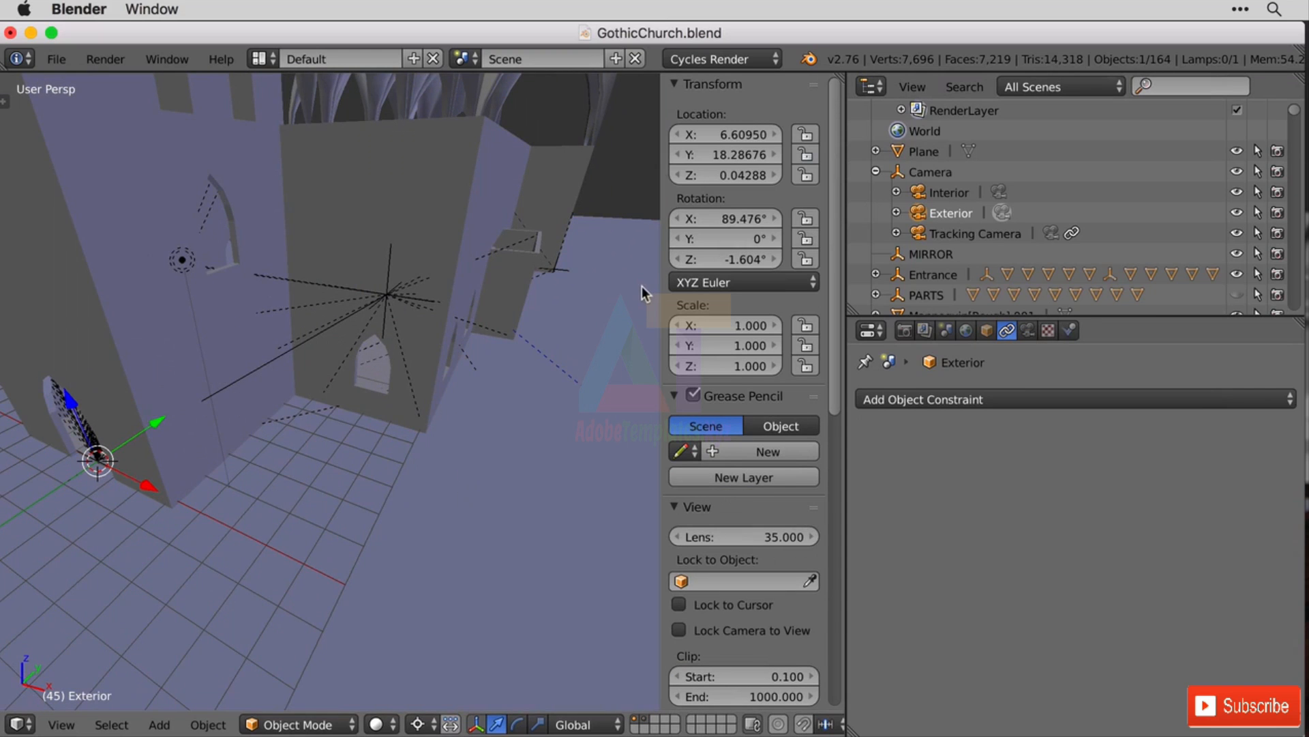
{"action": "key", "text": "KP_0"}
{"action": "middle_click_drag", "start_coordinate": [537, 386], "coordinate": [534, 396]}
{"action": "key", "text": "KP_0"}
{"action": "scroll", "coordinate": [752, 530], "scroll_direction": "down", "scroll_amount": 10}
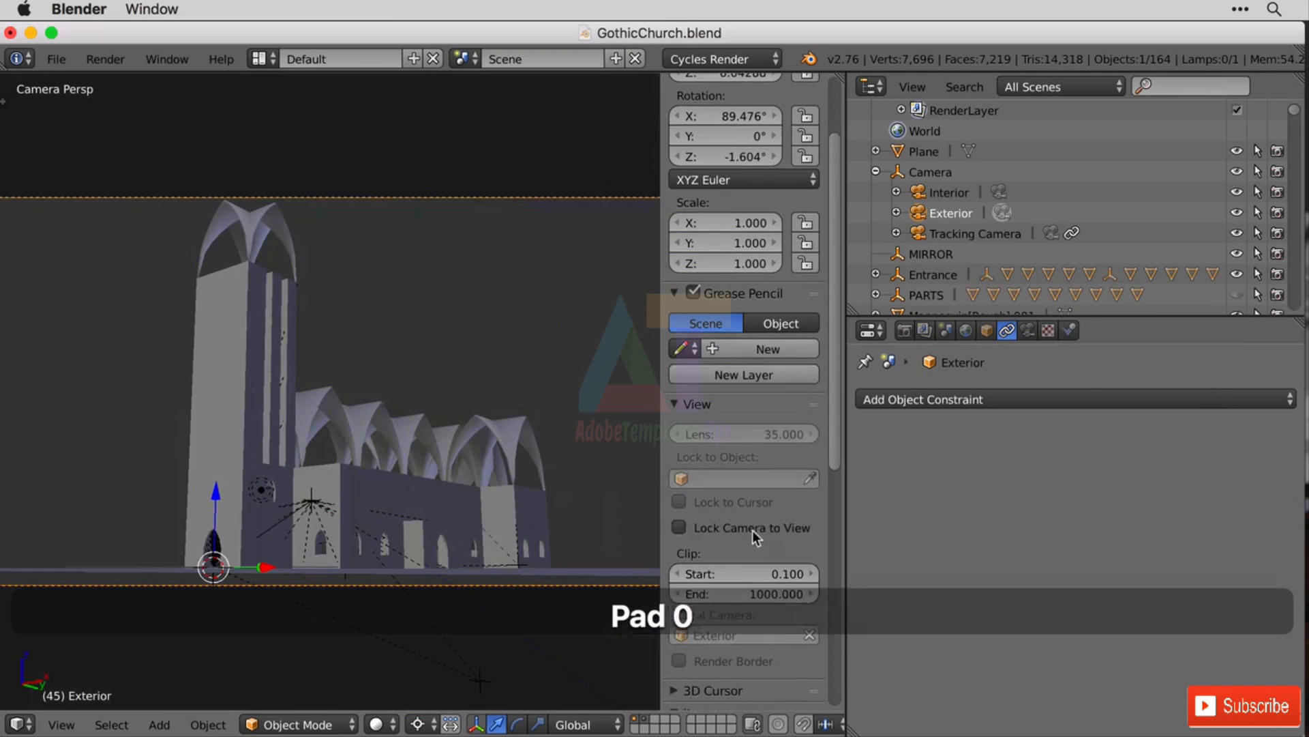
{"action": "scroll", "coordinate": [734, 477], "scroll_direction": "up", "scroll_amount": 2}
{"action": "left_click", "coordinate": [730, 426]}
Step: Swing the Exterior camera around the church and move it closer to the vaulted nave
{"action": "mouse_move", "coordinate": [505, 472]}
{"action": "middle_mouse_down"}
{"action": "mouse_move", "coordinate": [464, 564]}
{"action": "mouse_move", "coordinate": [486, 471]}
{"action": "middle_mouse_up"}
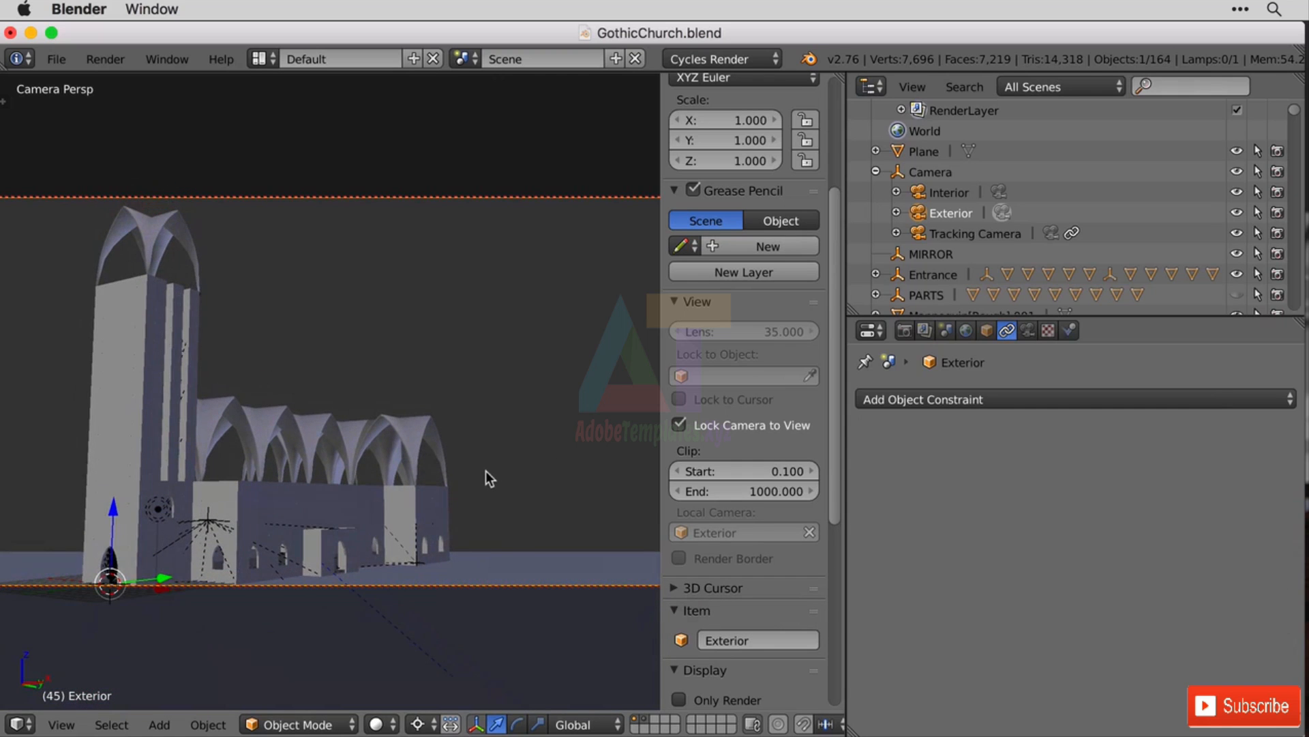
{"action": "scroll", "coordinate": [483, 470], "scroll_direction": "down", "scroll_amount": 1}
{"action": "scroll", "coordinate": [483, 470], "scroll_direction": "up", "scroll_amount": 1}
{"action": "scroll", "coordinate": [483, 470], "scroll_direction": "up", "scroll_amount": 5}
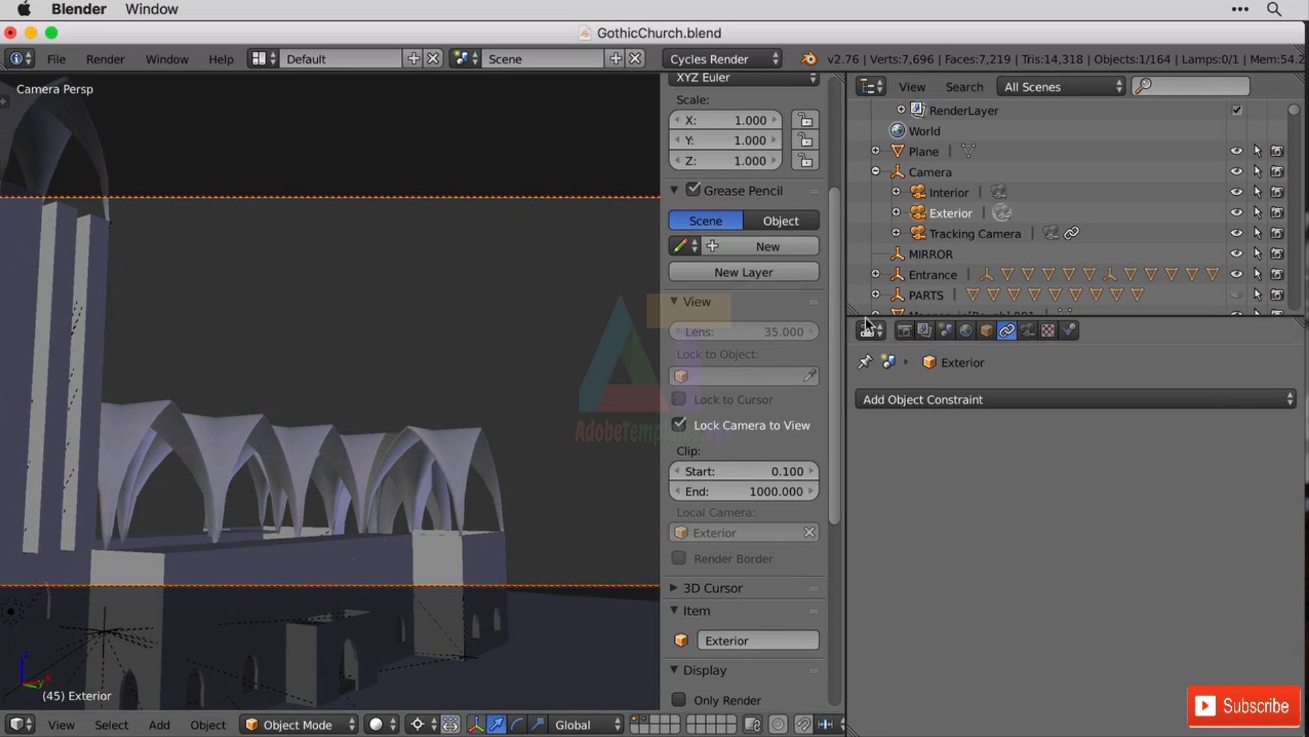
Step: Set the Exterior camera's focal length to 24 mm and reframe the church from a low angle
{"action": "left_click", "coordinate": [1028, 331]}
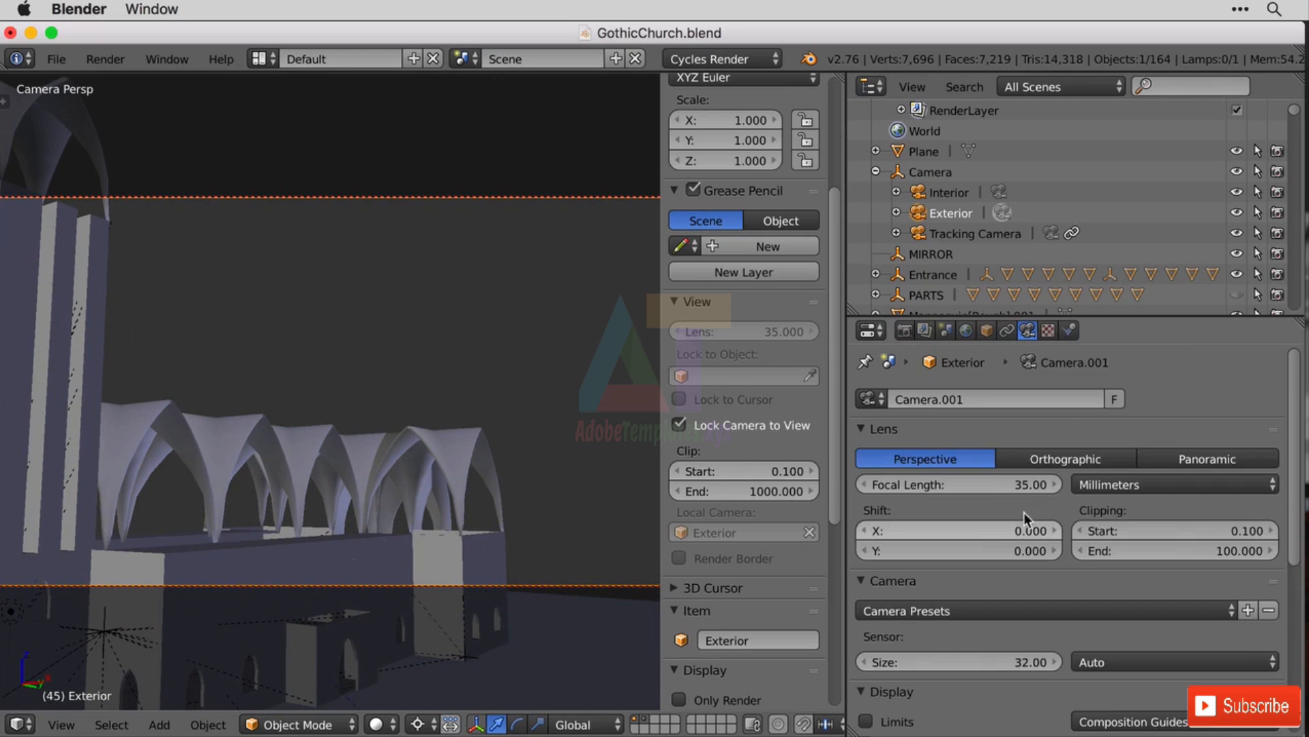
{"action": "type", "text": "24"}
{"action": "key", "text": "Return"}
{"action": "middle_click_drag", "start_coordinate": [542, 480], "coordinate": [554, 440], "text": "shift"}
{"action": "middle_click_drag", "start_coordinate": [565, 503], "coordinate": [571, 379]}
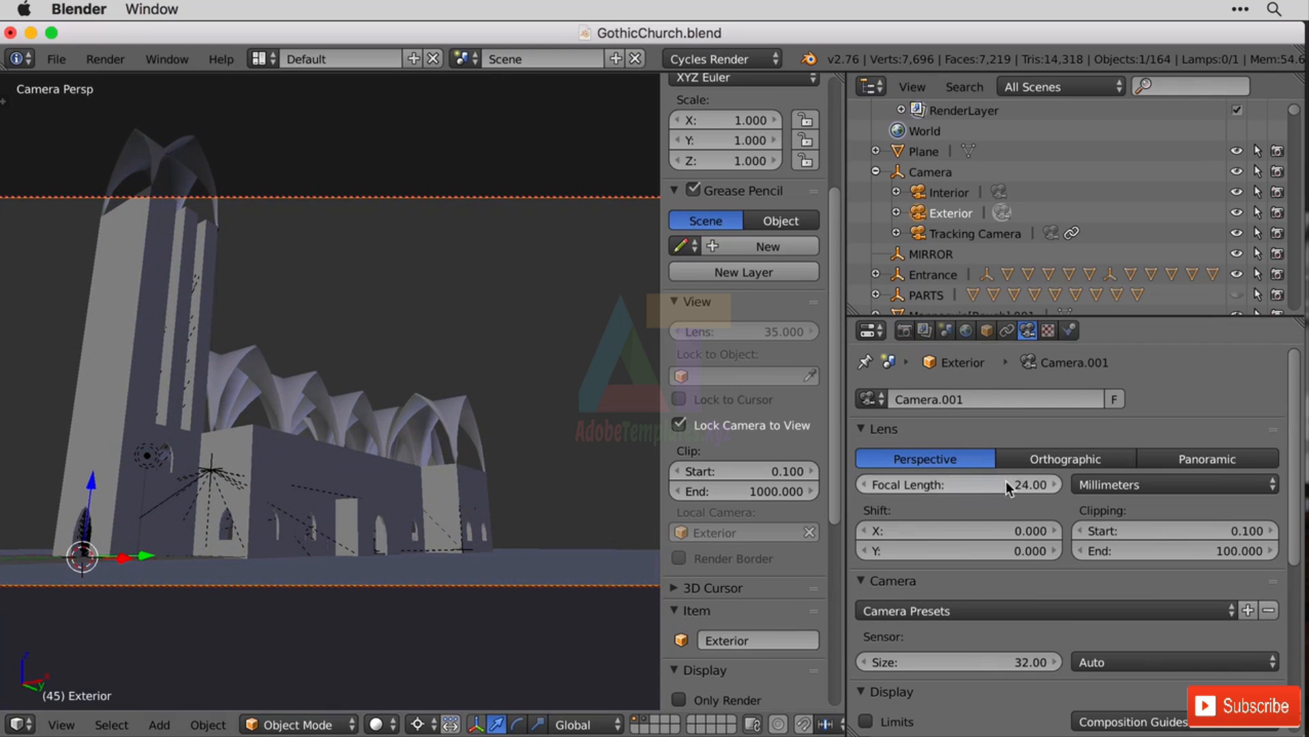
Step: Set the Exterior camera's focal length to 18 mm and move it closer so the church and tower fill the frame
{"action": "left_click", "coordinate": [1006, 480]}
{"action": "type", "text": "18"}
{"action": "key", "text": "Return"}
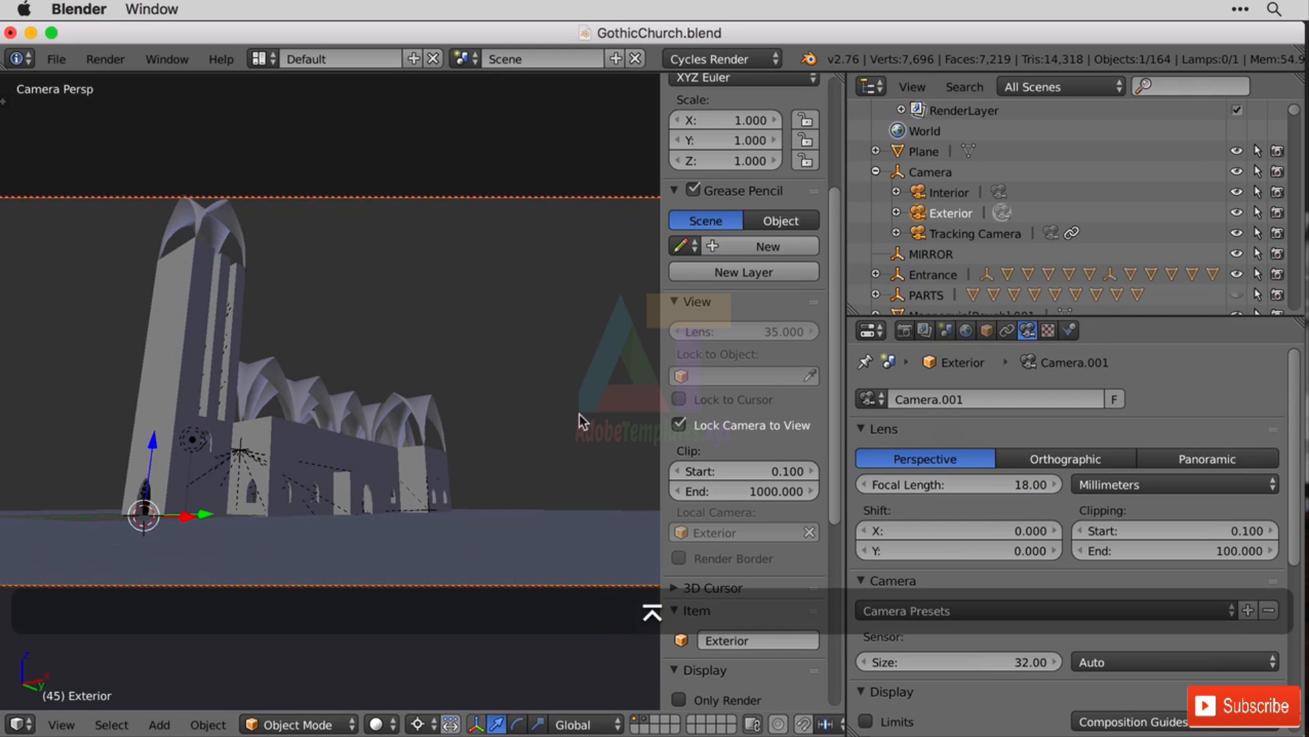
{"action": "middle_click_drag", "start_coordinate": [519, 387], "coordinate": [461, 450]}
{"action": "scroll", "coordinate": [503, 440], "scroll_direction": "up", "scroll_amount": 5}
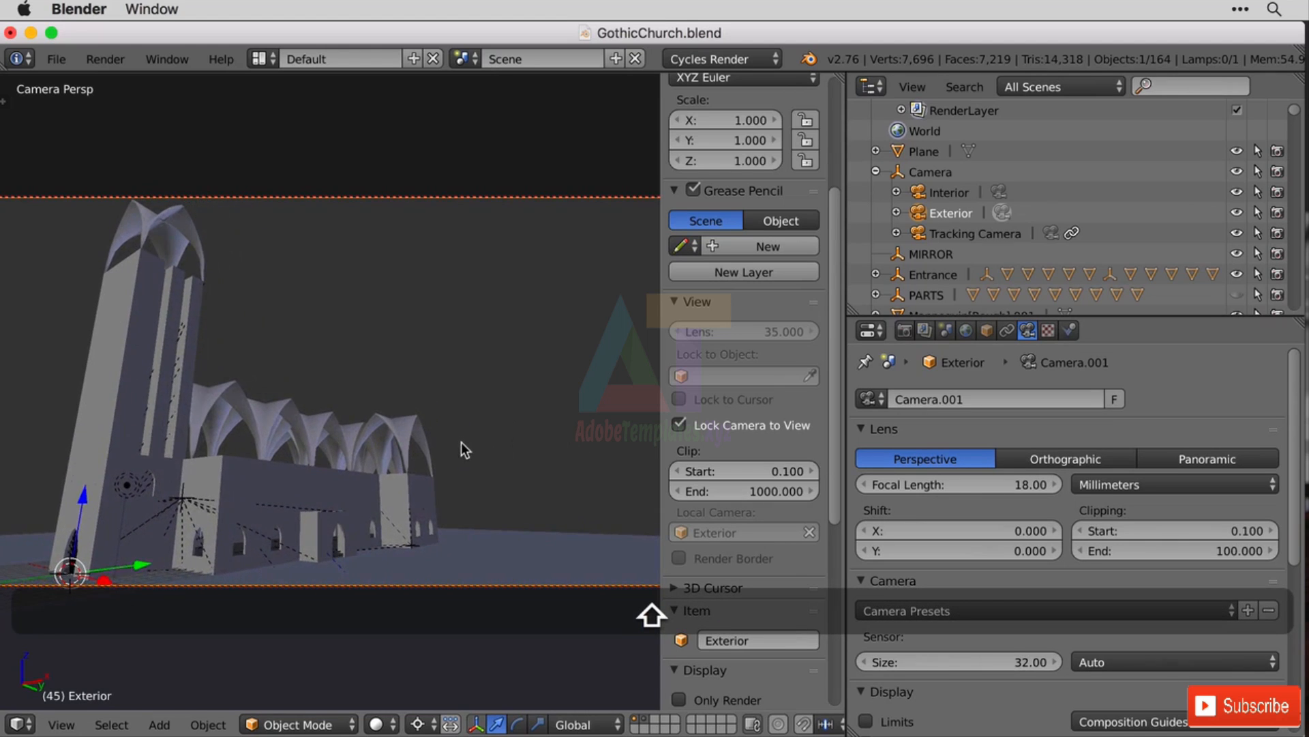